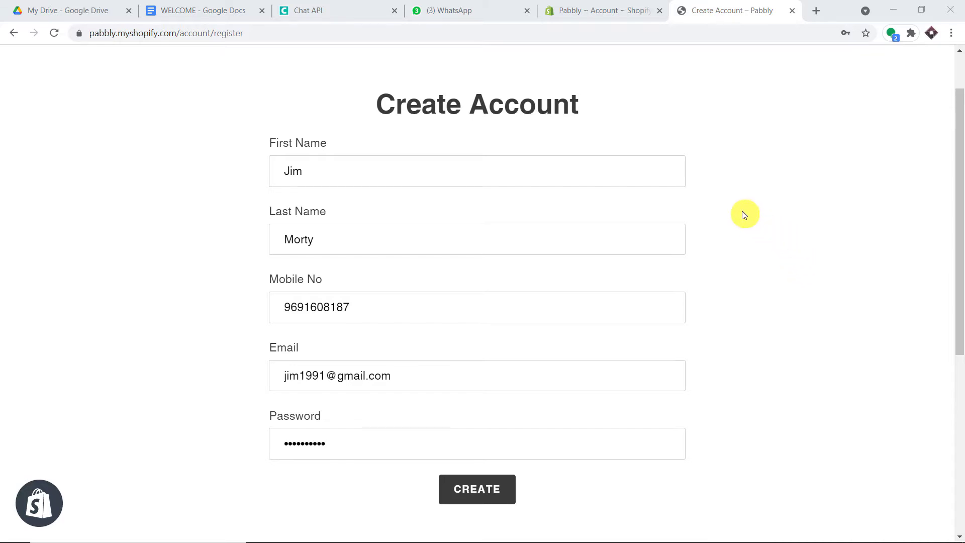
Step: Submit the filled-in customer registration form and start the "I'm not a robot" check
scroll(744, 214, "down", 1)
scroll(744, 215, "up", 1)
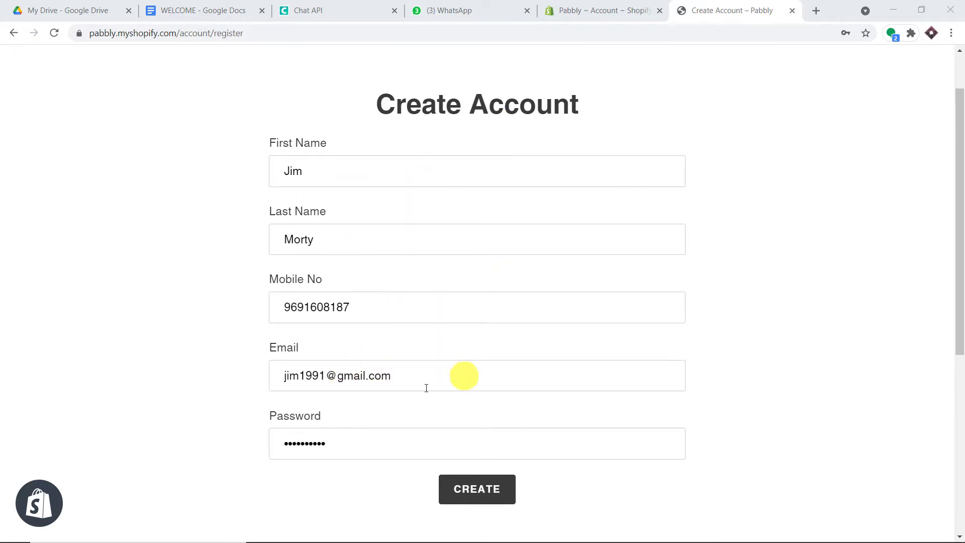
left_click(496, 487)
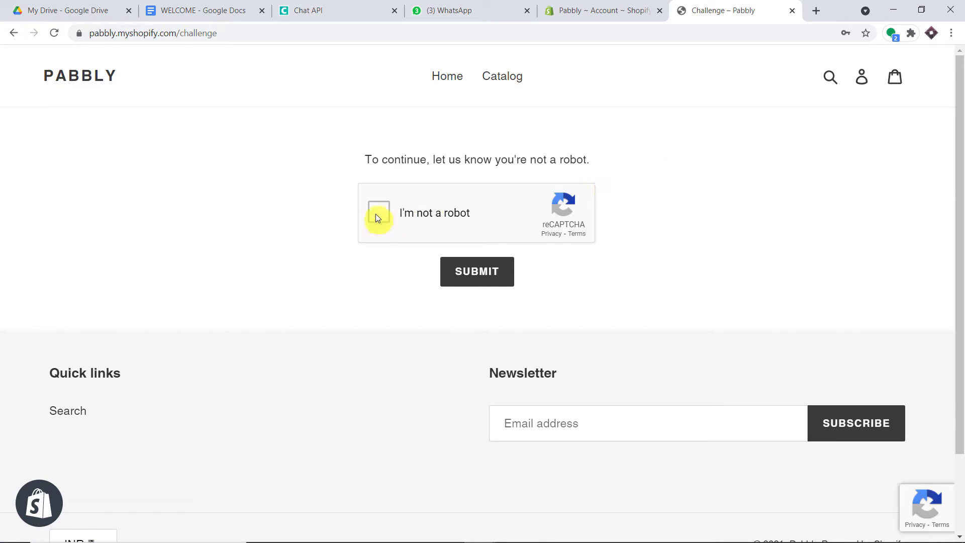
left_click(377, 213)
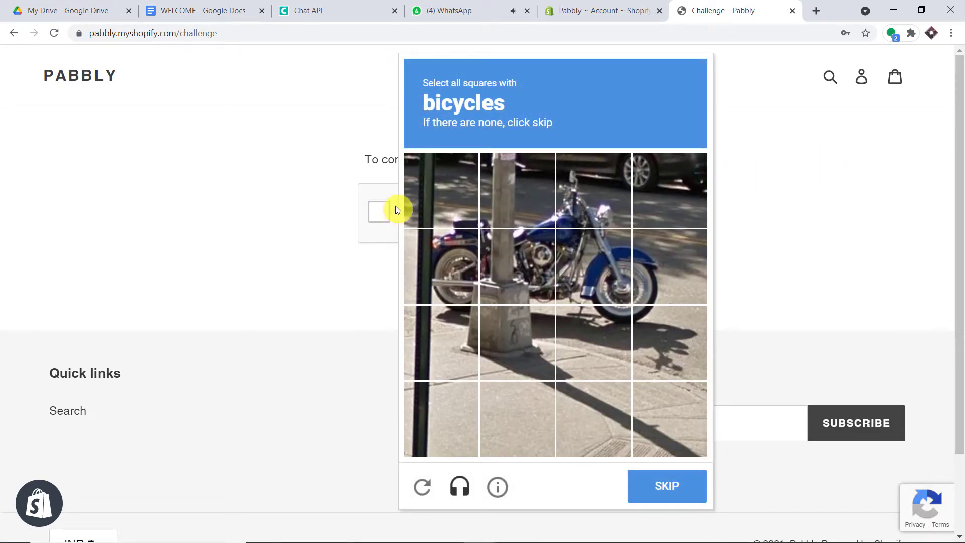
Step: Select the squares covering the two-wheeler in the first bicycles image challenge and proceed to the next image
left_click(455, 205)
left_click(455, 259)
left_click(538, 254)
left_click(571, 194)
left_click(505, 195)
left_click(597, 249)
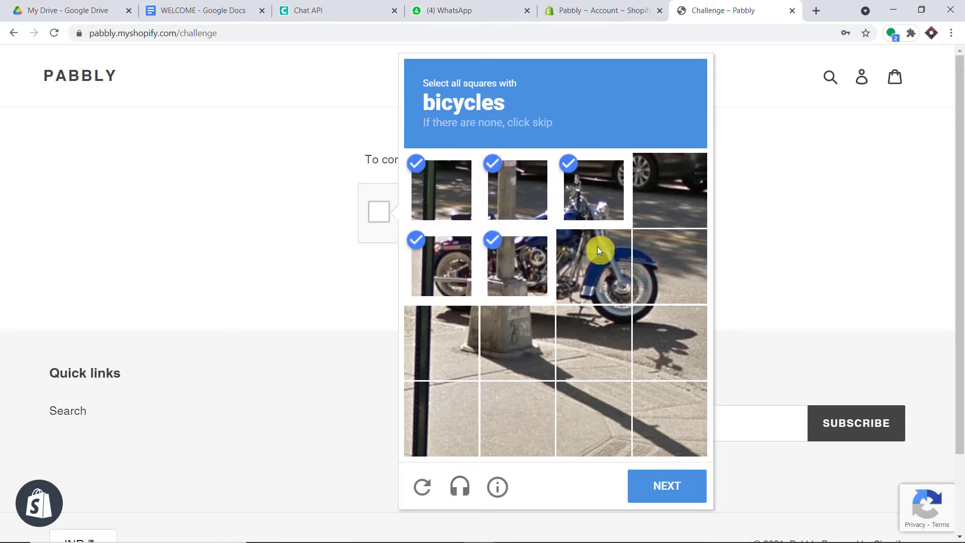
left_click(643, 274)
left_click(620, 332)
left_click(648, 329)
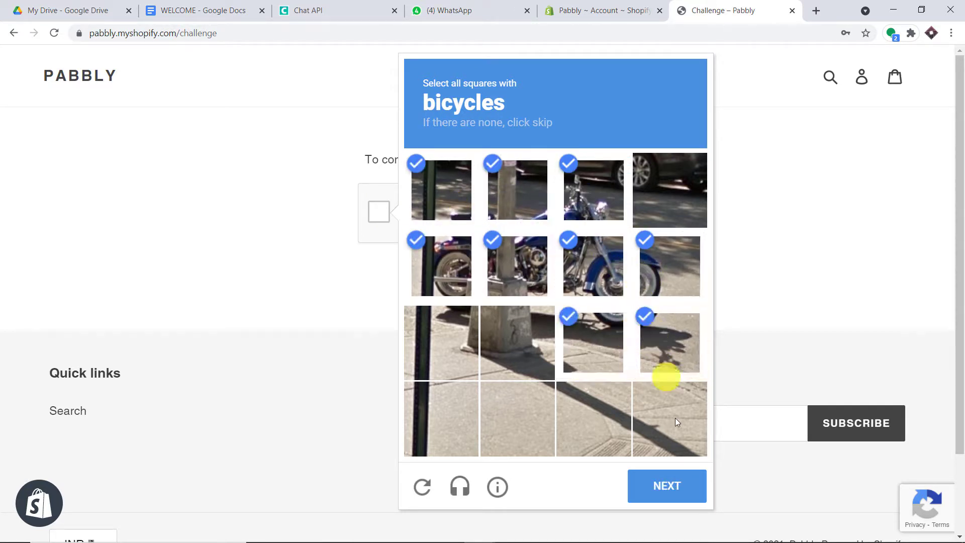
left_click(672, 490)
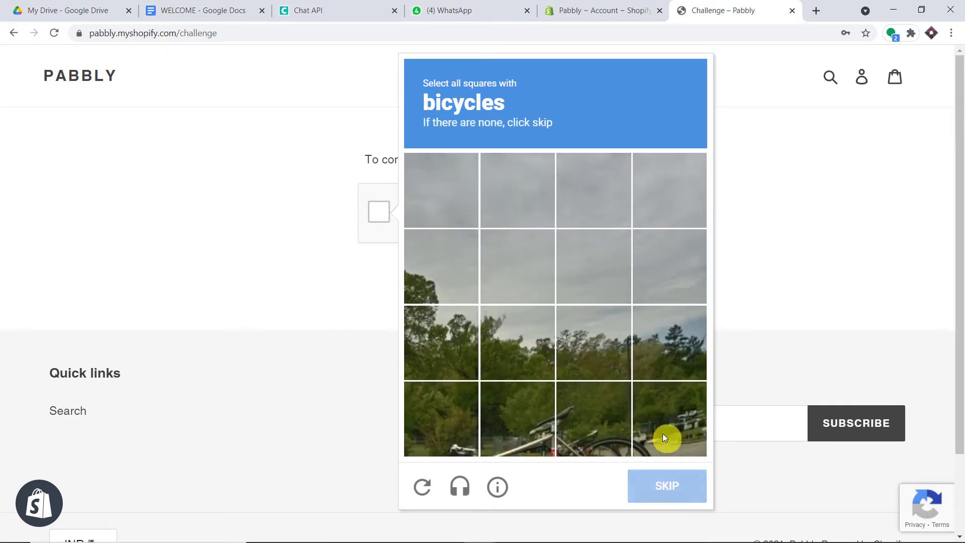
Step: Select the four bottom-row bicycle squares, verify the challenge, and submit the robot check to complete the registration
scroll(656, 283, "down", 1)
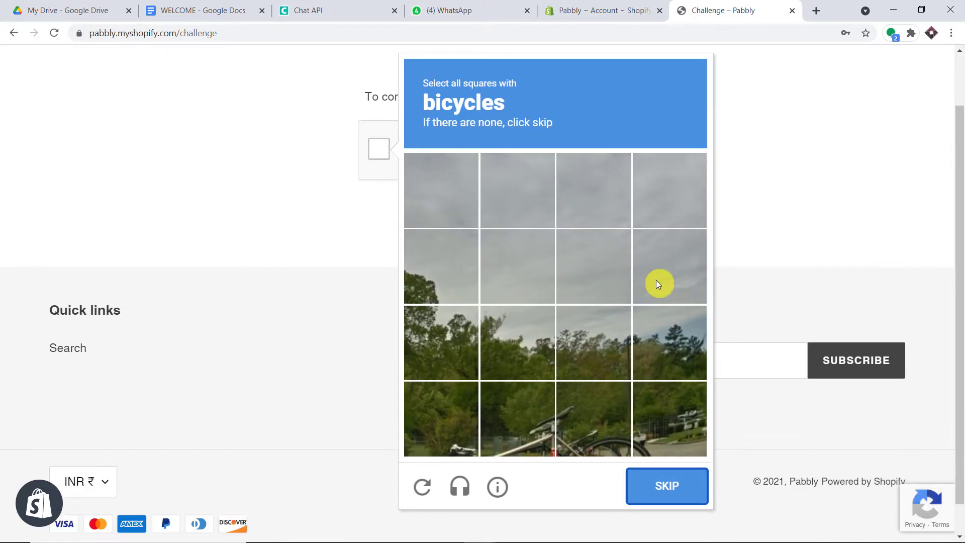
left_click(592, 430)
left_click(648, 433)
left_click(542, 436)
left_click(460, 435)
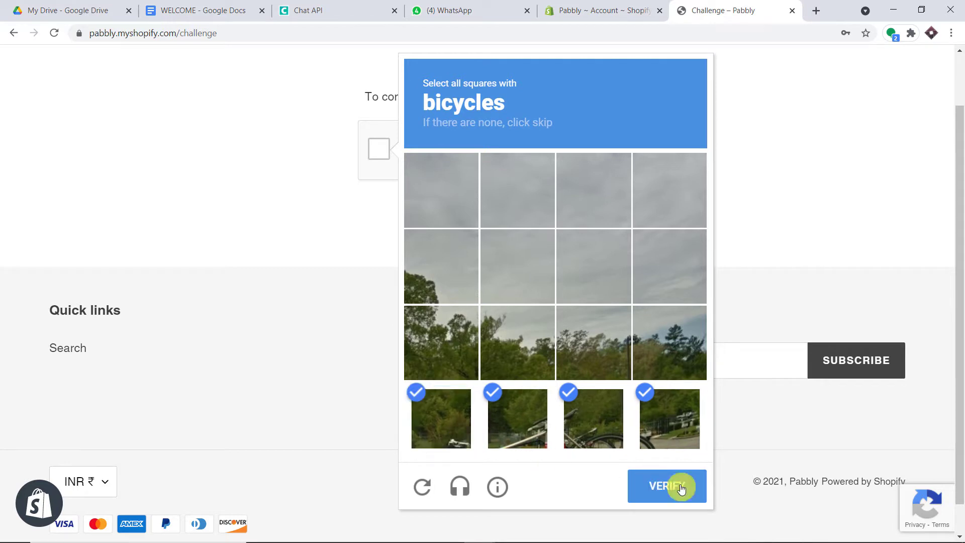
left_click(683, 486)
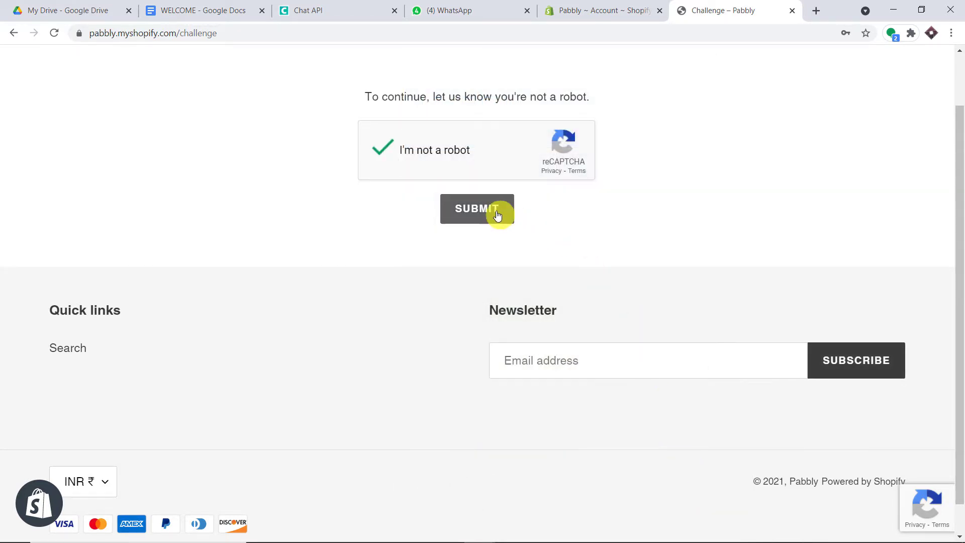
left_click(498, 211)
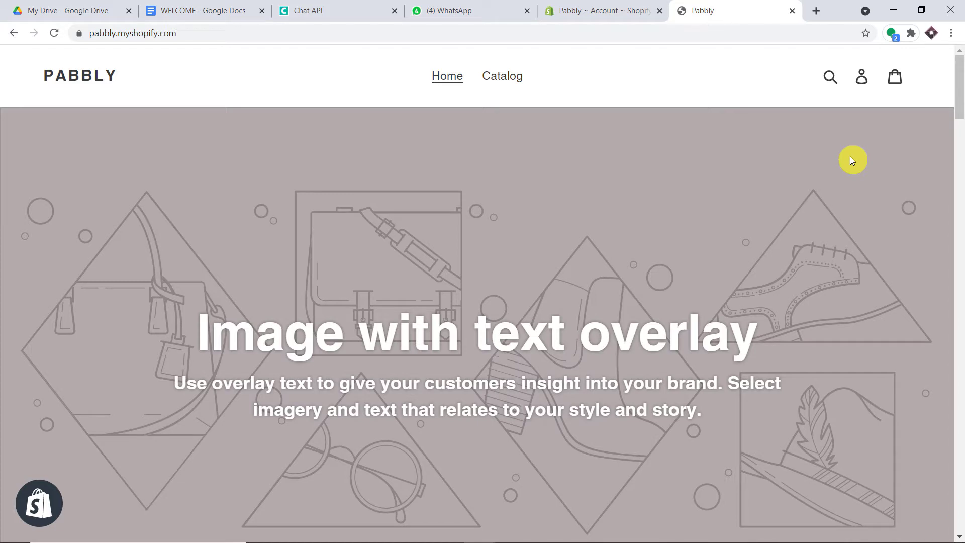
Step: Switch to the WELCOME document in Google Docs and review its services list and terms
left_click(241, 12)
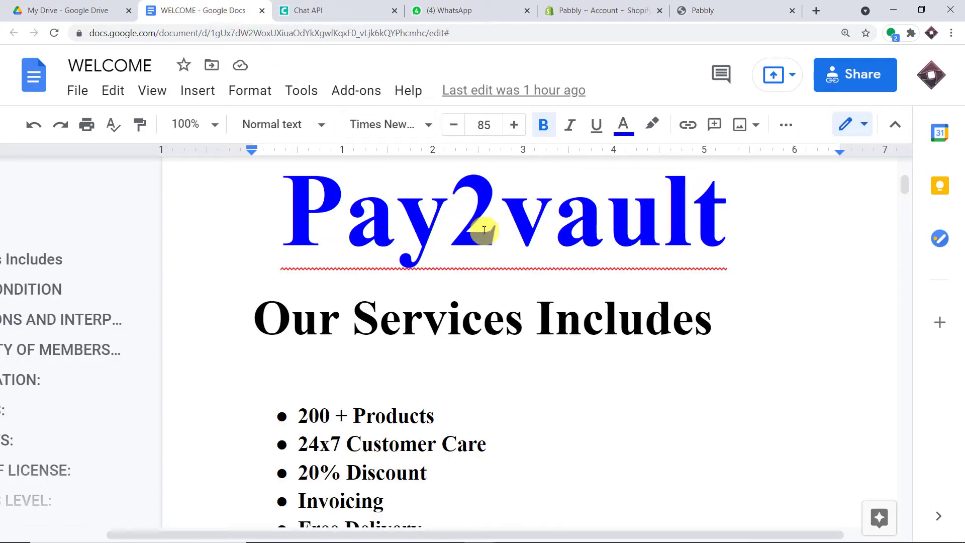
scroll(484, 230, "down", 10)
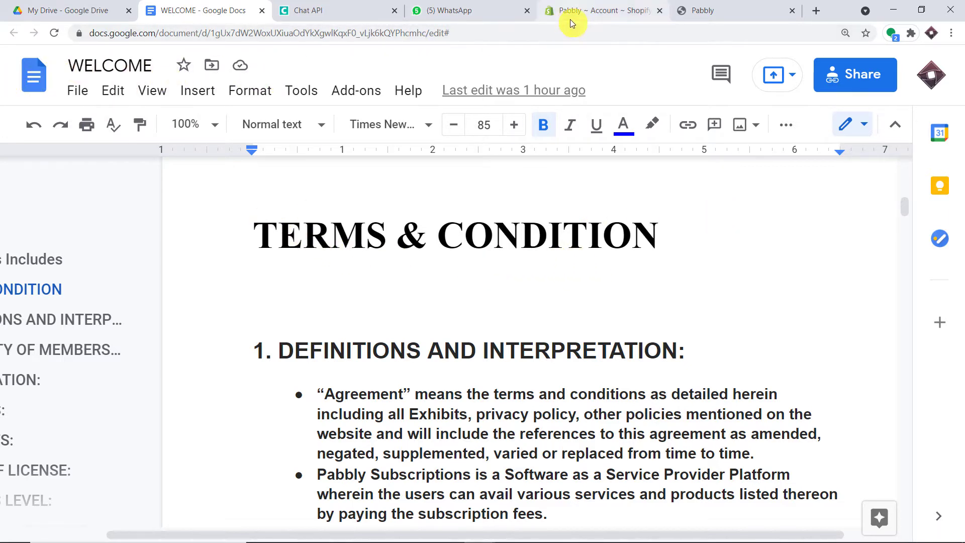
Step: Switch to WhatsApp Web, download the document linked in the registration message, and open the downloaded WELCOME (1).docx
left_click(499, 5)
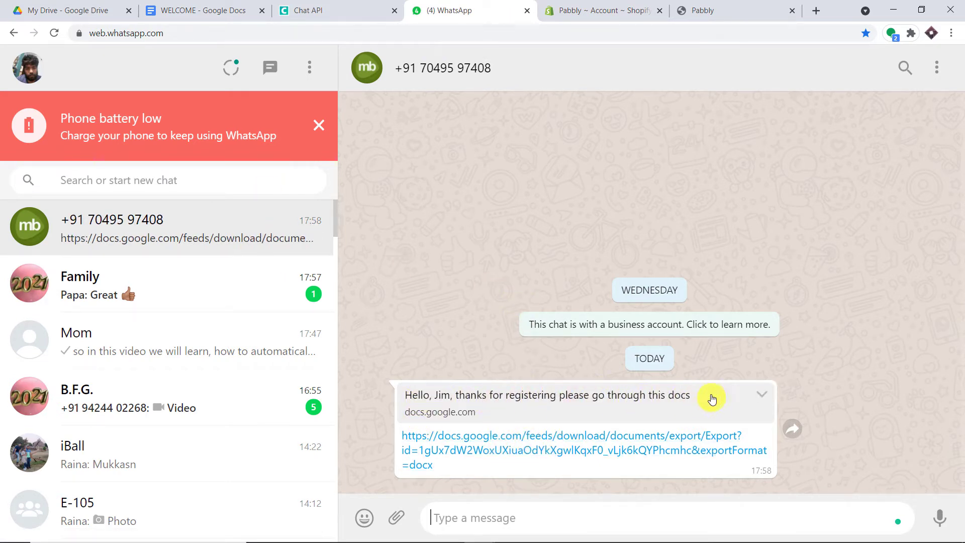
left_click(614, 444)
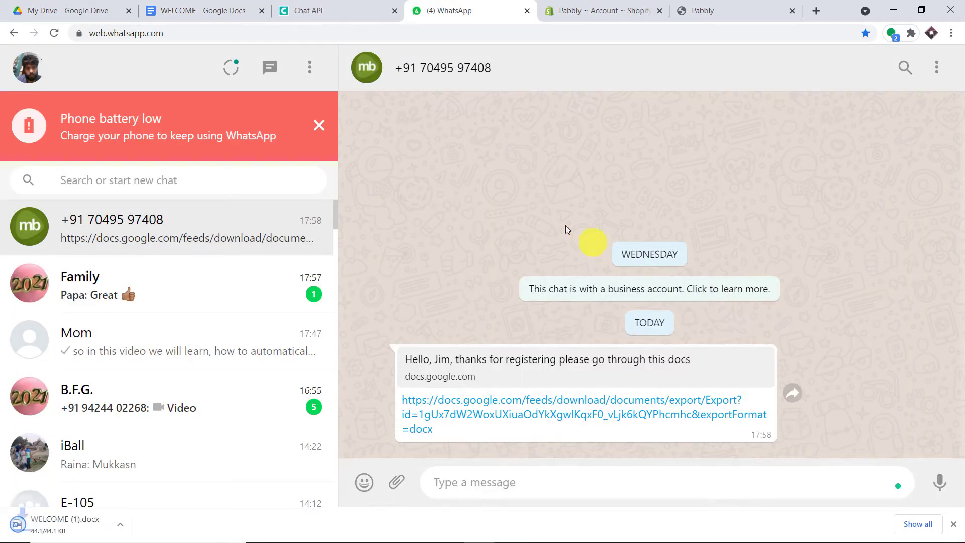
left_click(75, 525)
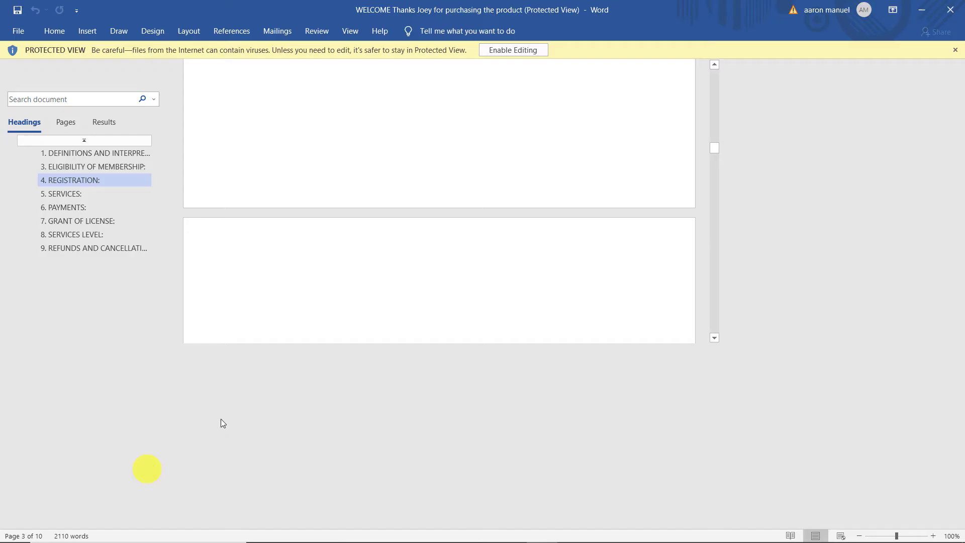
Step: Review the downloaded welcome document's services, terms and registration sections in Word, and minimize the open Word windows
scroll(578, 252, "down", 6)
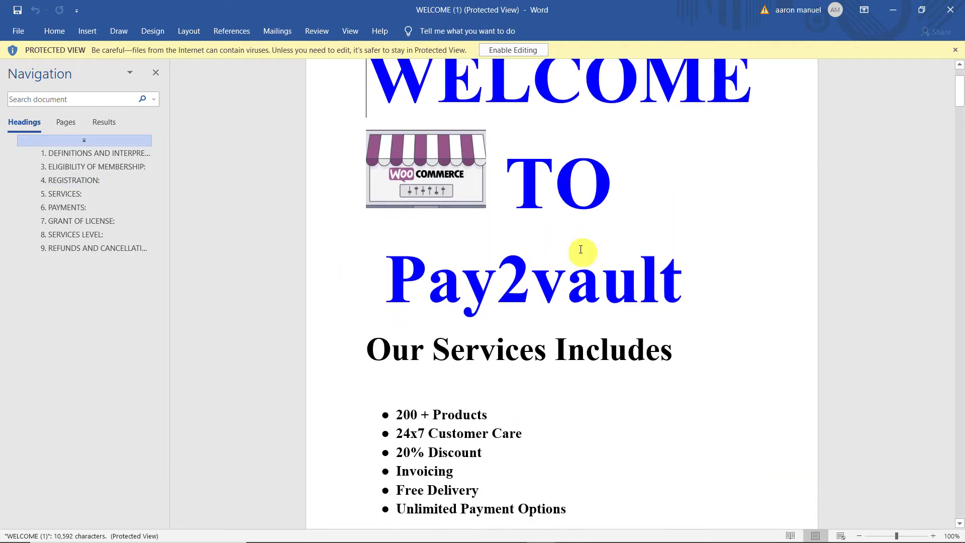
scroll(580, 252, "down", 8)
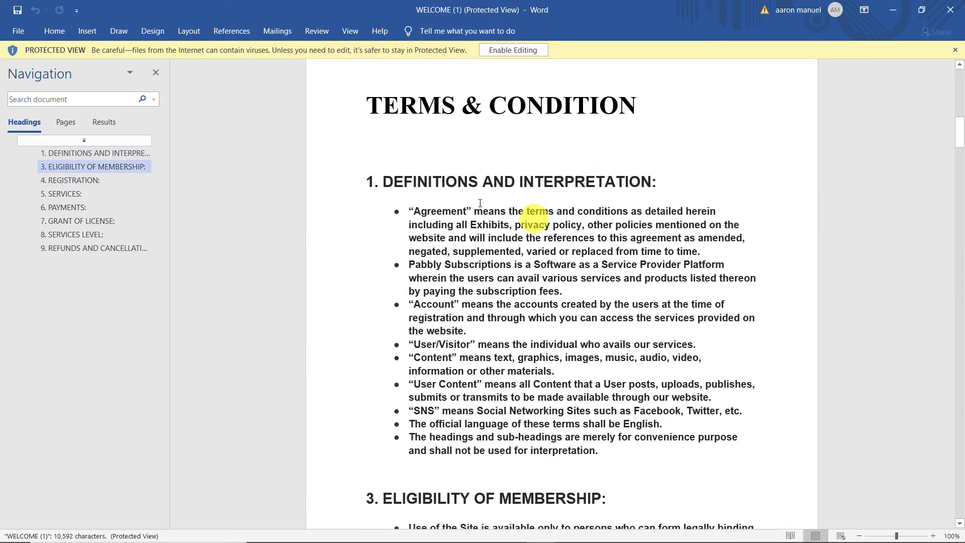
scroll(680, 173, "down", 15)
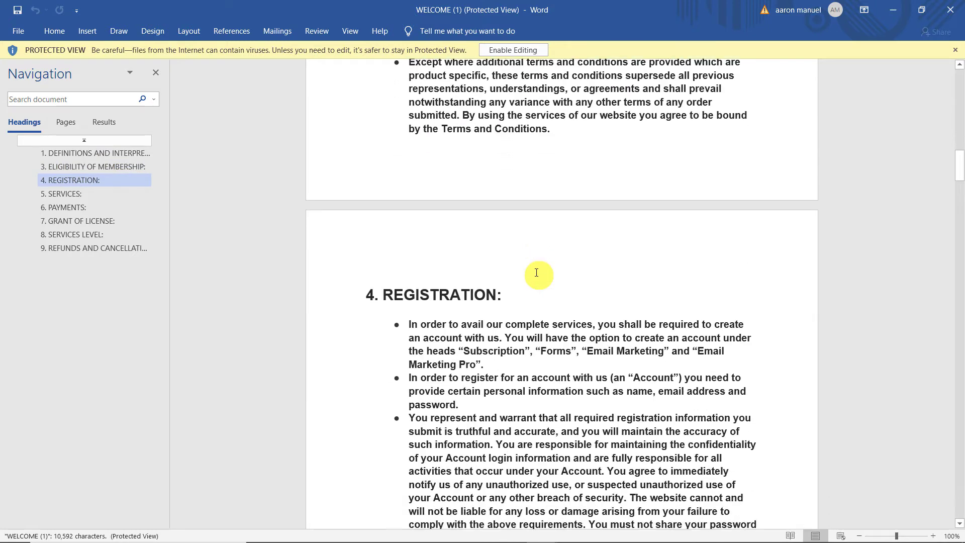
scroll(704, 191, "down", 1)
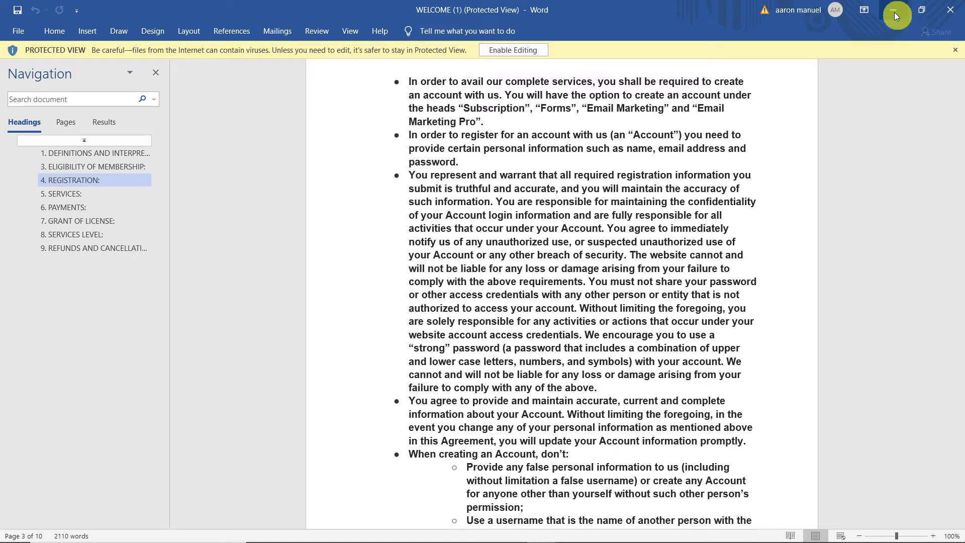
left_click(895, 13)
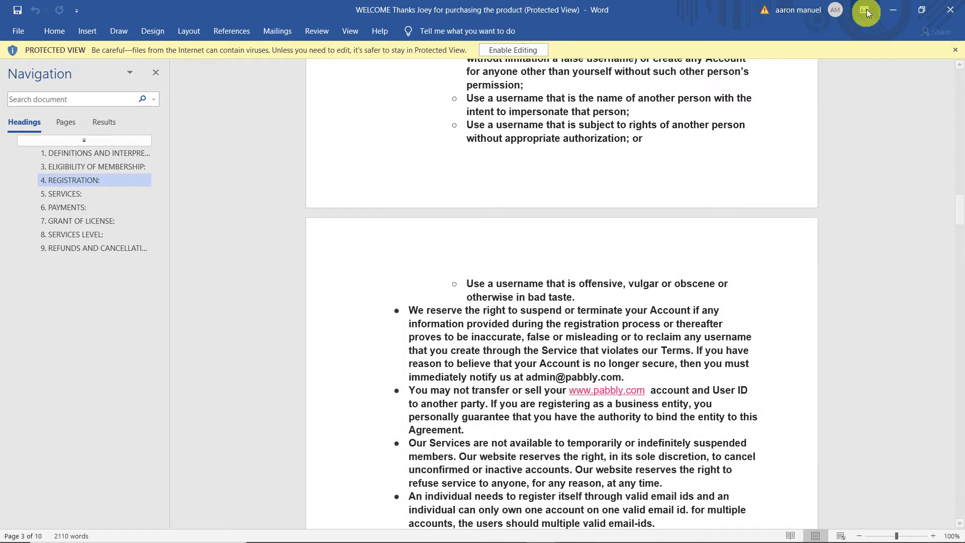
left_click(899, 10)
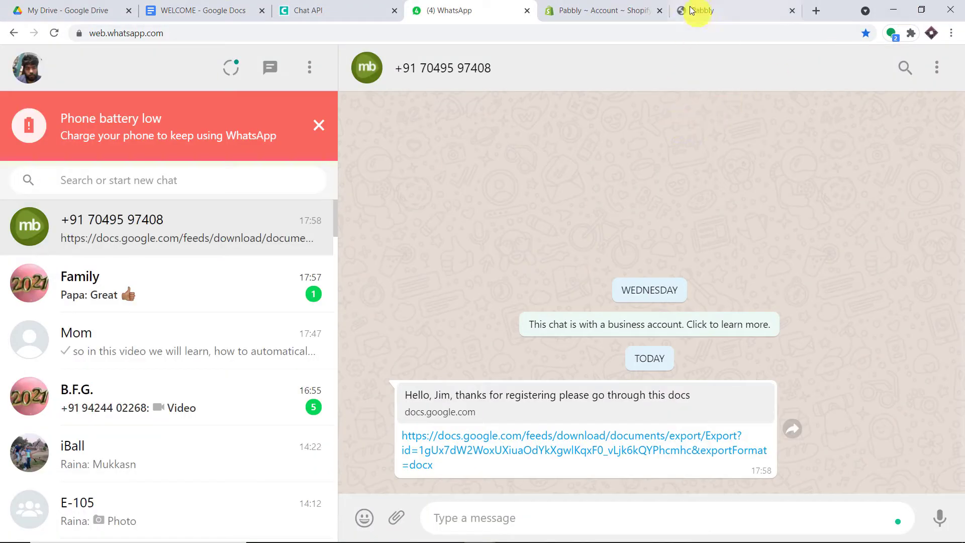
Step: Open pabbly.com in a new browser tab and go to the account through Sign In
left_click(636, 6)
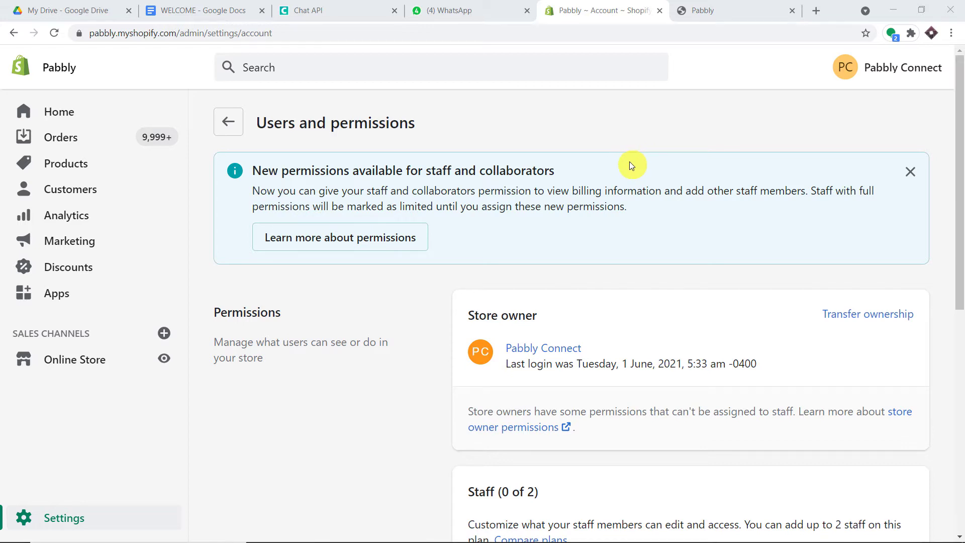
left_click(816, 12)
type("pabbly.com")
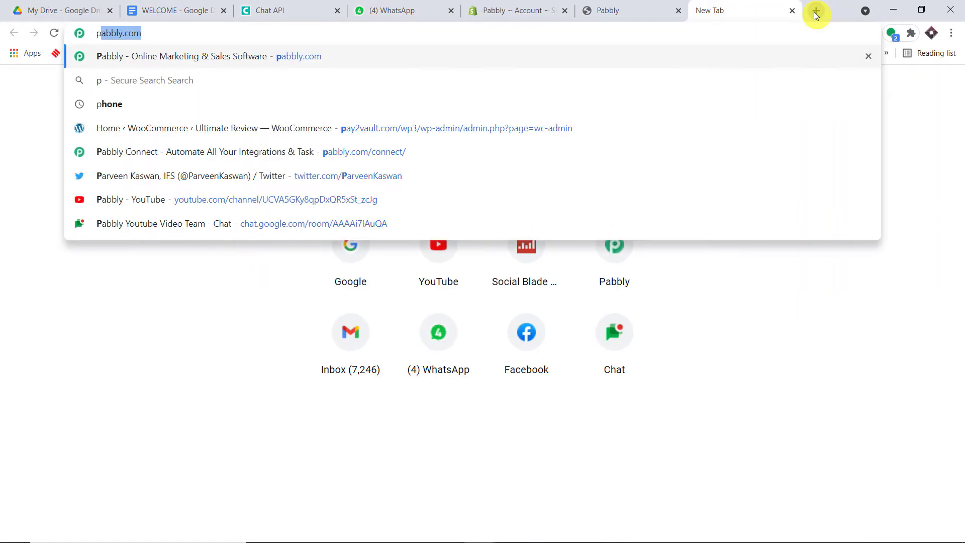
key("Return")
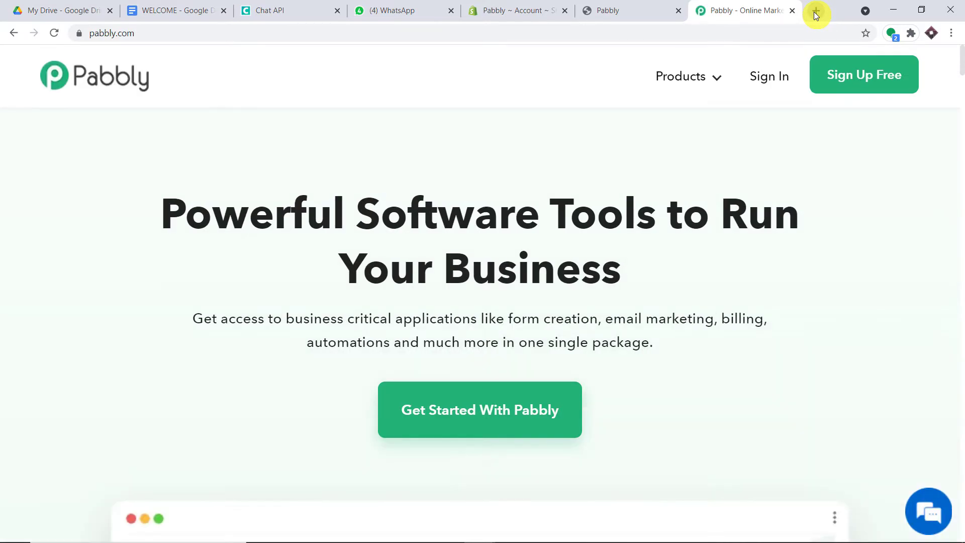
left_click(771, 75)
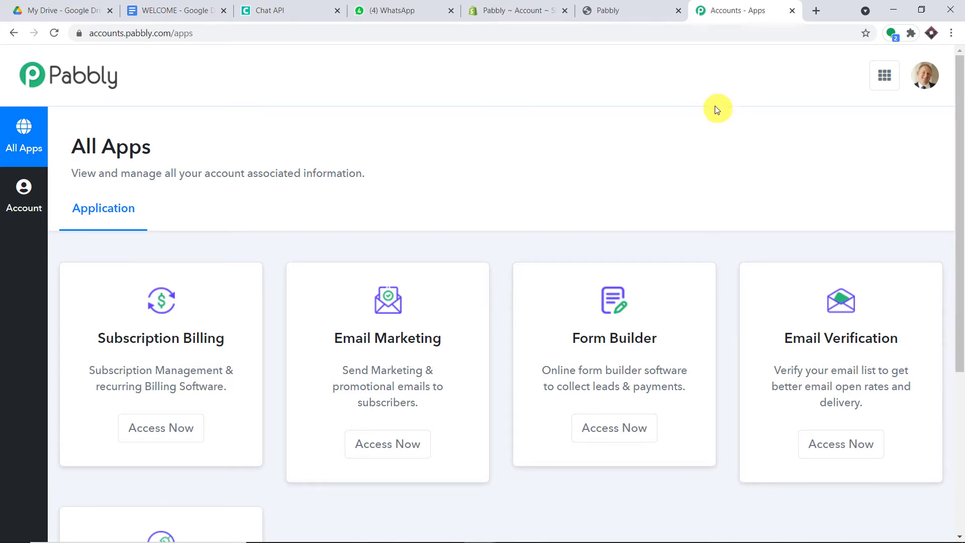
Step: Access the Connect application from the All Apps page
scroll(717, 109, "down", 4)
scroll(717, 107, "down", 2)
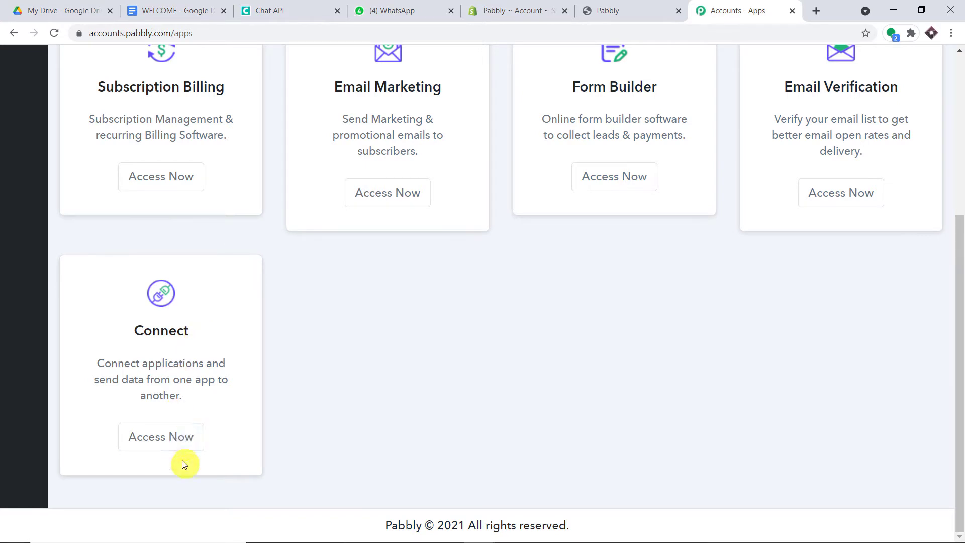
left_click(190, 438)
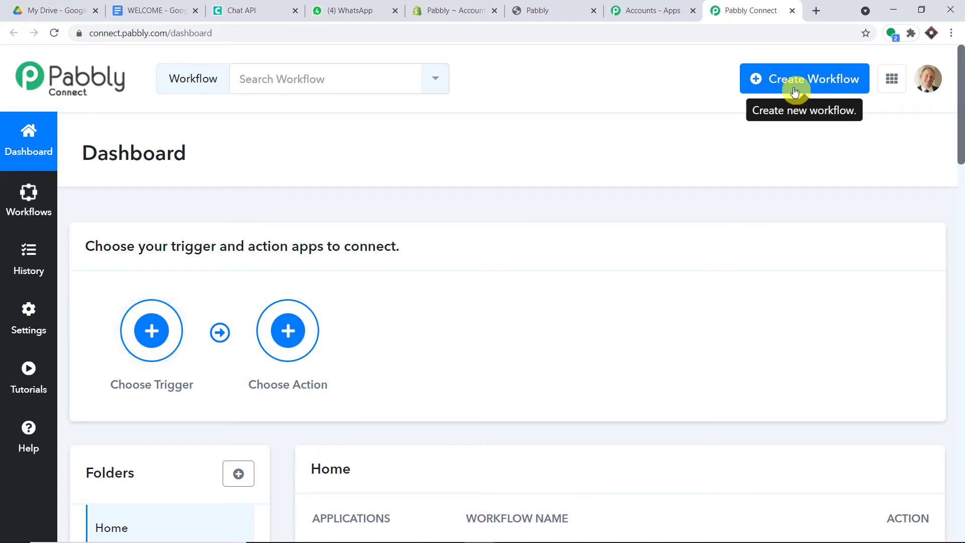
Step: Create a new workflow named "Shopify To Google Drive To WhatsApp"
left_click(794, 91)
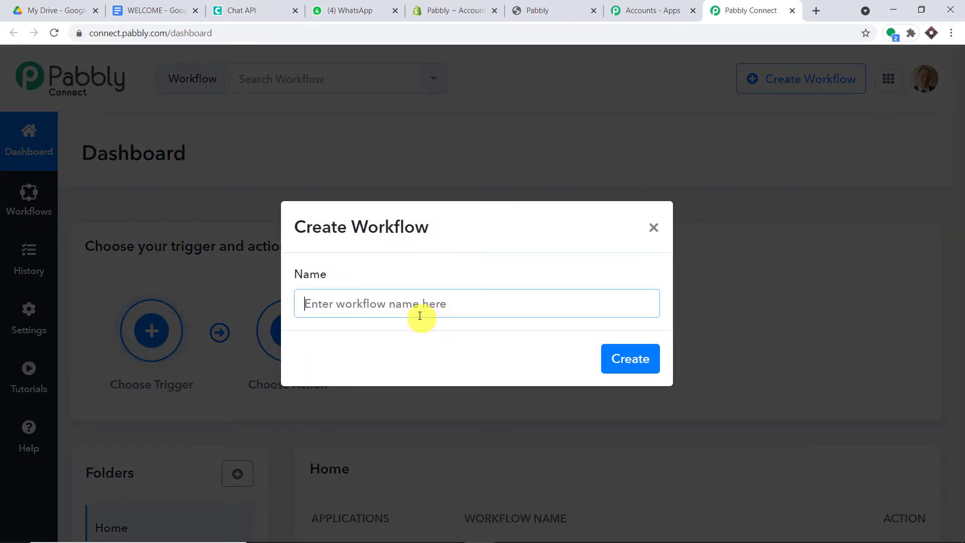
type("Sho")
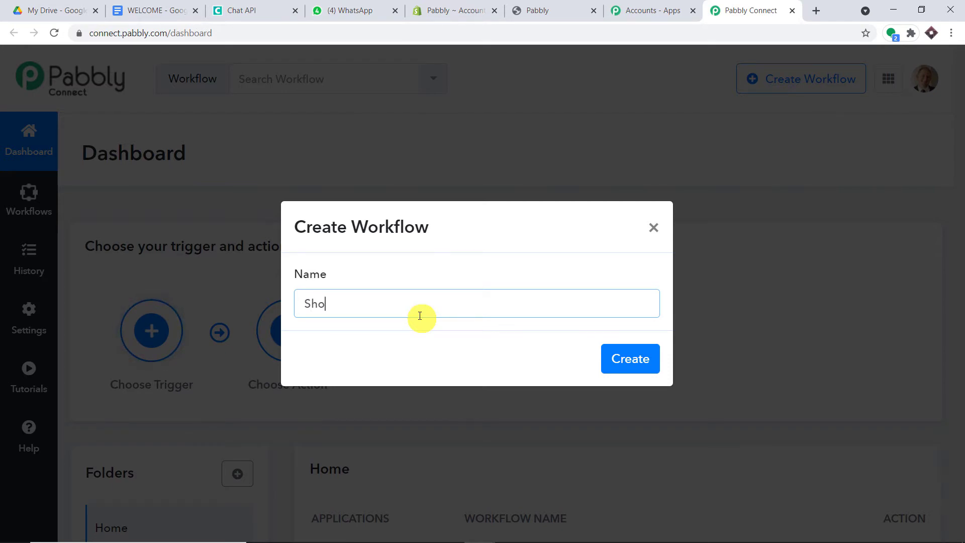
type("pify")
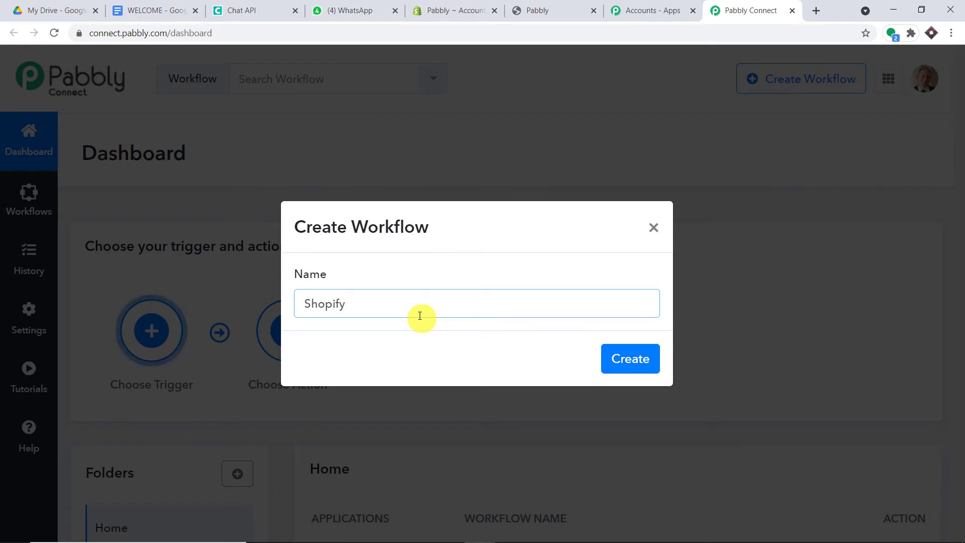
type(" To Google ")
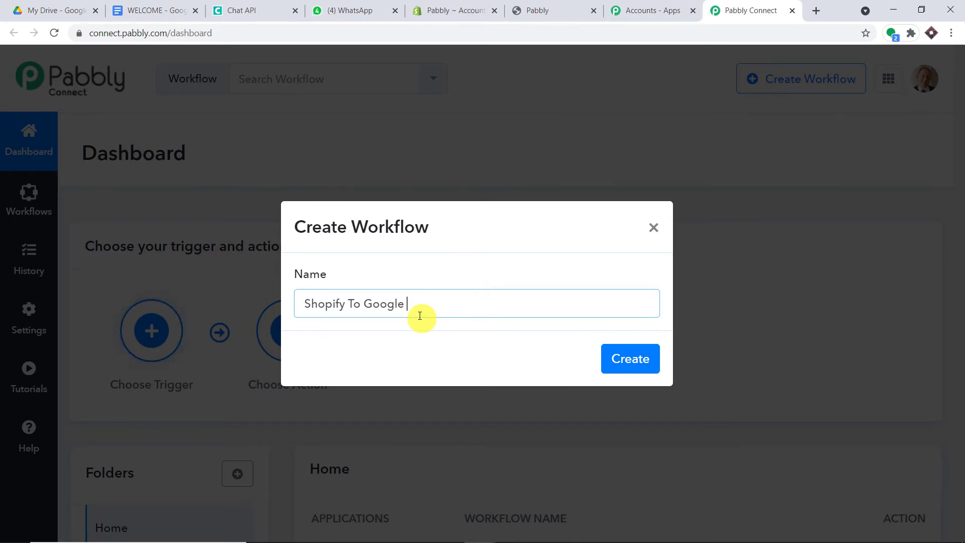
type("Drive To")
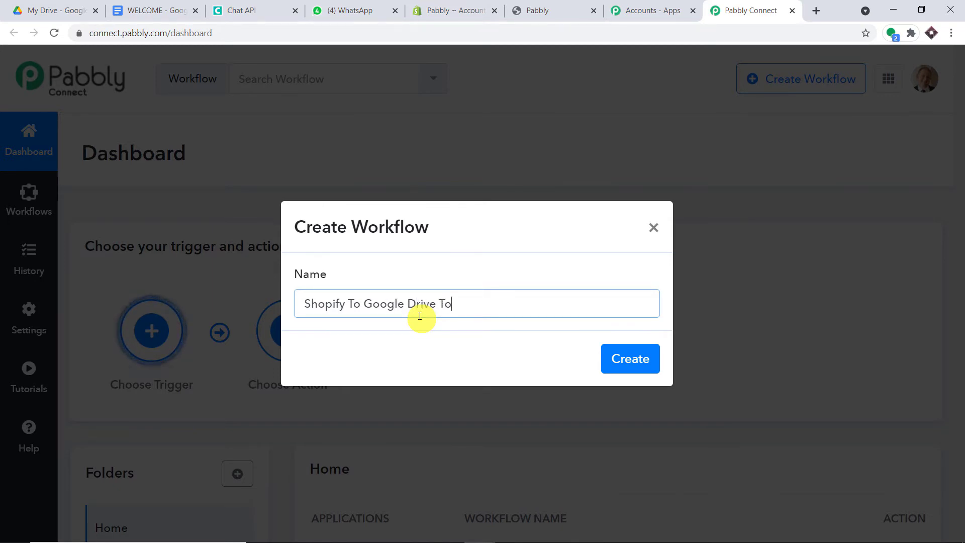
type(" Whats")
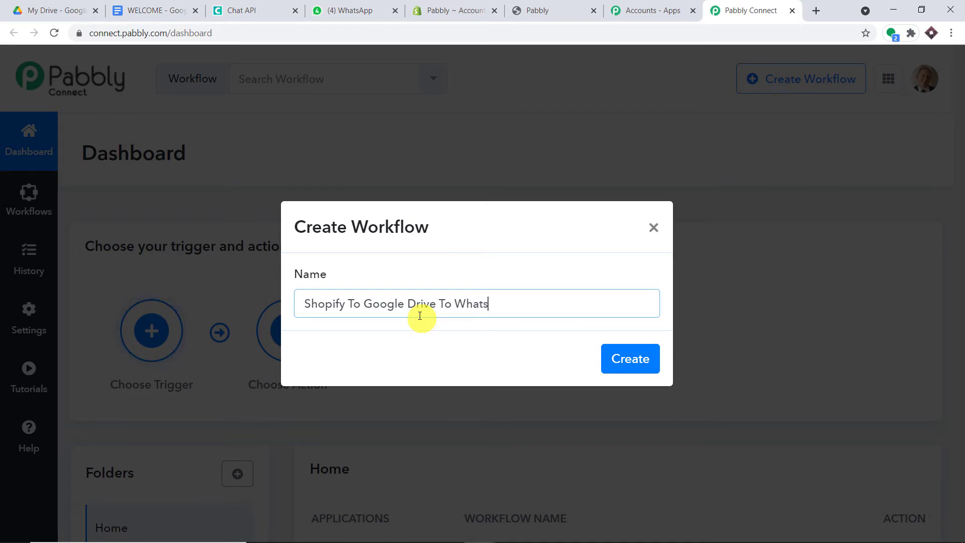
type("App")
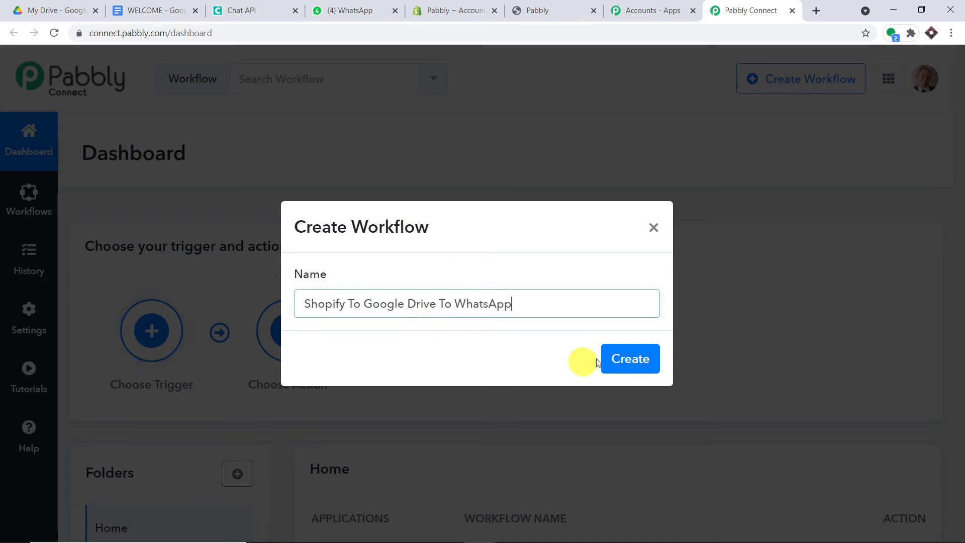
left_click(629, 358)
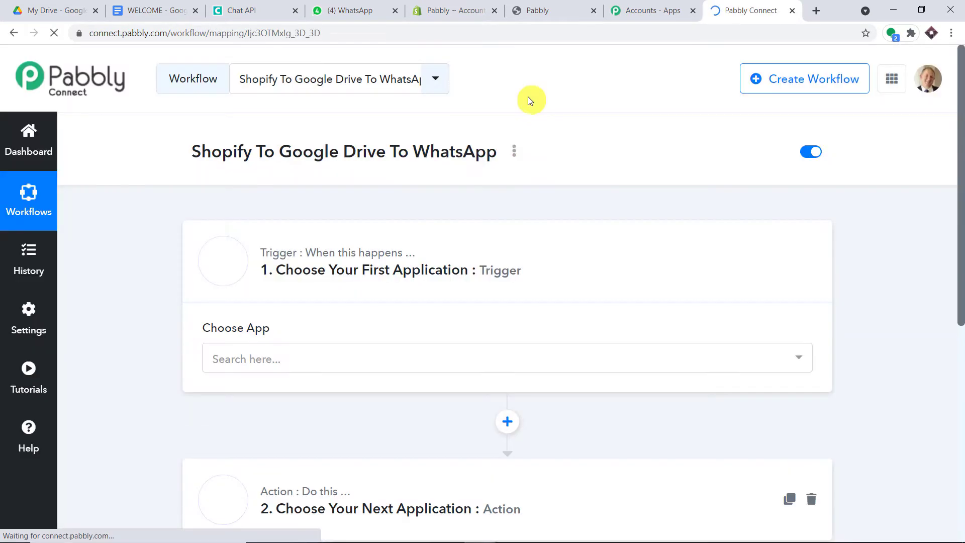
Step: Set the workflow's trigger app to Shopify with New Customer as the trigger event
scroll(513, 170, "down", 2)
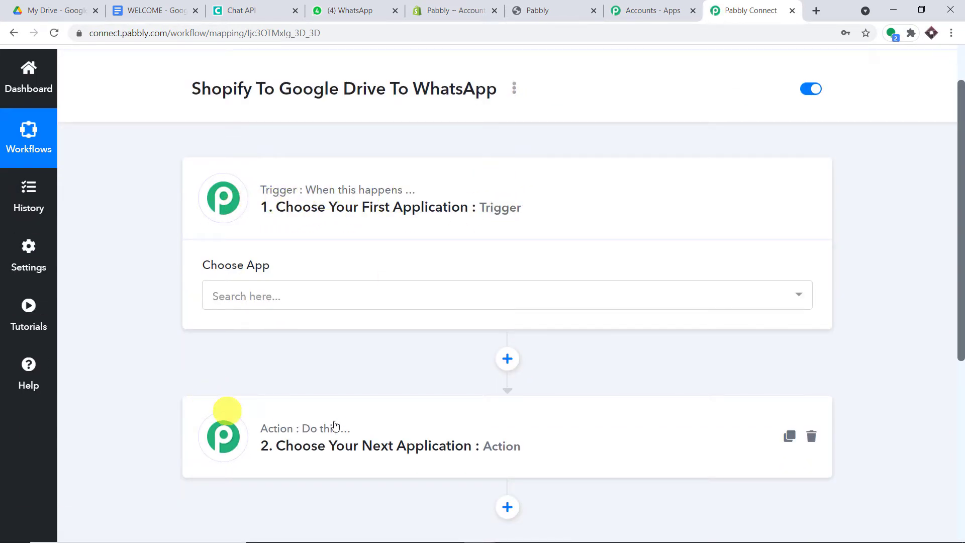
left_click(435, 290)
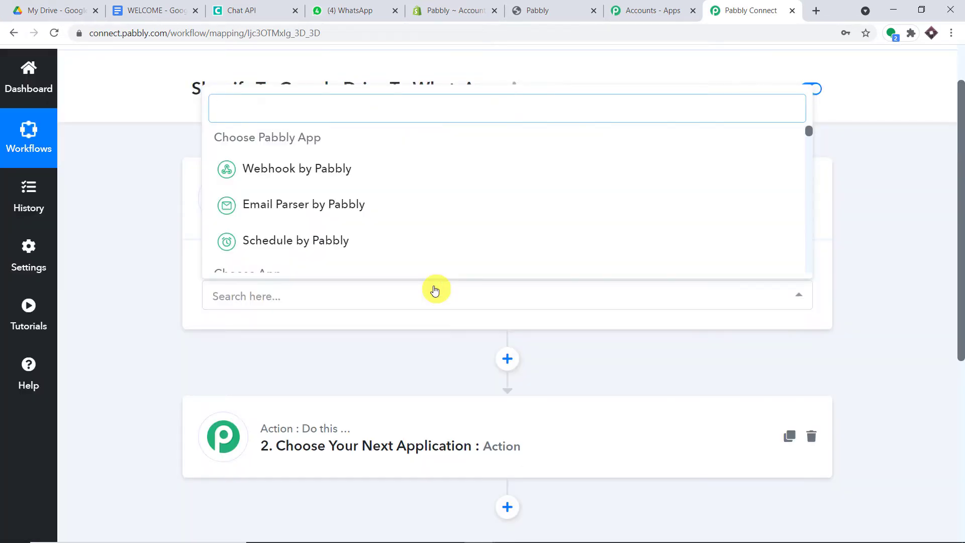
type("shopi")
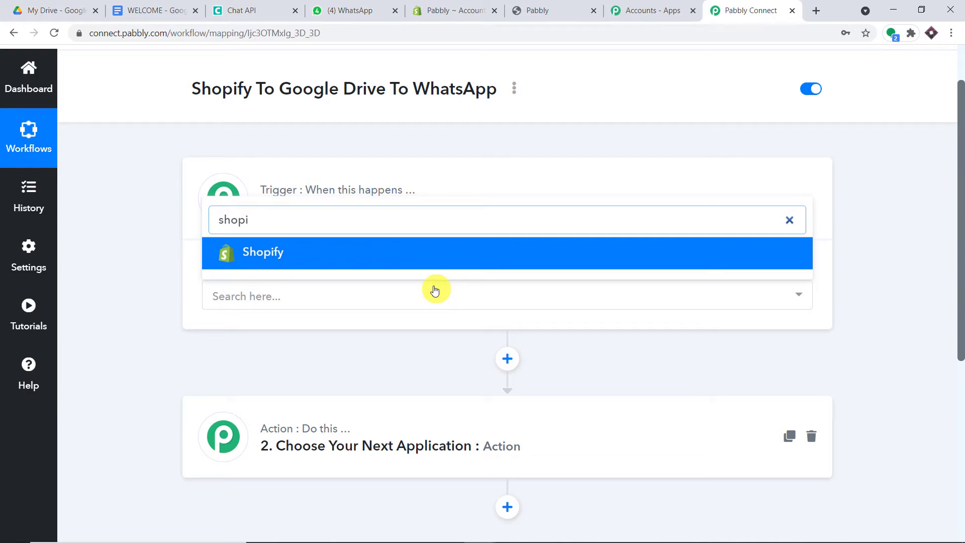
left_click(423, 251)
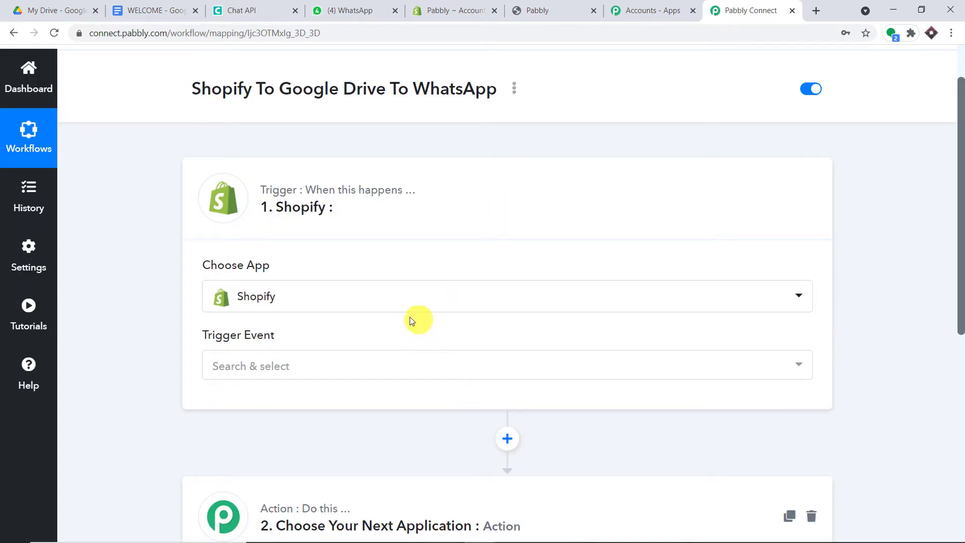
left_click(341, 361)
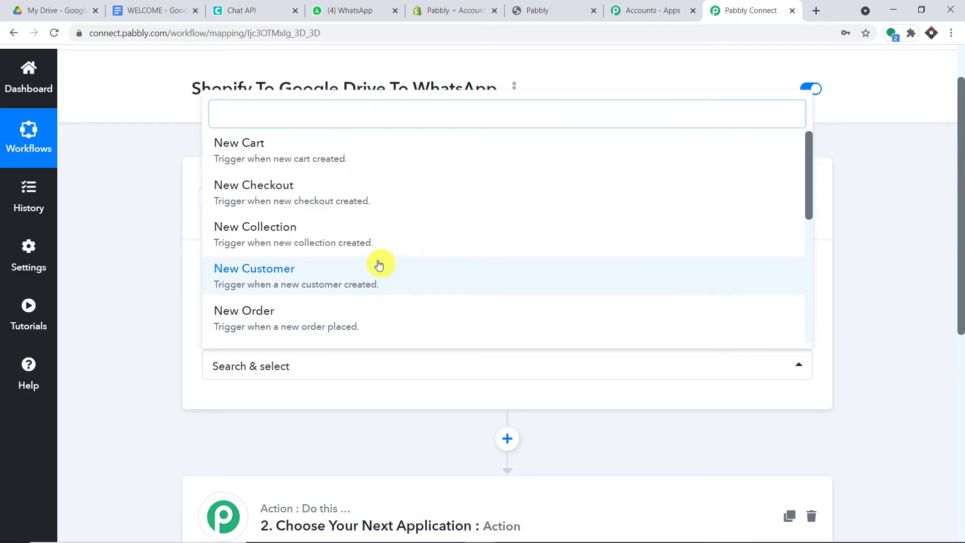
left_click(369, 278)
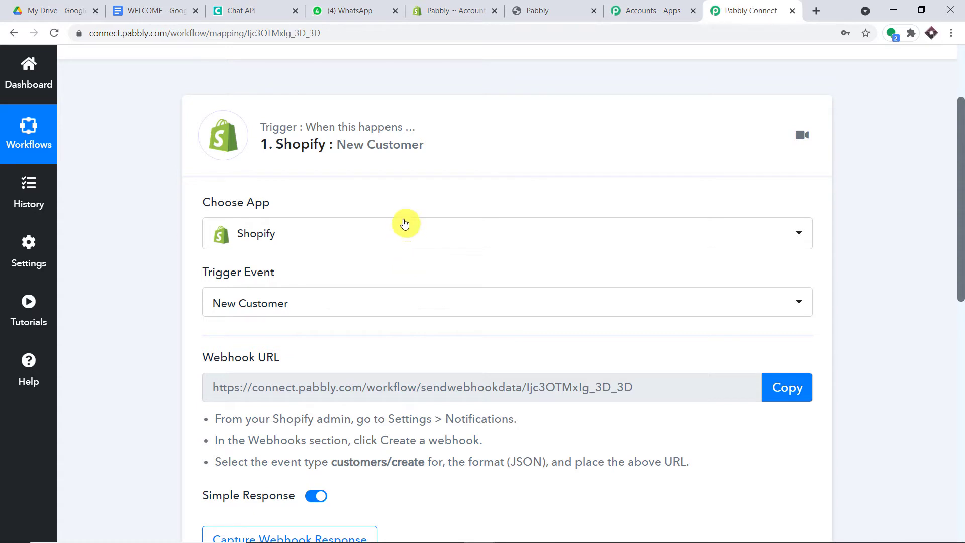
Step: Switch to the Shopify admin and go to the Webhooks section of the Notifications settings
left_click(442, 7)
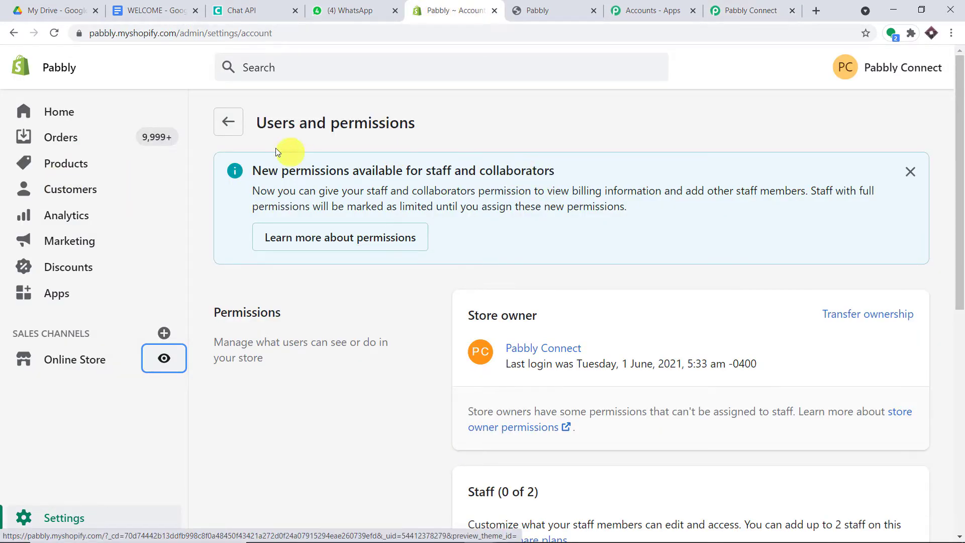
left_click(85, 526)
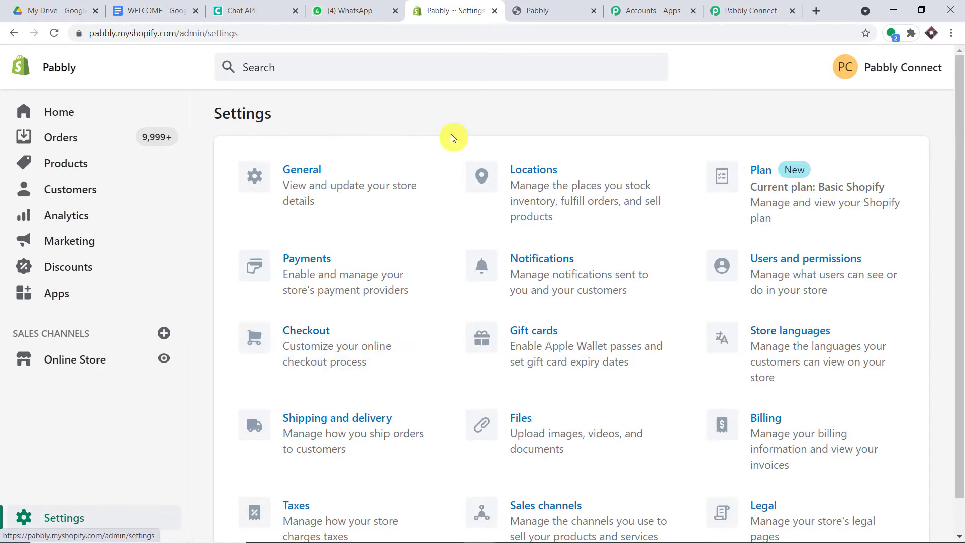
left_click(553, 270)
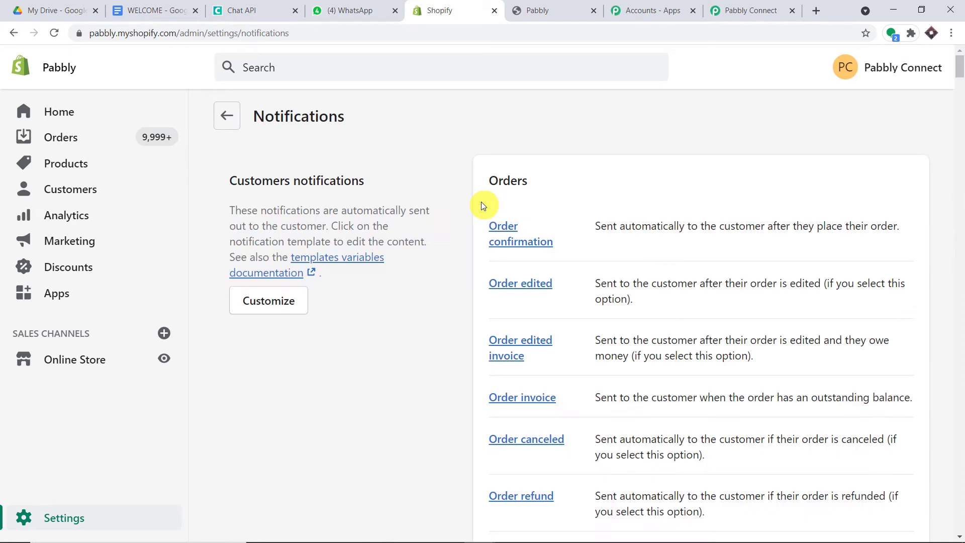
scroll(563, 196, "down", 6)
scroll(564, 197, "down", 20)
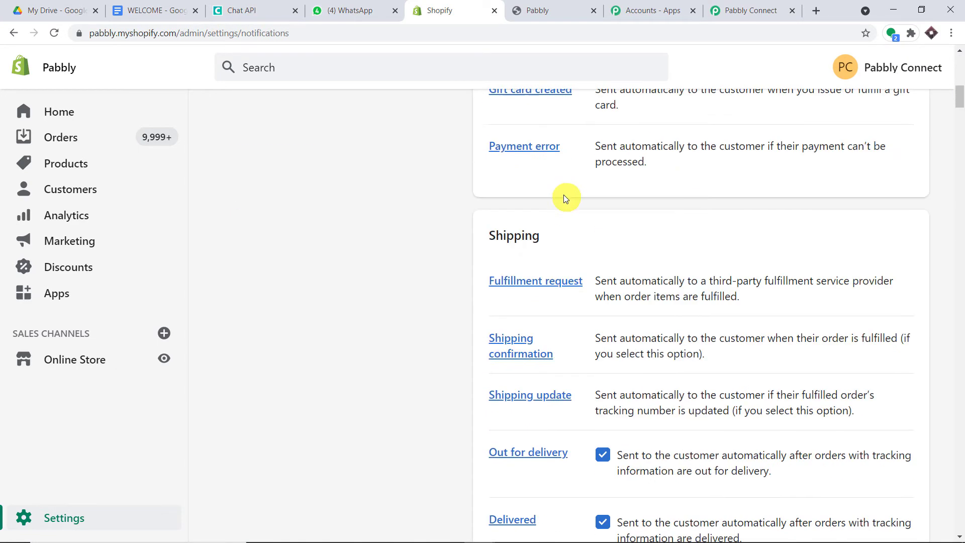
scroll(564, 197, "down", 12)
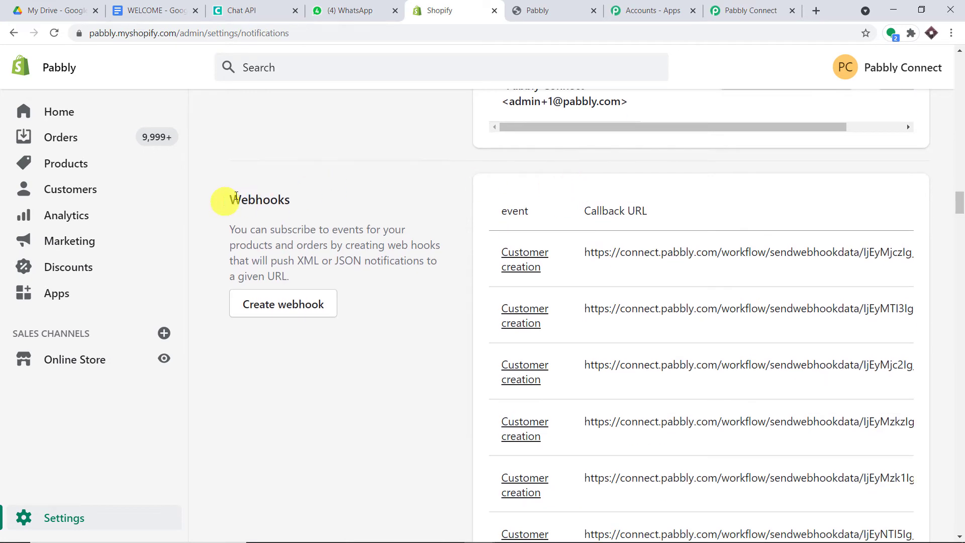
Step: Start a new Shopify webhook and set its event to Customer creation
left_click(293, 303)
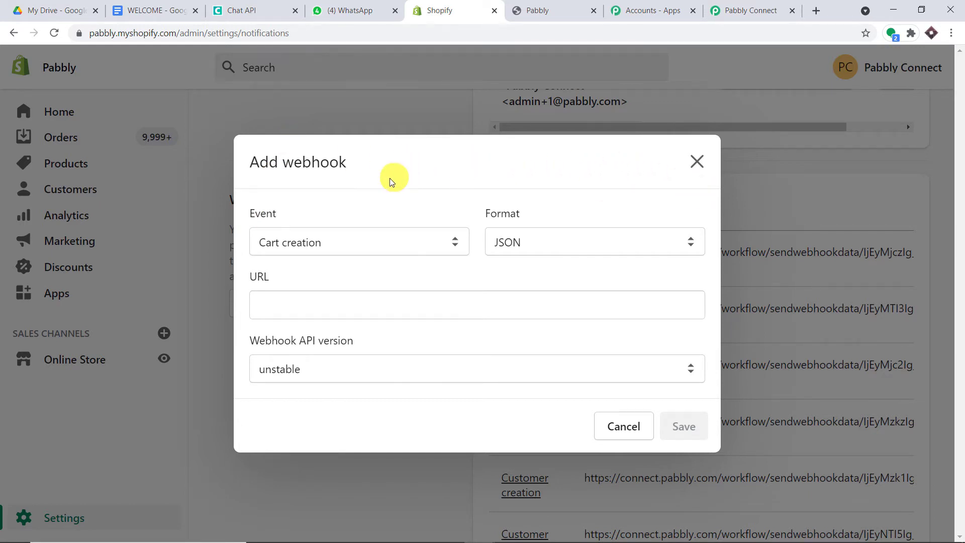
left_click(305, 244)
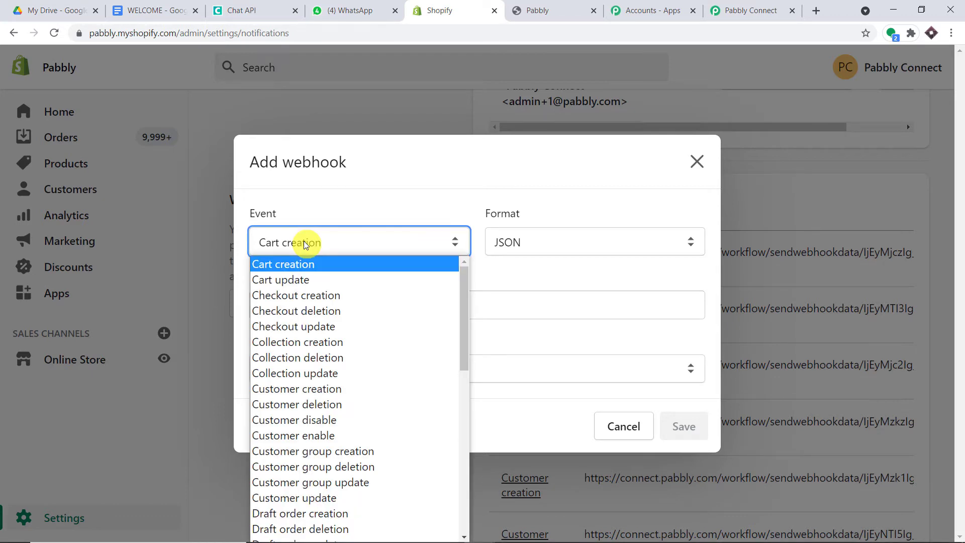
type("cu")
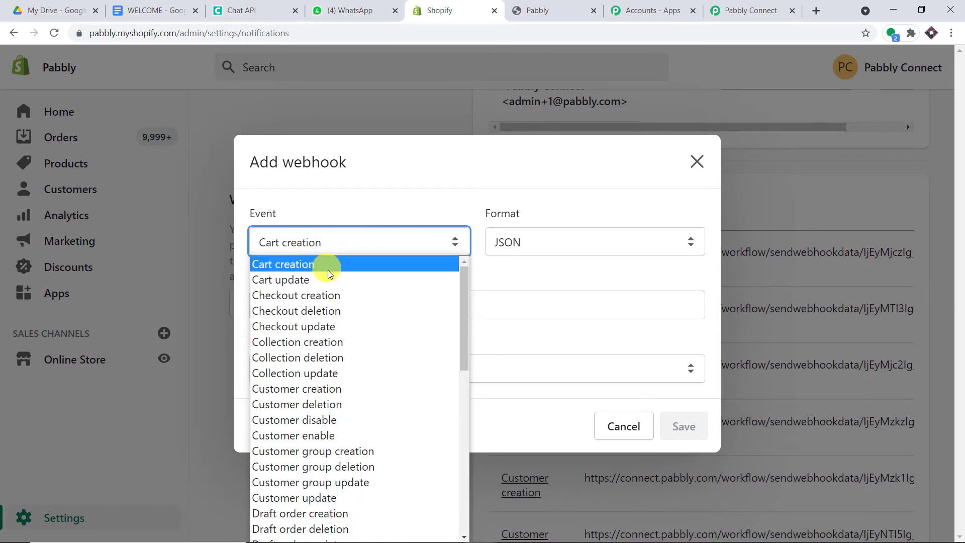
left_click(327, 389)
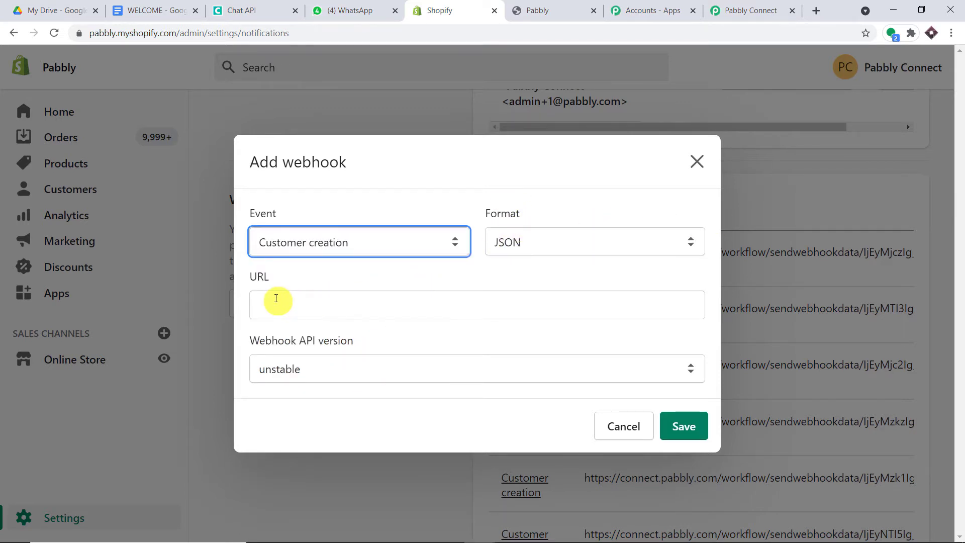
Step: Copy the trigger's webhook URL from Pabbly Connect and paste it as the new Shopify webhook's URL
left_click(744, 10)
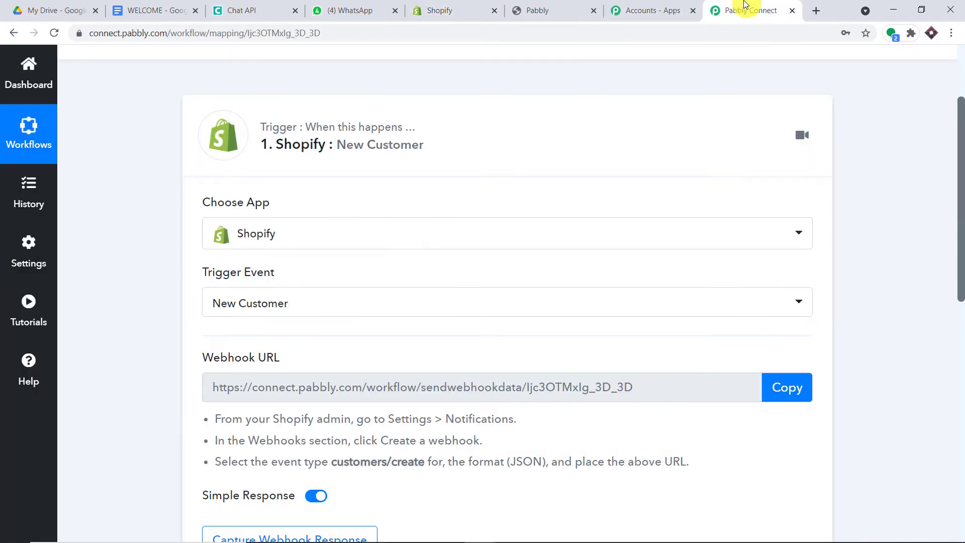
left_click(791, 390)
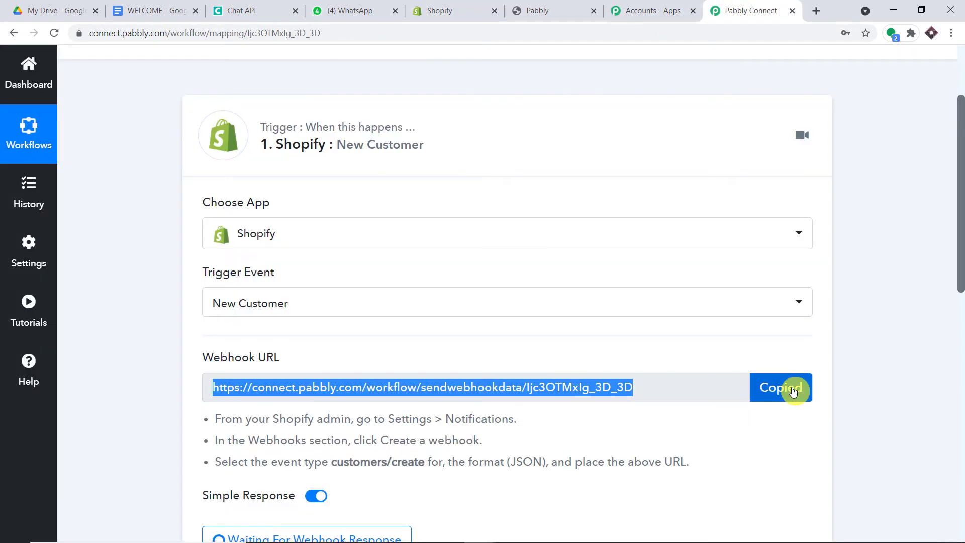
left_click(455, 9)
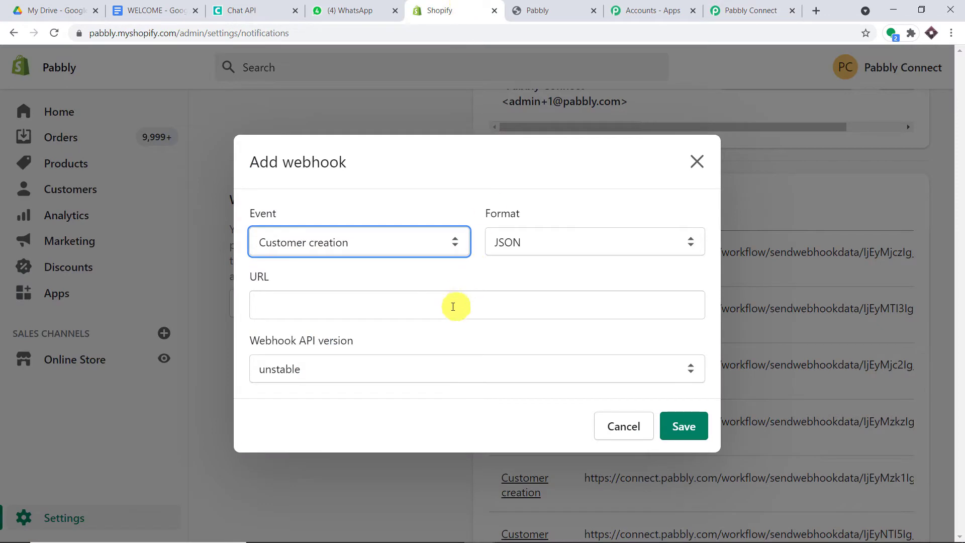
left_click(453, 307)
key("ctrl+v")
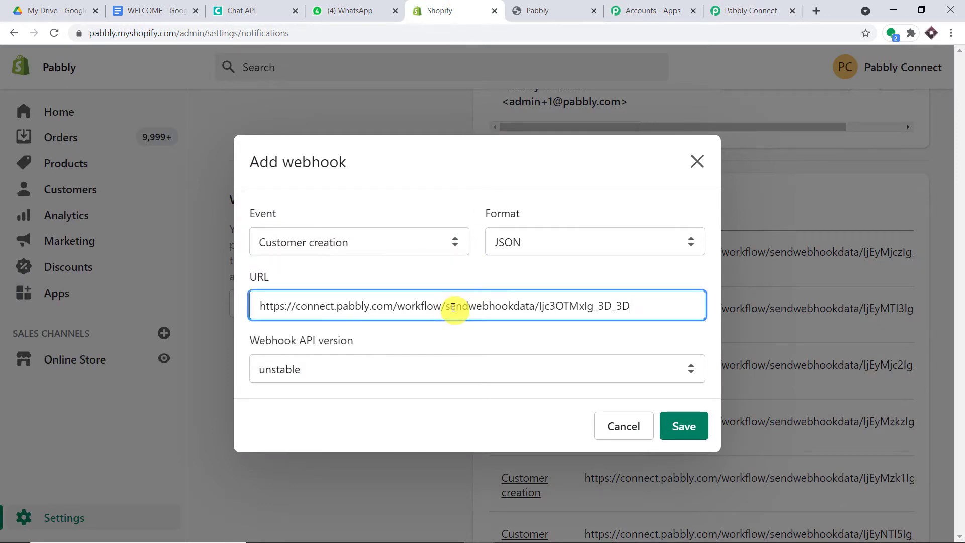
Step: Set the webhook API version to 2021-04 (Latest) and save the webhook
left_click(322, 370)
left_click(333, 423)
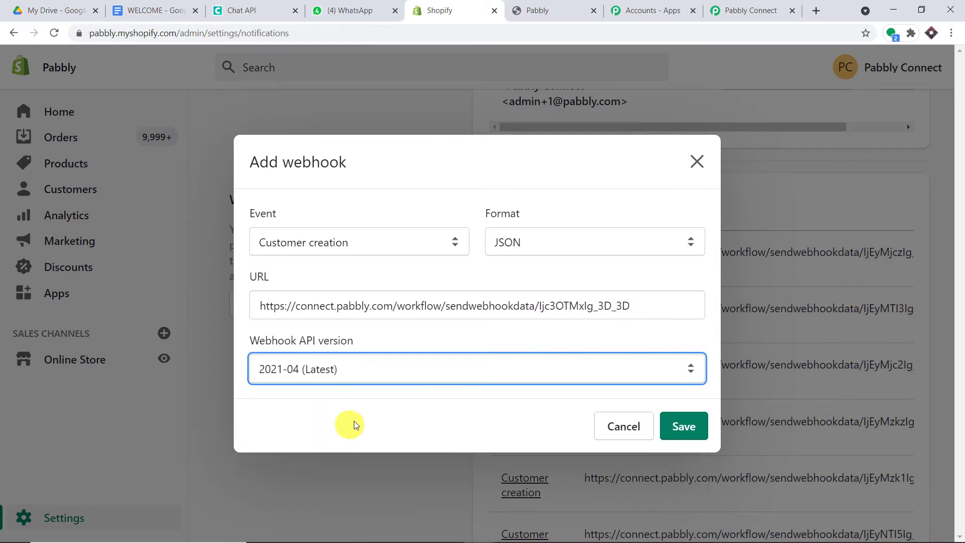
left_click(686, 428)
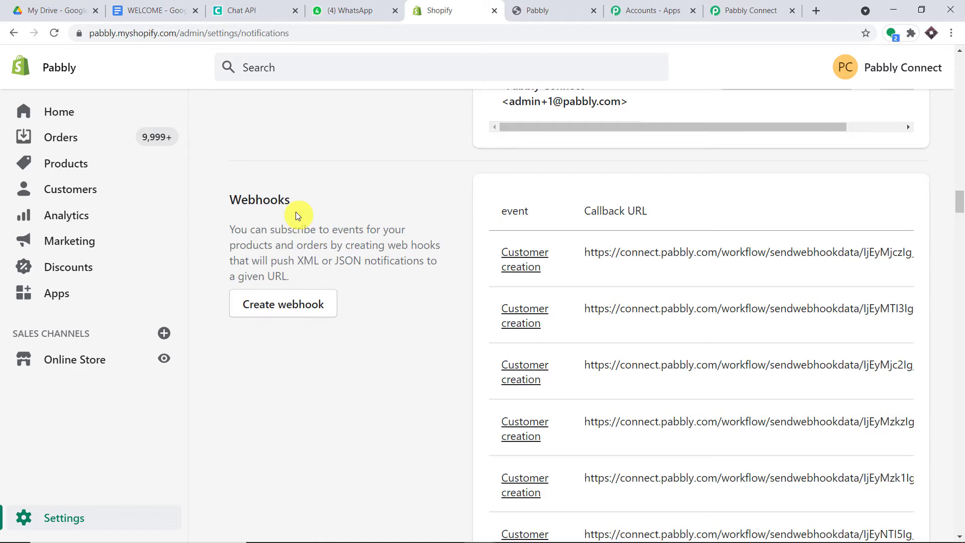
Step: Check the trigger's webhook response status in Pabbly Connect, and open the online storefront from the Shopify admin
left_click(751, 10)
scroll(553, 191, "down", 2)
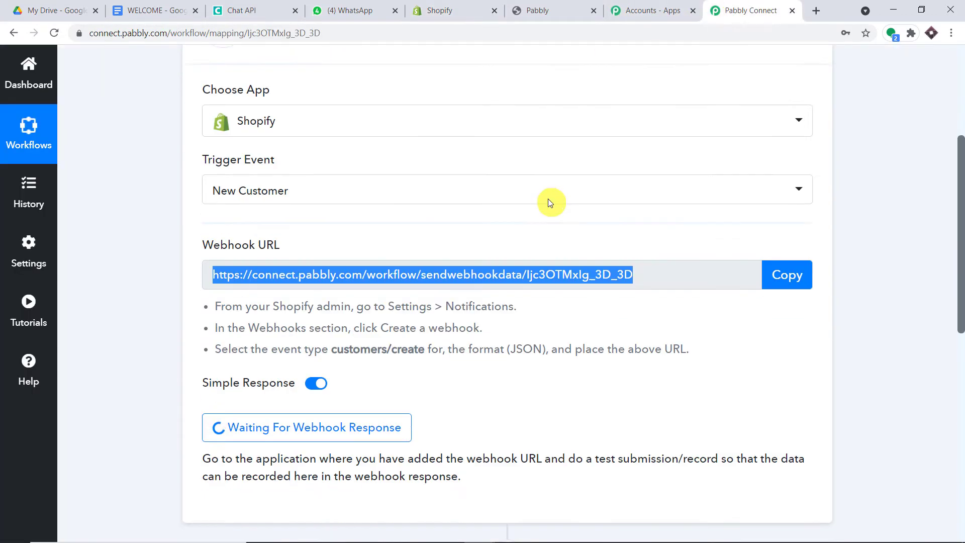
scroll(548, 198, "down", 2)
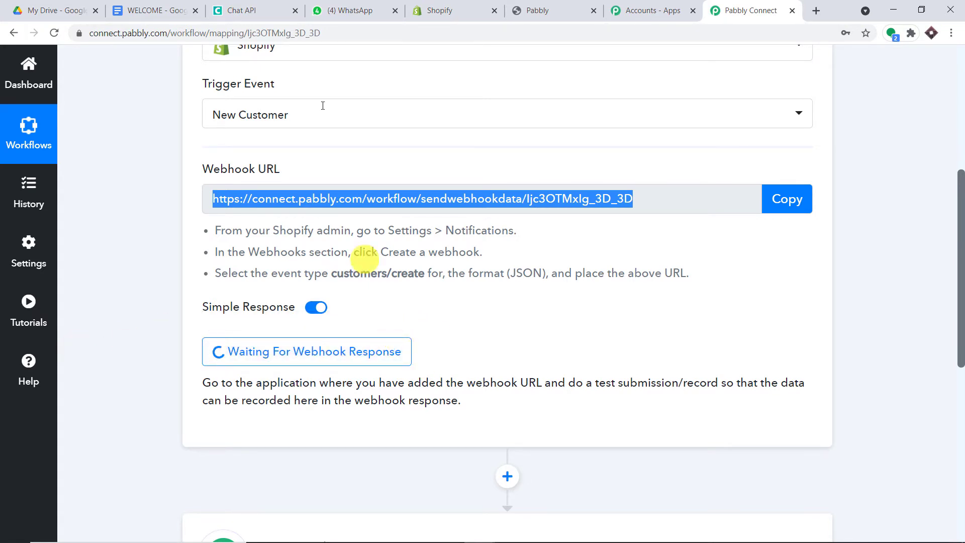
left_click(436, 10)
left_click(164, 355)
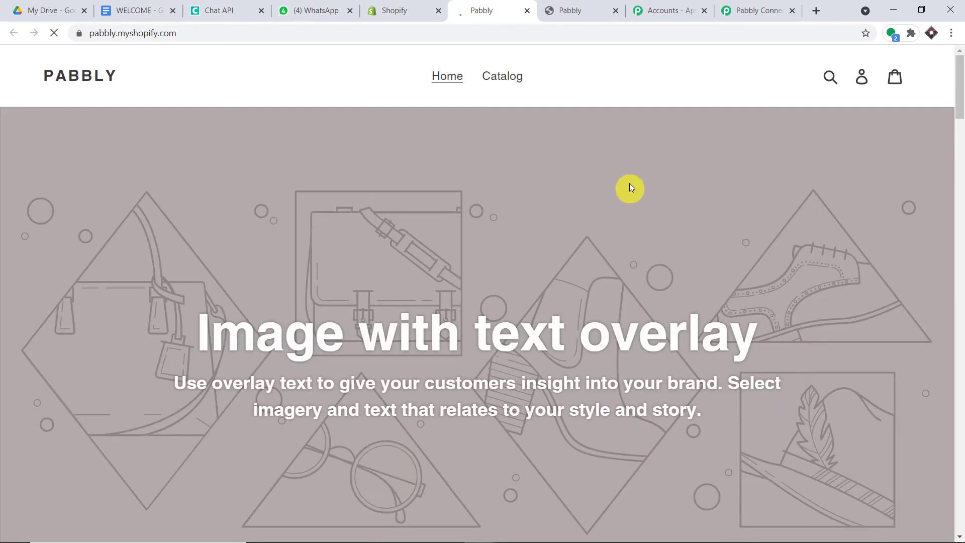
Step: Log out of the storefront's current customer account and open the Create Account form
left_click(846, 85)
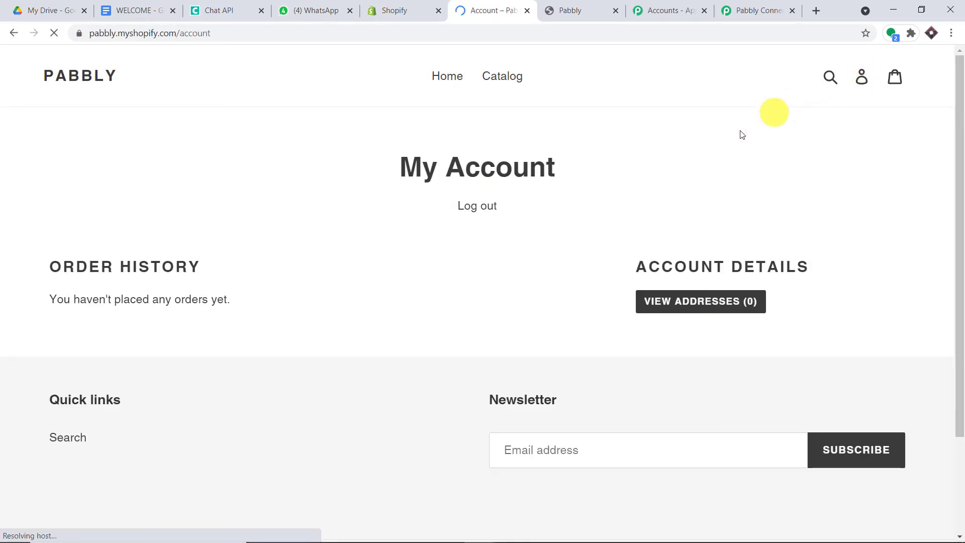
left_click(475, 211)
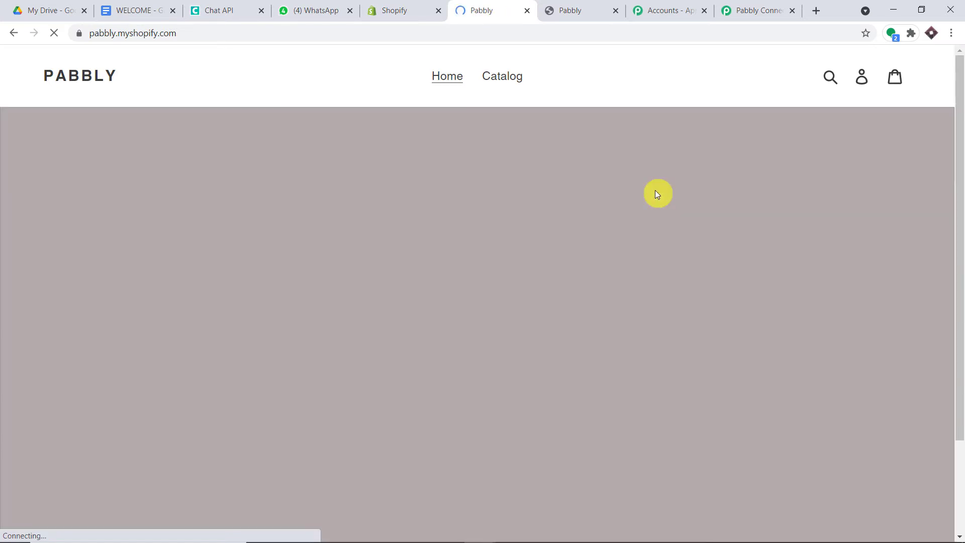
left_click(861, 77)
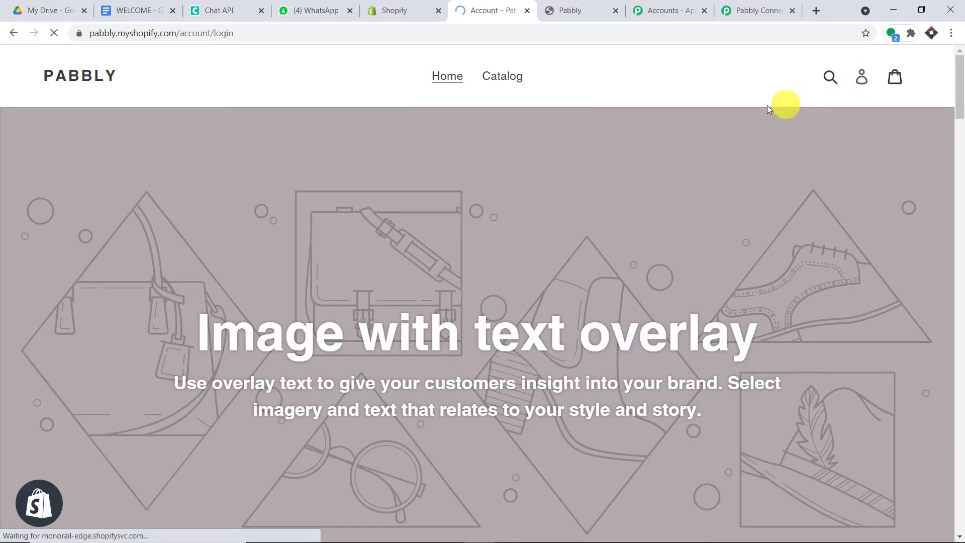
left_click(498, 423)
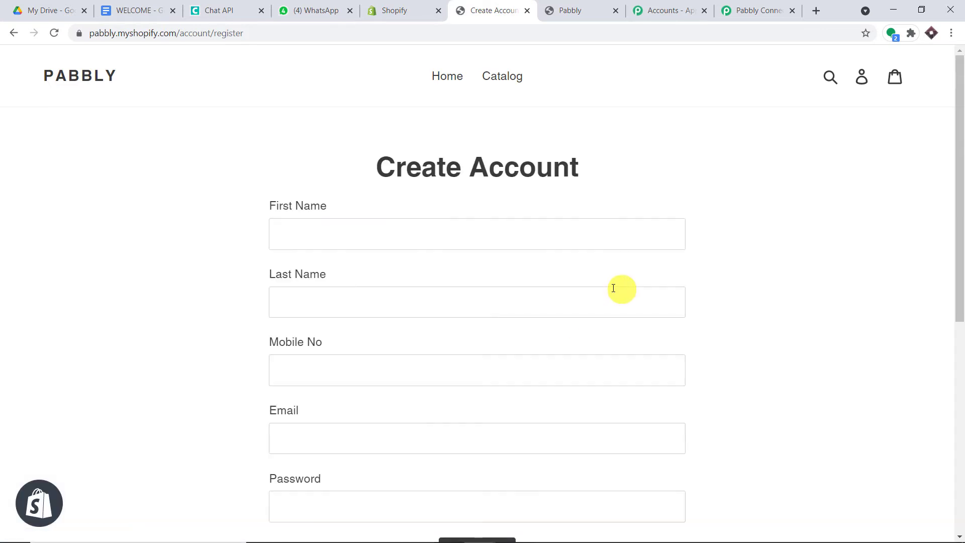
Step: Autofill the Create Account form with a saved contact and append "e" to the first name
left_click(450, 233)
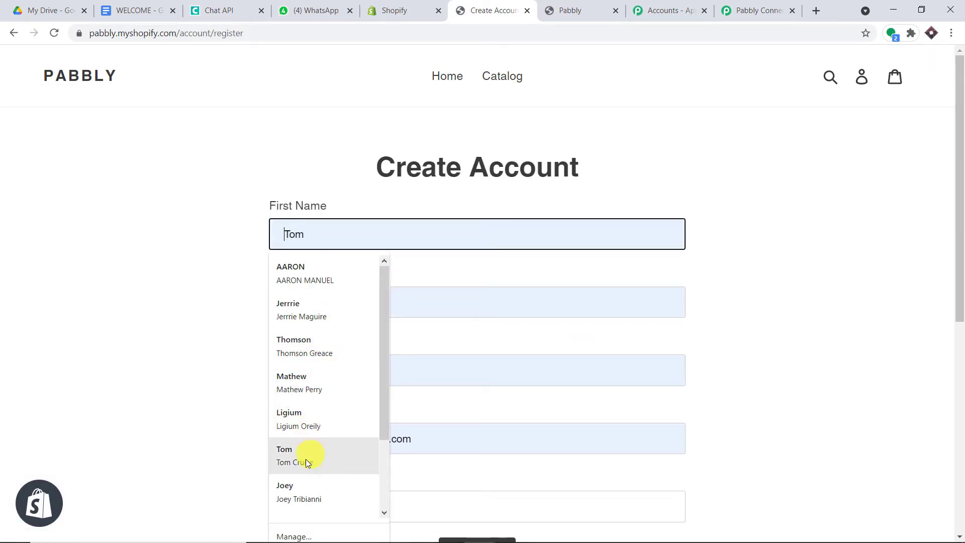
left_click(305, 487)
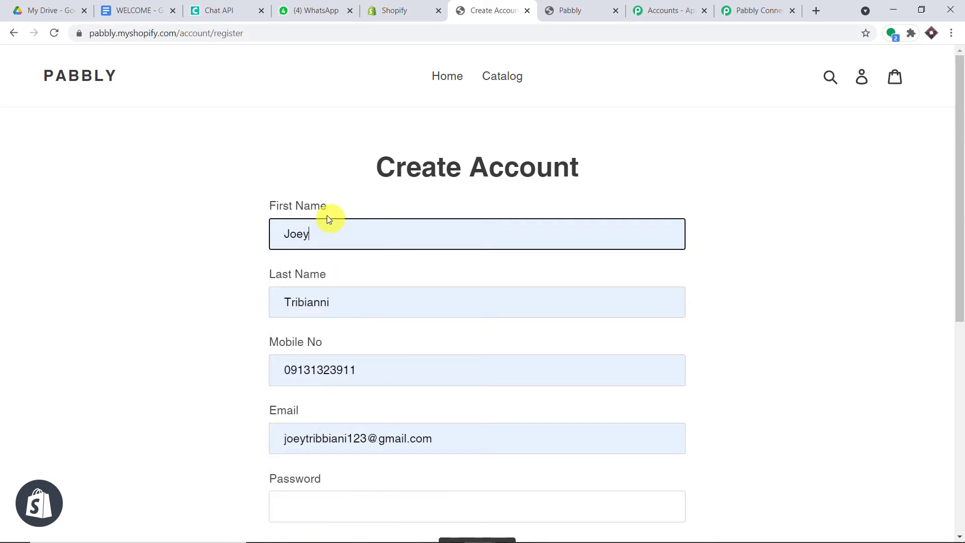
type("e")
scroll(338, 223, "down", 1)
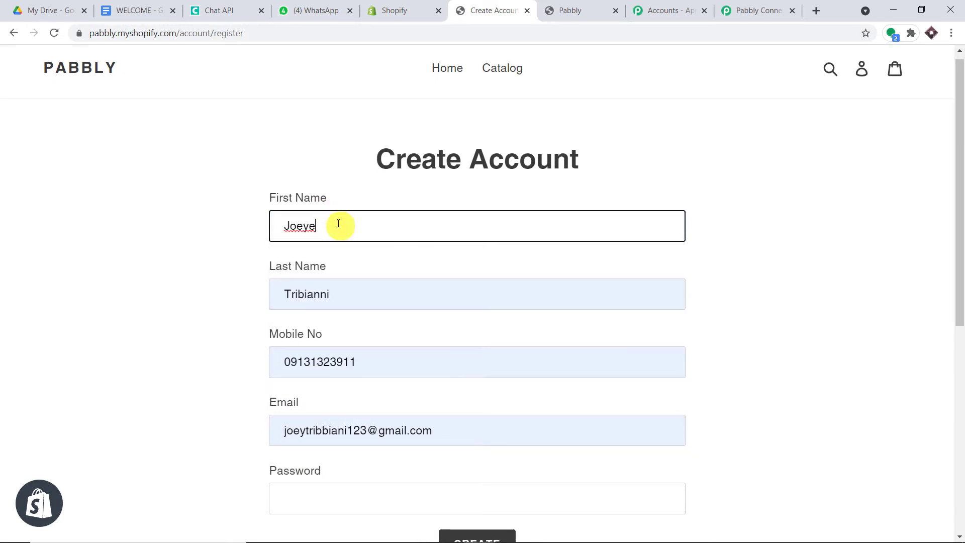
scroll(338, 223, "down", 1)
Step: Append "y" to the last name and insert "6" before the @ in the customer's email address
left_click(335, 238)
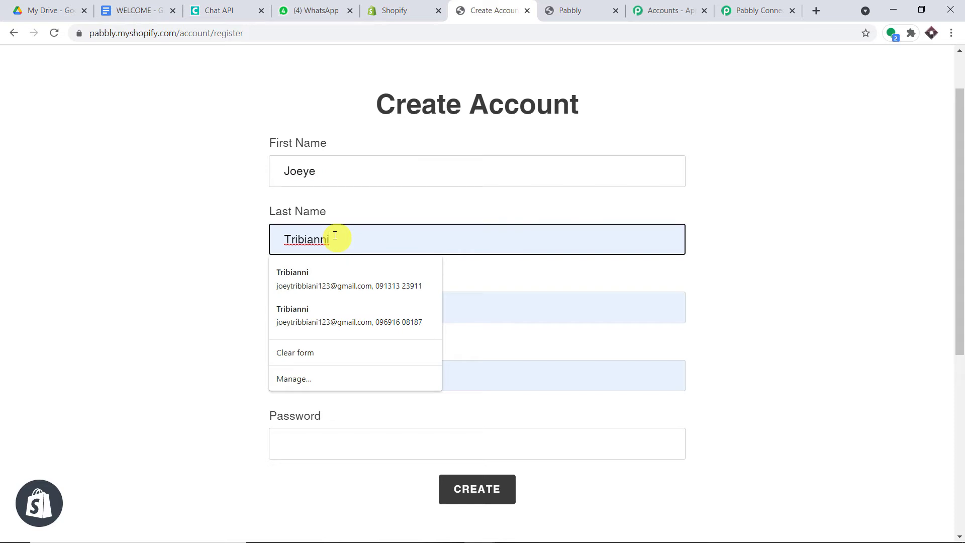
type("e")
key("BackSpace")
type("y")
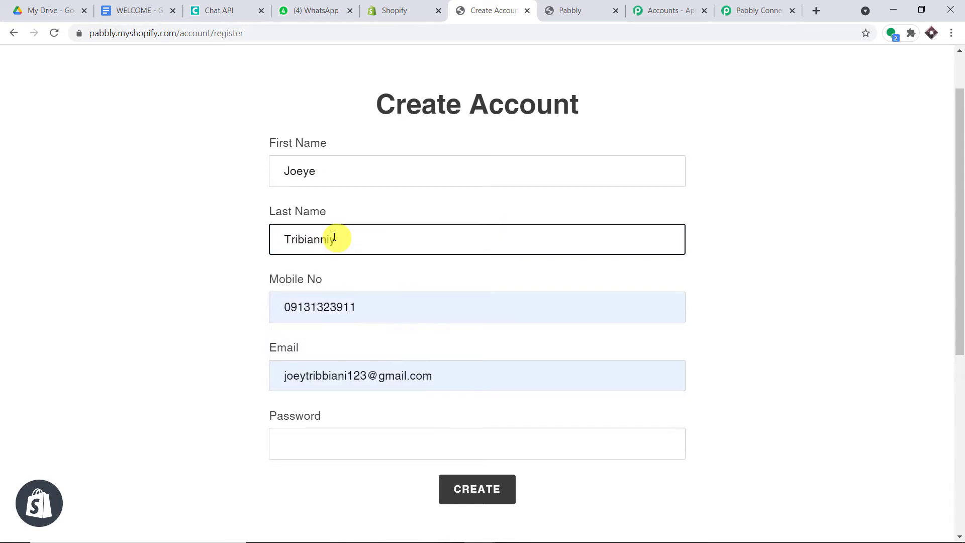
left_click(368, 375)
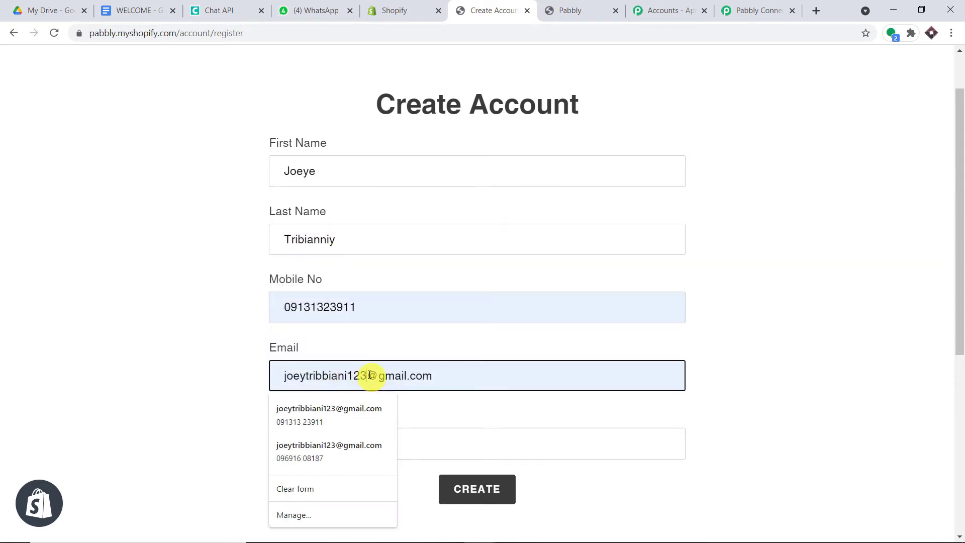
type("6")
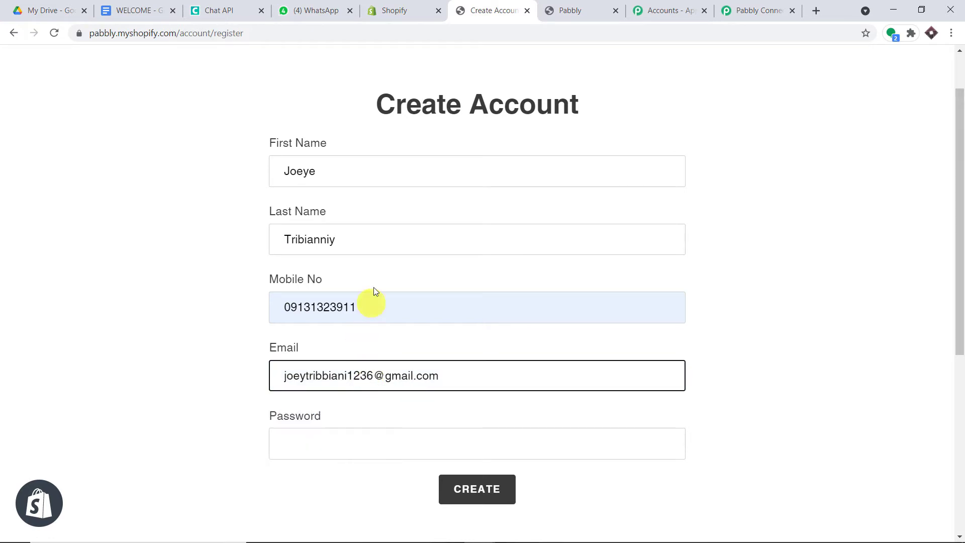
Step: Replace the mobile number in the Create Account form with another saved phone number, without its leading zero
left_click(374, 304)
left_click_drag(374, 304, 236, 315)
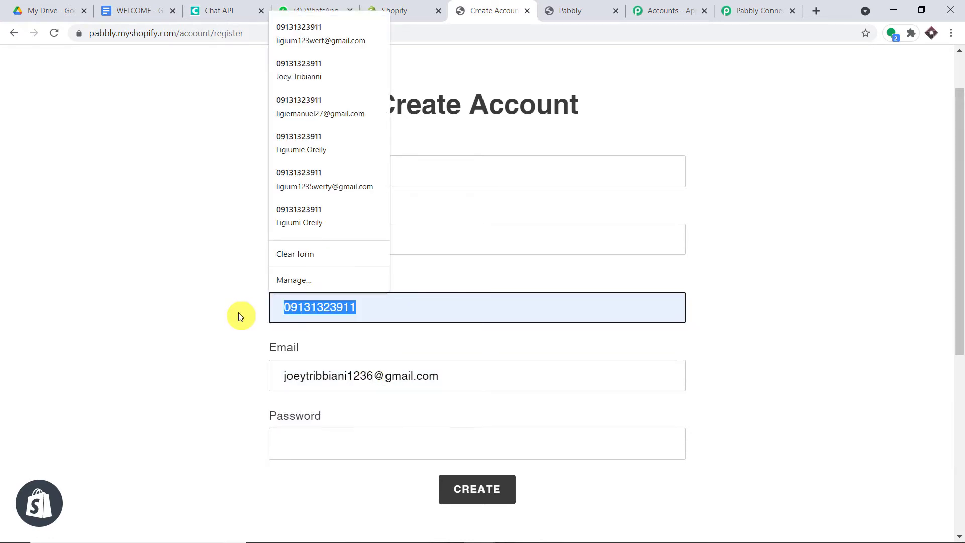
key("BackSpace")
type("9")
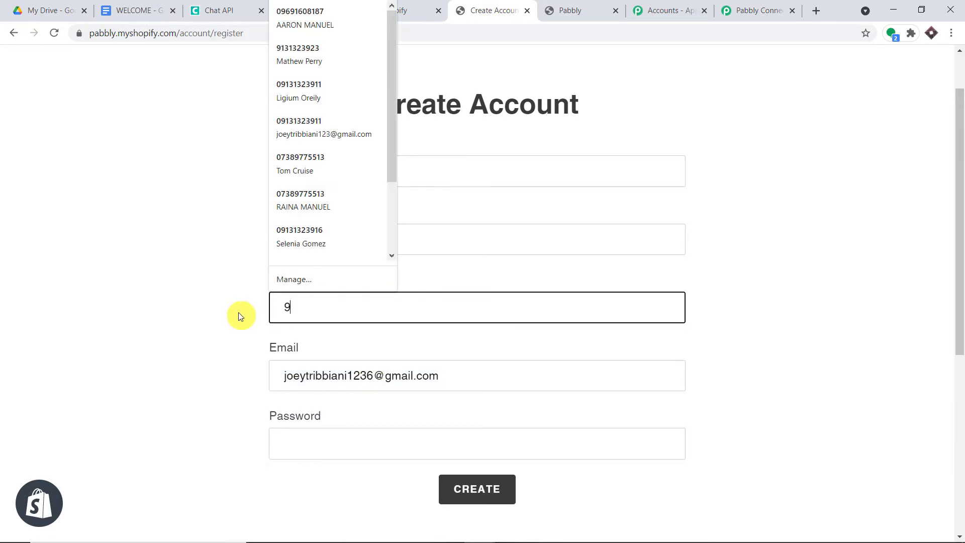
left_click(363, 26)
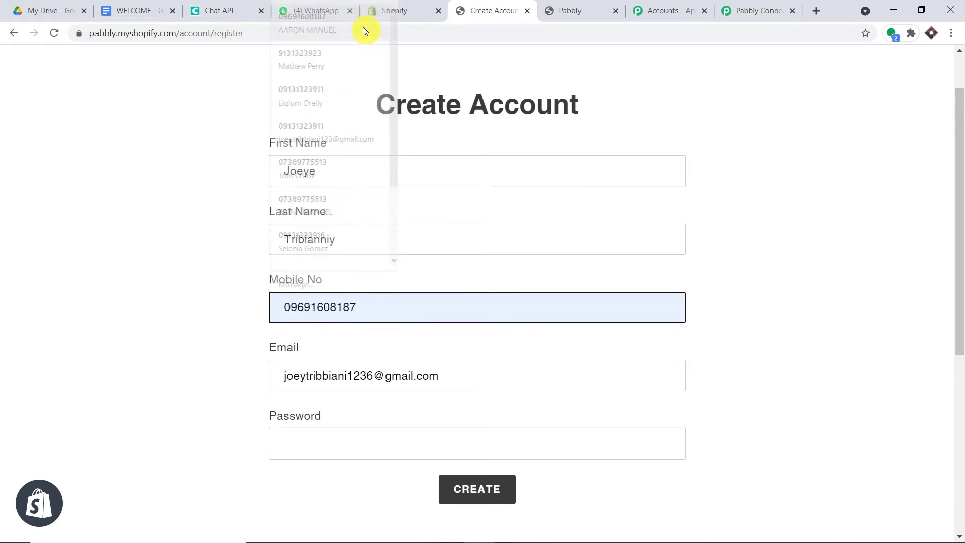
left_click(290, 307)
key("BackSpace")
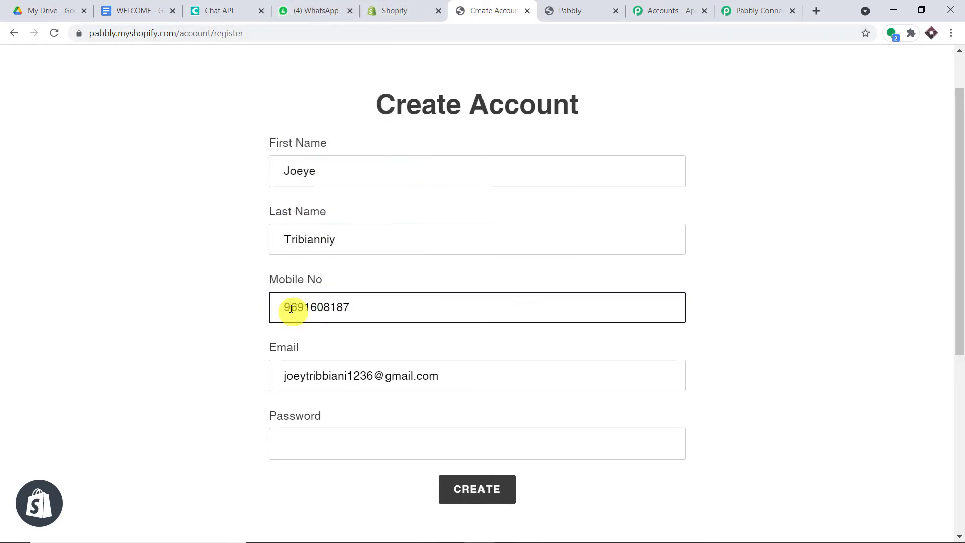
Step: Enter the account password and submit the Create Account form
left_click(338, 446)
type("•••••••••••")
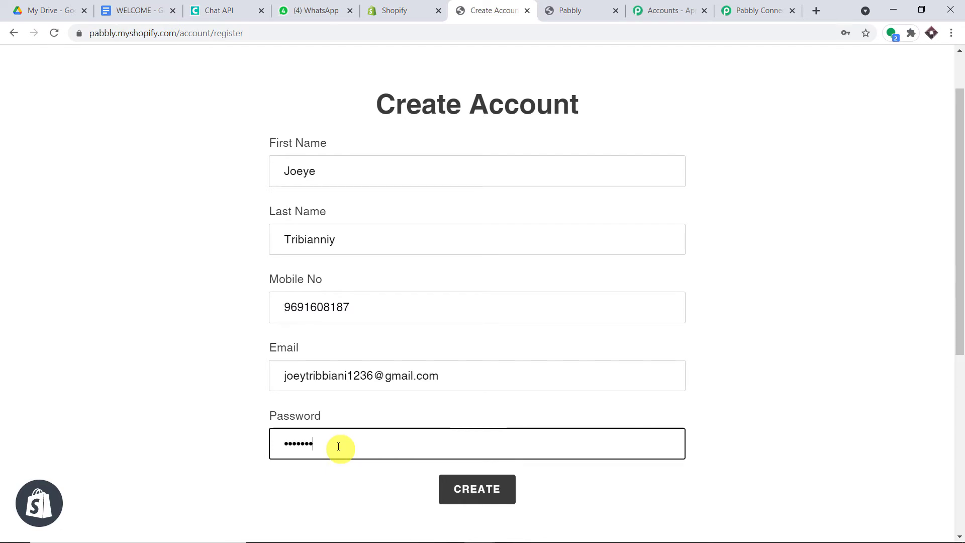
left_click(501, 488)
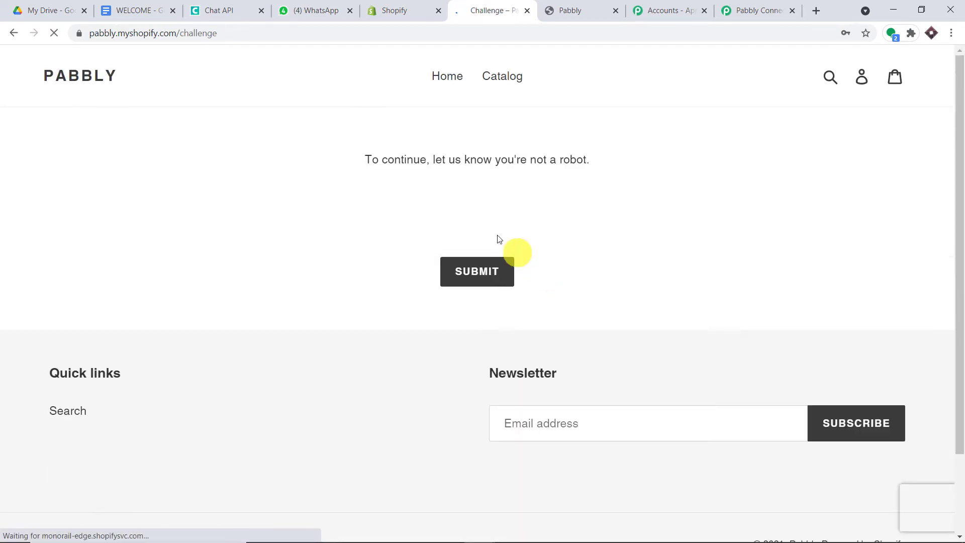
Step: Complete the robot check by selecting all fire hydrant images, verify the selection and submit the challenge
left_click(379, 216)
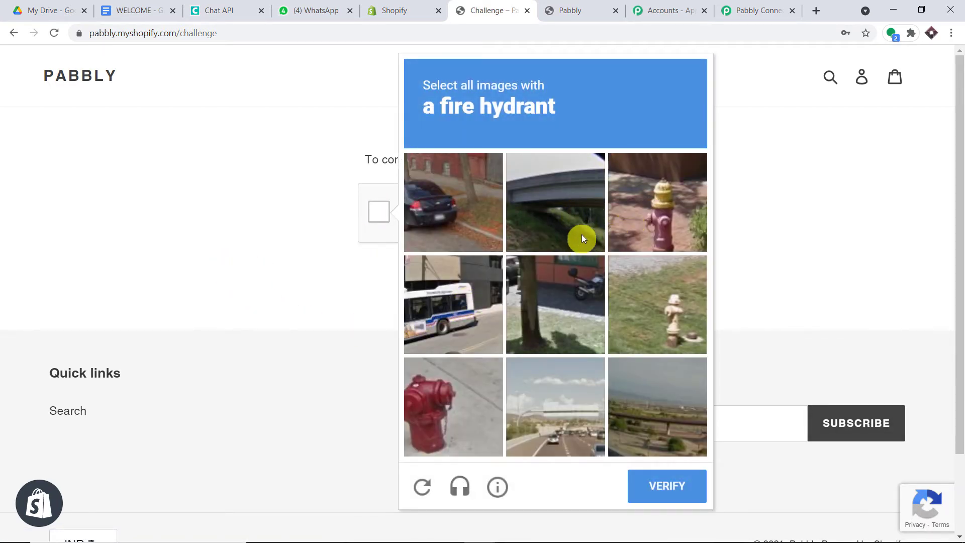
left_click(452, 410)
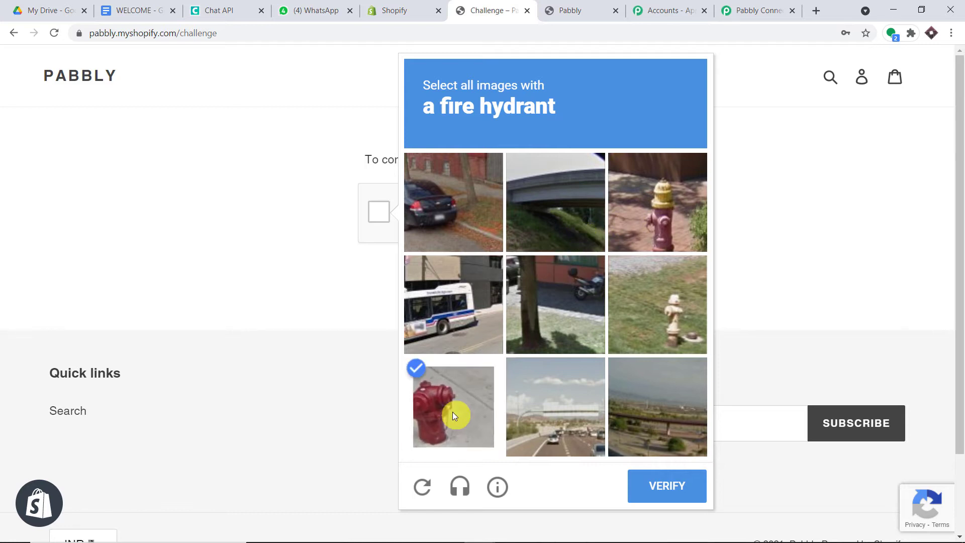
left_click(687, 324)
left_click(655, 198)
left_click(674, 491)
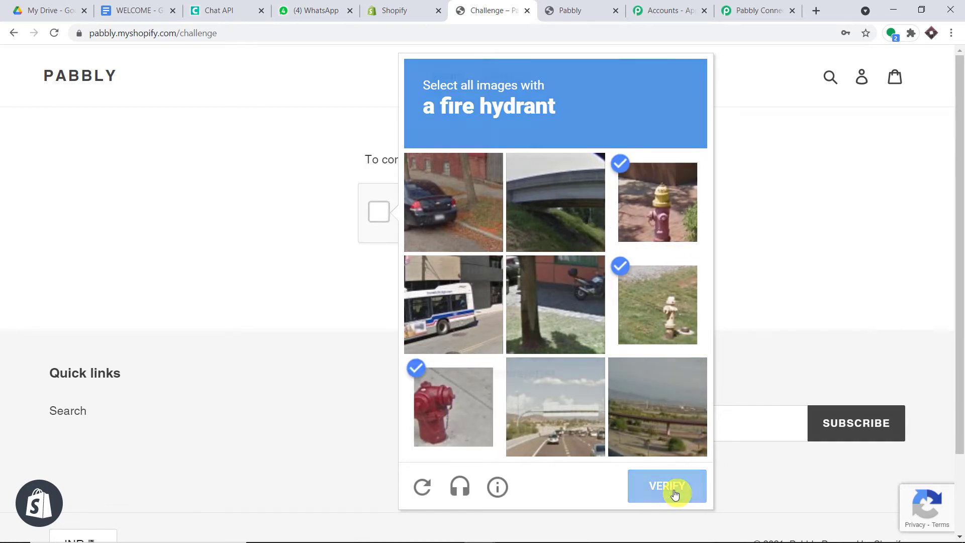
left_click(487, 279)
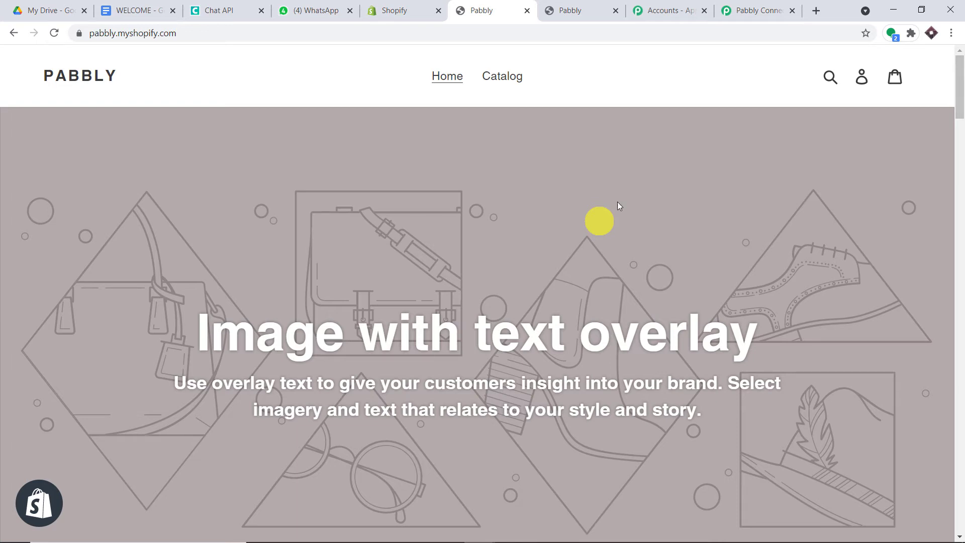
Step: Switch to Pabbly Connect and examine the trigger's received response for the new customer's name, email and phone note
left_click(761, 9)
left_click_drag(960, 253, 955, 330)
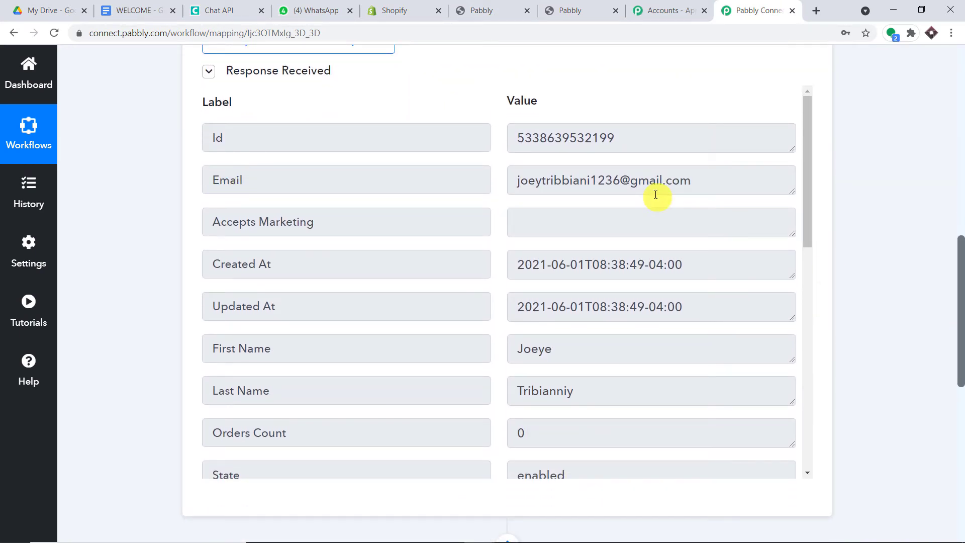
scroll(626, 281, "down", 1)
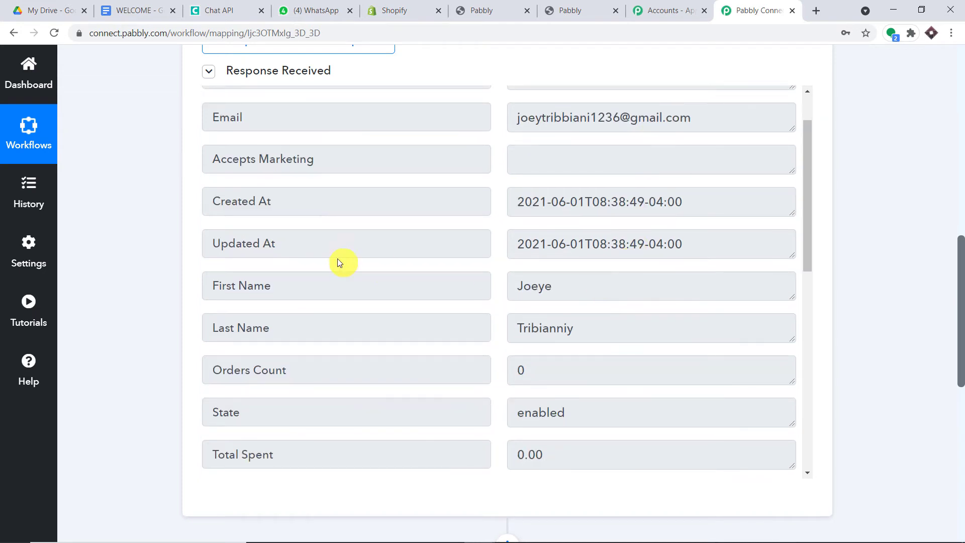
scroll(555, 285, "down", 1)
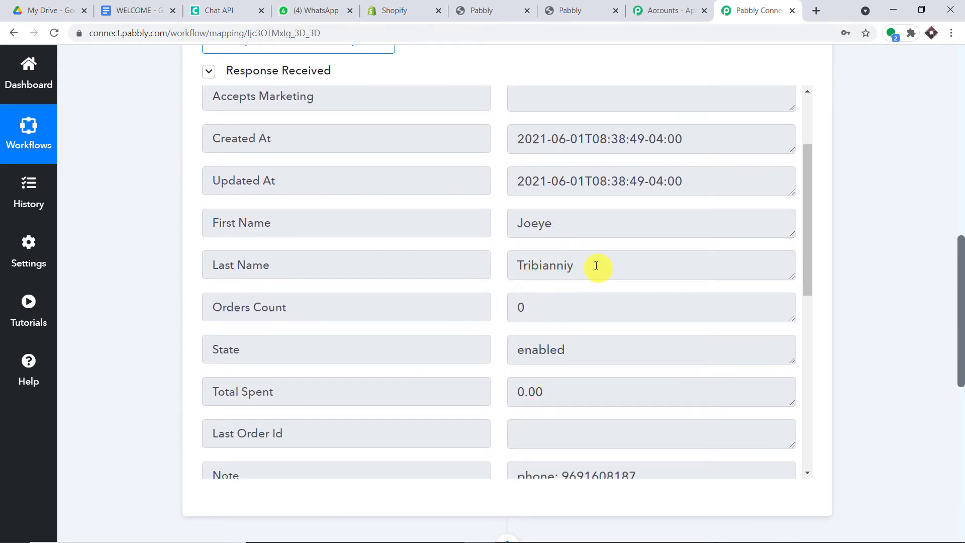
scroll(597, 264, "down", 3)
left_click_drag(645, 351, 565, 352)
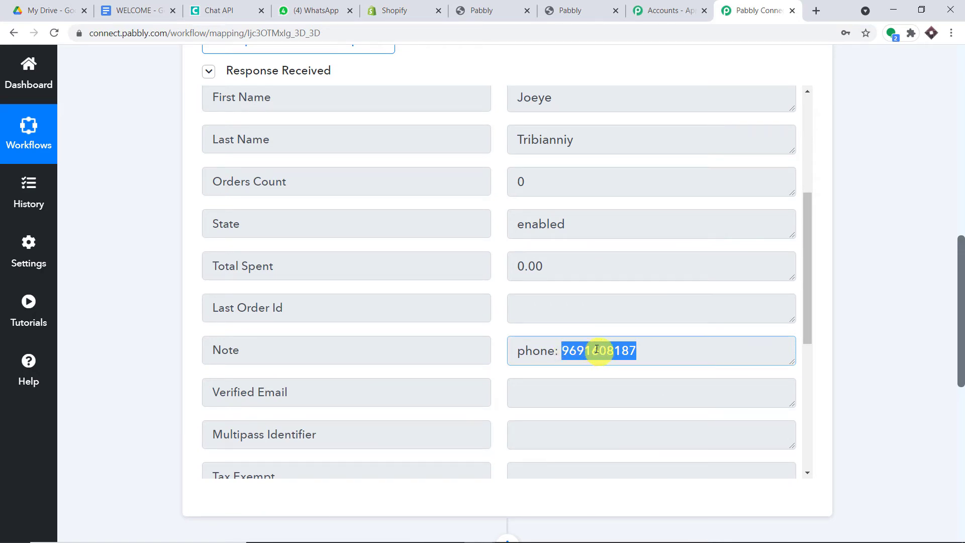
Step: Look at the WELCOME document in Google Docs and locate its file in Google Drive
left_click(134, 10)
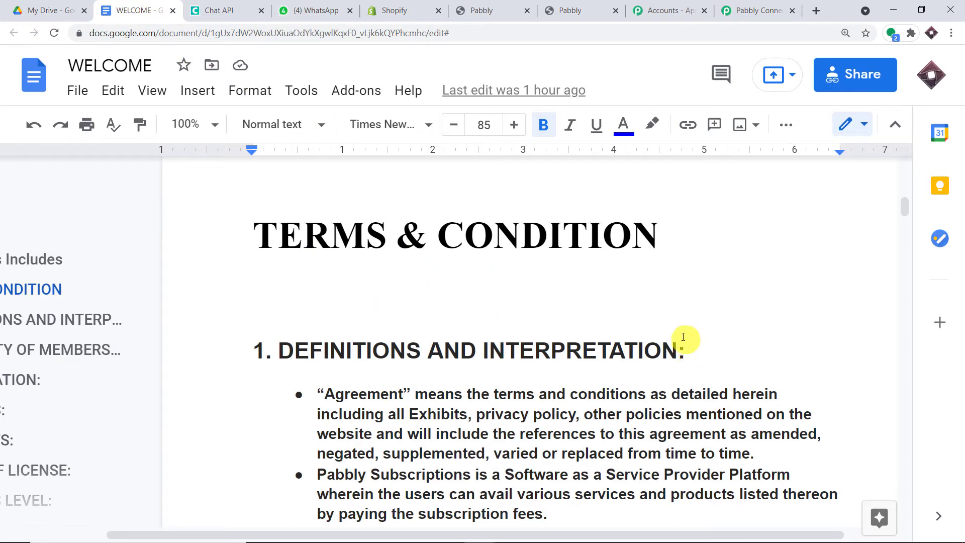
left_click(47, 9)
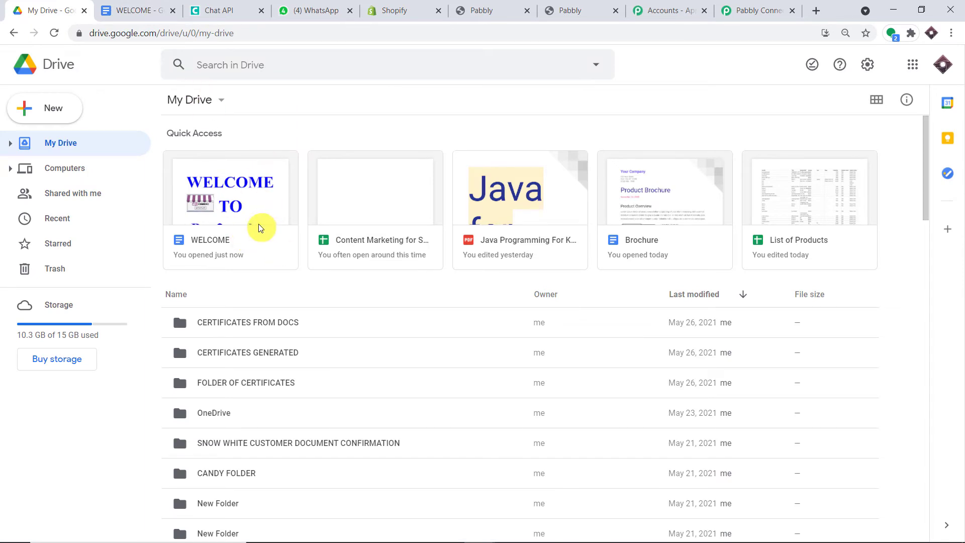
left_click(222, 211)
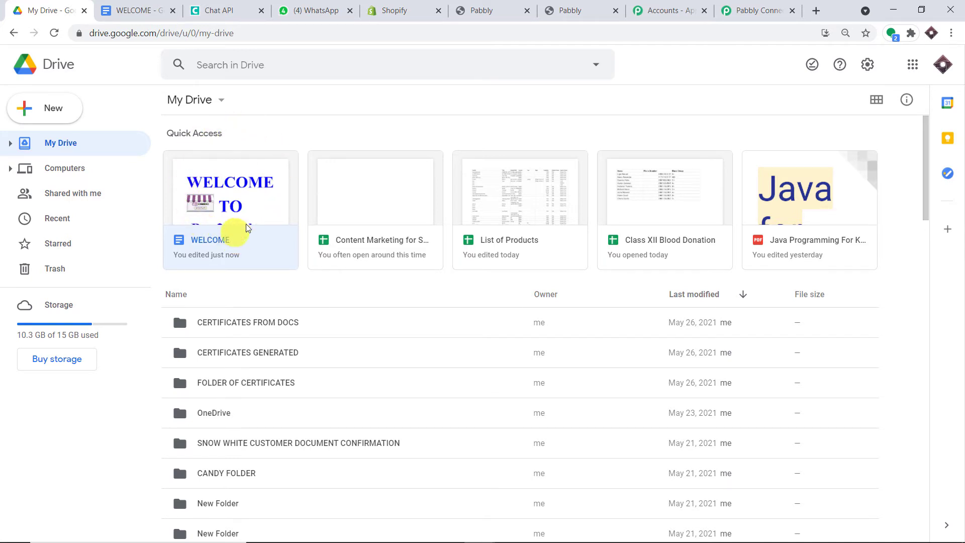
left_click(130, 10)
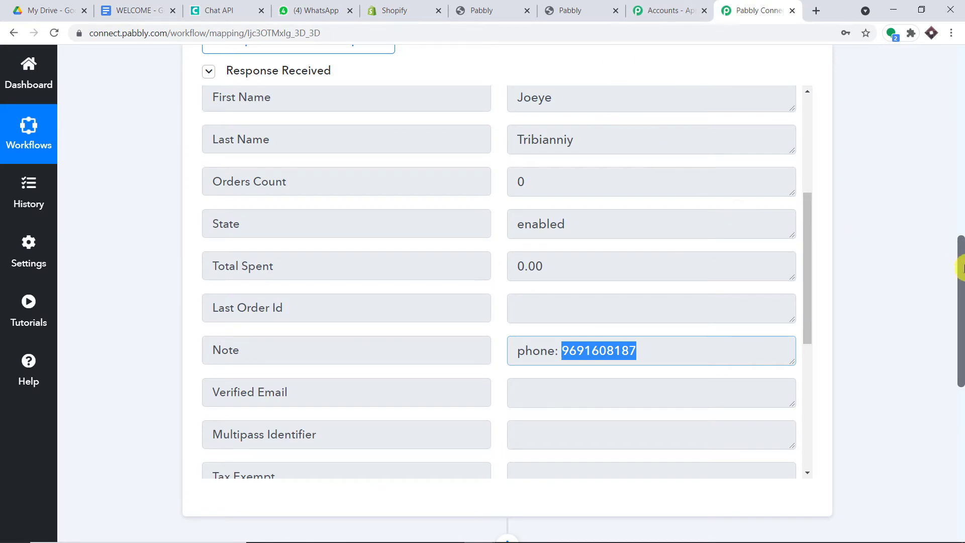
Step: Choose Google Drive as the app for the action step below the Shopify trigger in the Pabbly Connect workflow
left_click_drag(960, 267, 955, 370)
left_click(495, 257)
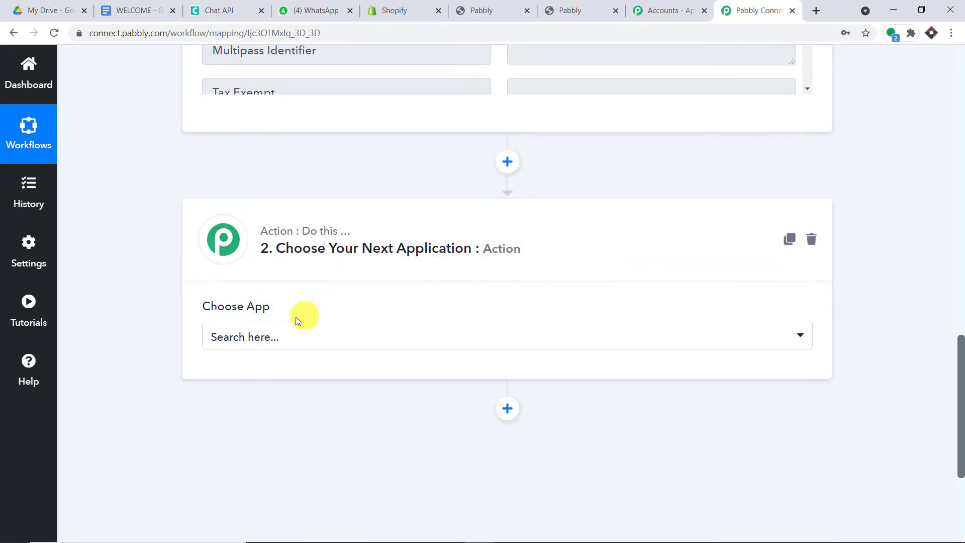
left_click(279, 337)
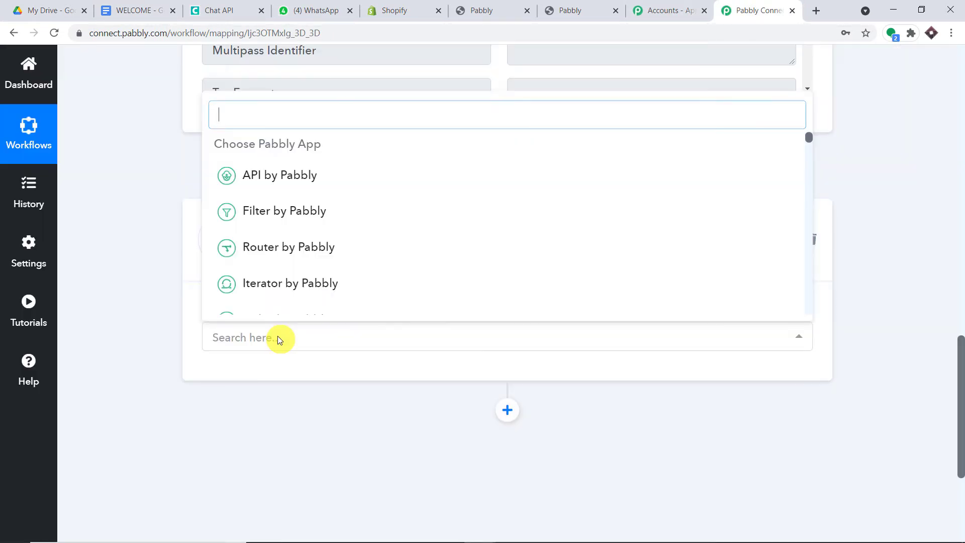
type("googl")
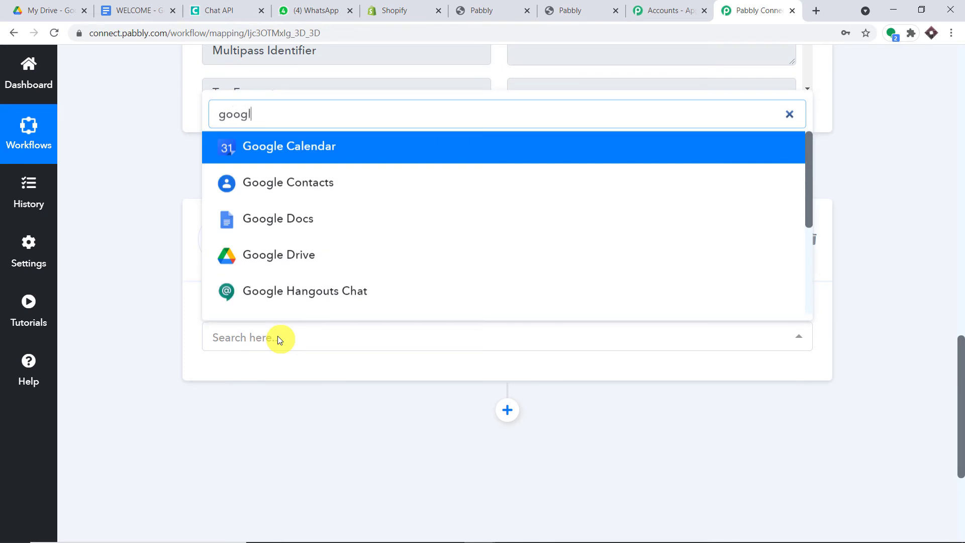
type("e dr")
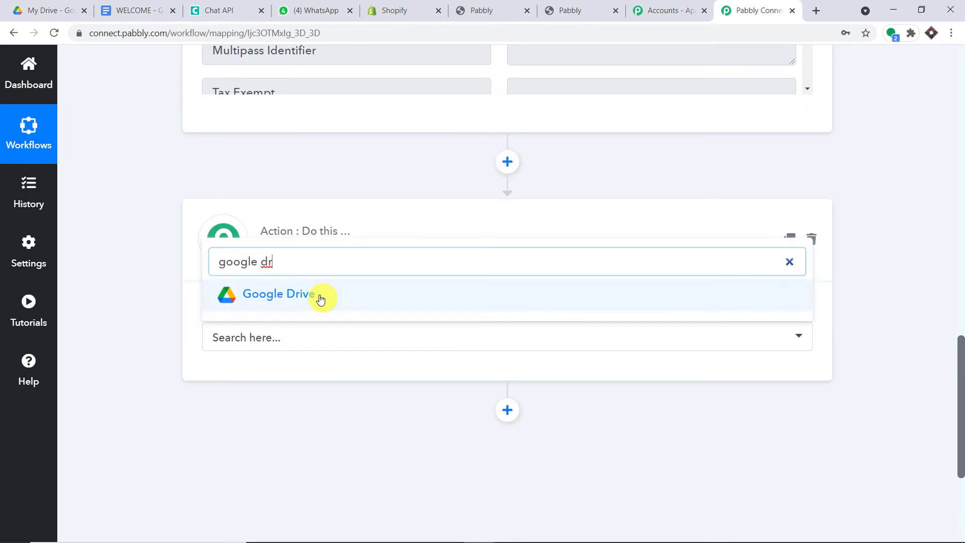
left_click(320, 298)
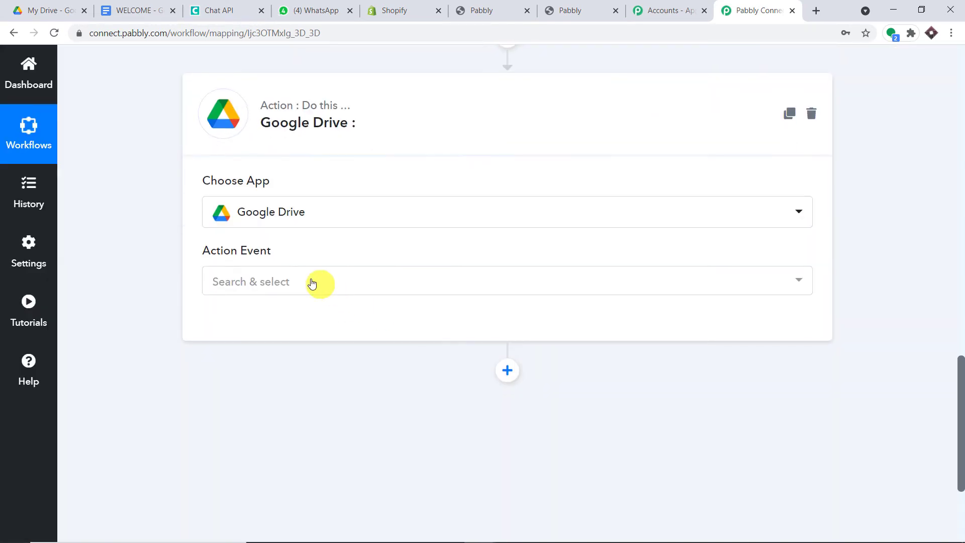
Step: Set the Google Drive action event to Share a File With Anyone
left_click(311, 283)
scroll(345, 370, "down", 5)
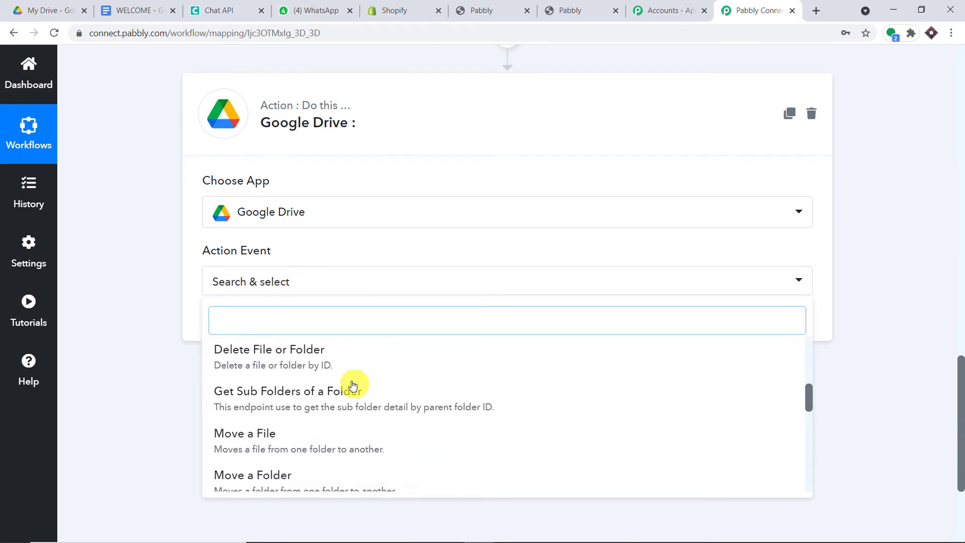
scroll(354, 385, "down", 5)
left_click(340, 423)
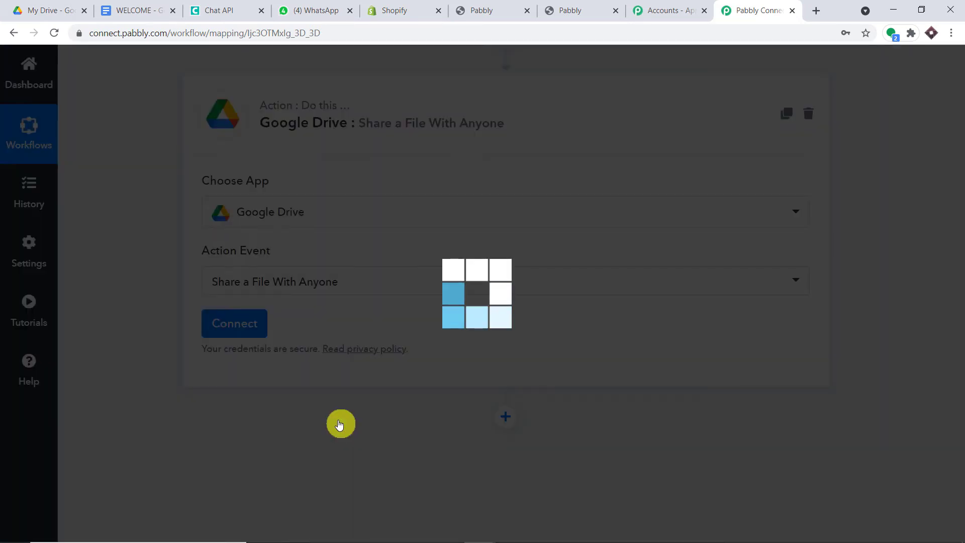
Step: Add a new Google Drive connection by signing in with the Google account that holds the document, and allow Pabbly Connect Drive access
left_click(243, 315)
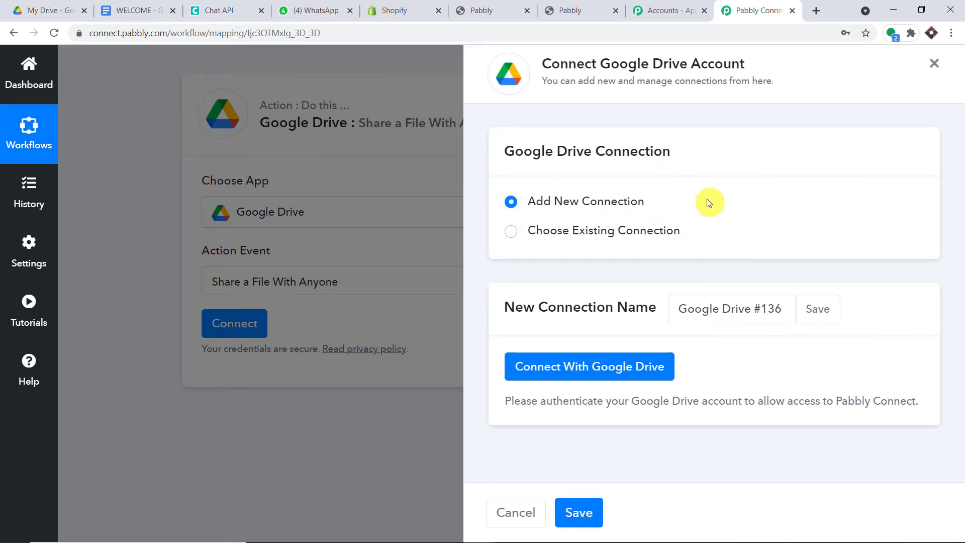
left_click(591, 355)
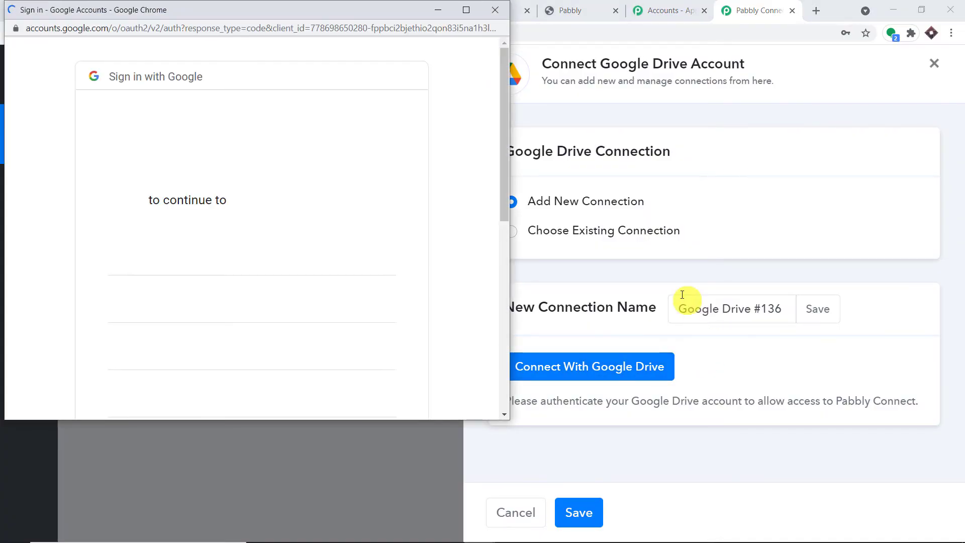
left_click_drag(215, 15, 748, 70)
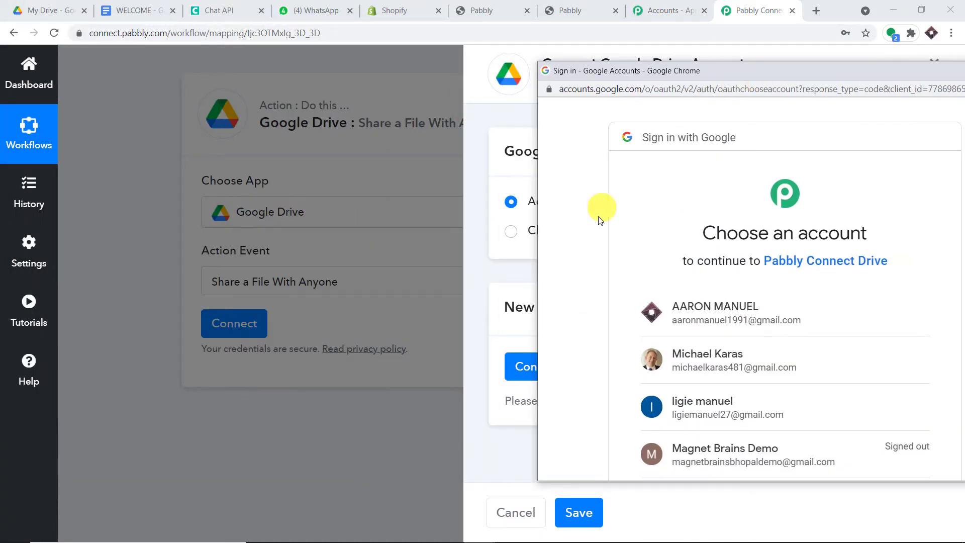
scroll(672, 400, "down", 3)
scroll(672, 401, "up", 2)
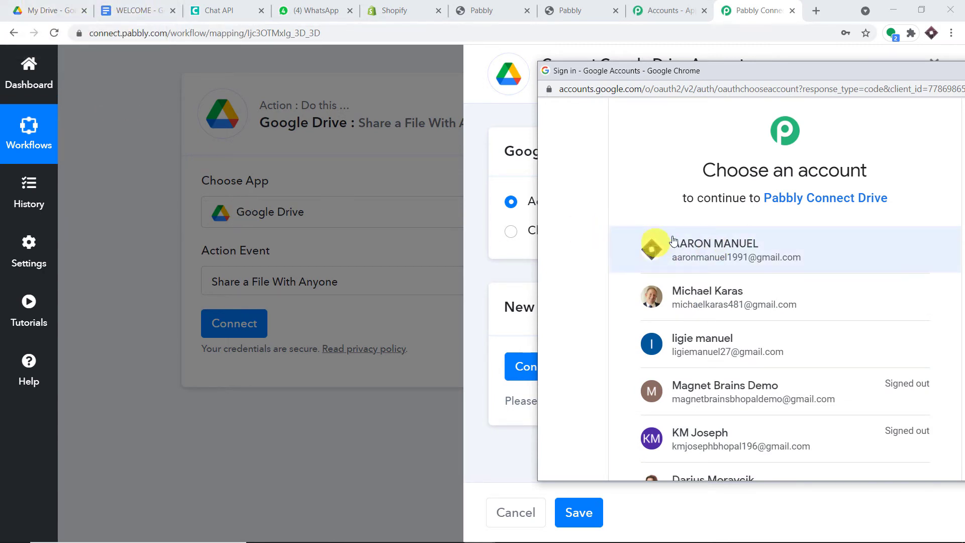
left_click(766, 250)
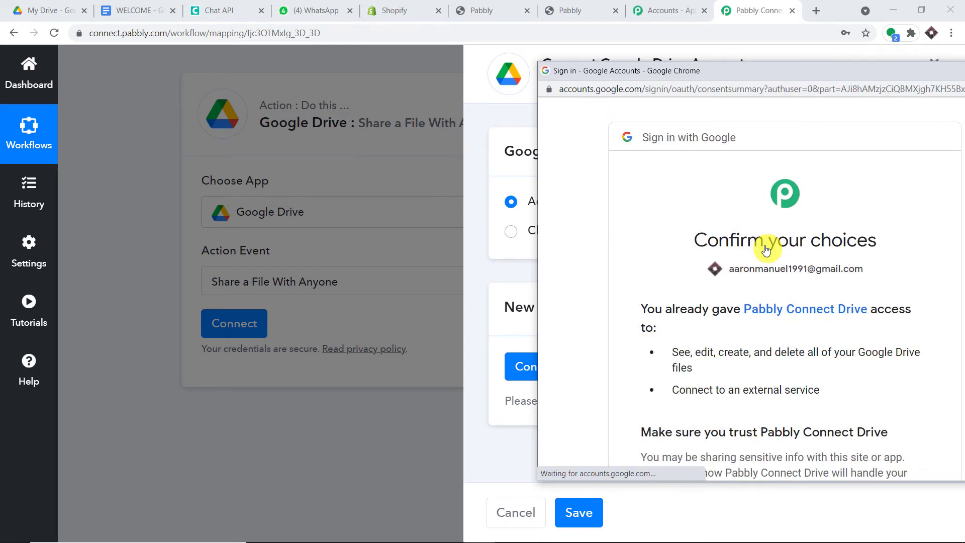
scroll(727, 250, "down", 4)
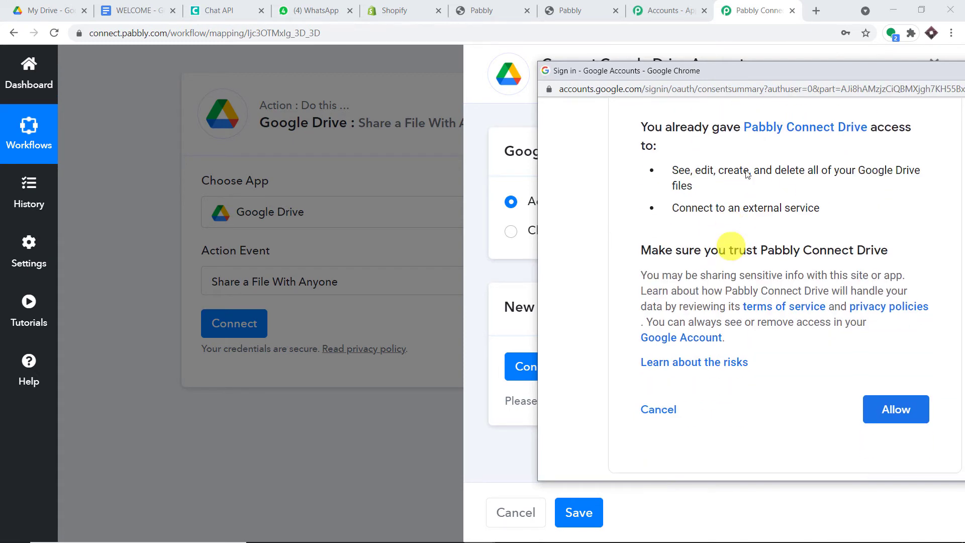
left_click(905, 414)
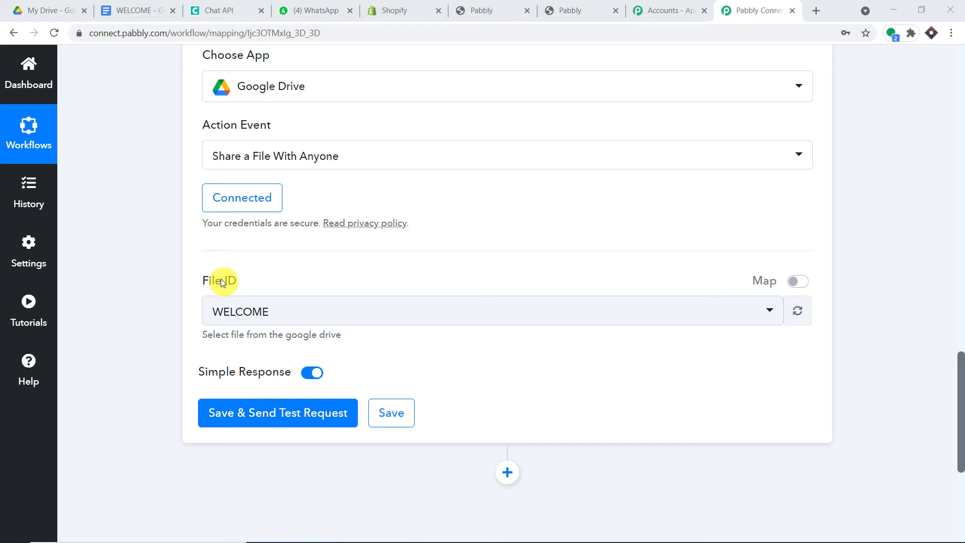
Step: Choose the WELCOME document from the Drive file list as the File ID to share
scroll(312, 261, "down", 1)
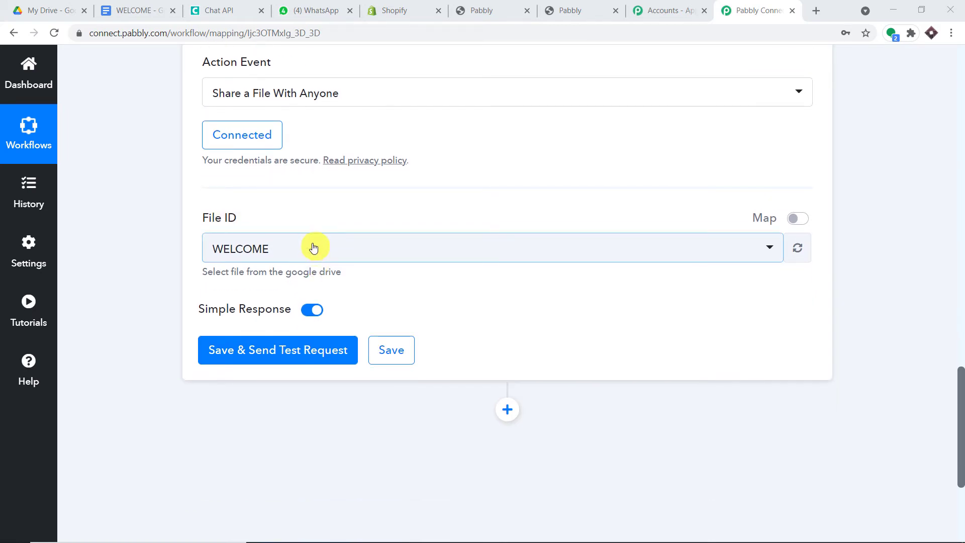
left_click(318, 251)
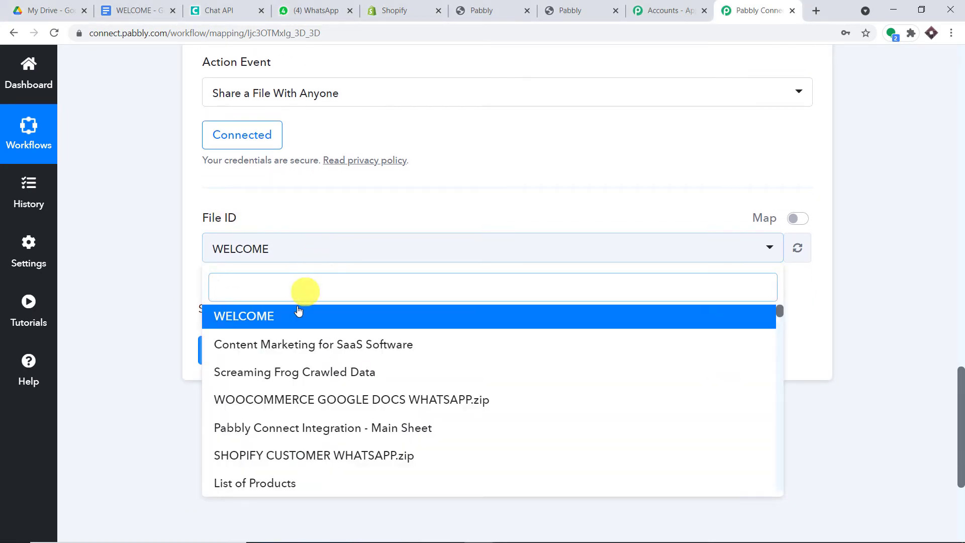
scroll(416, 373, "down", 10)
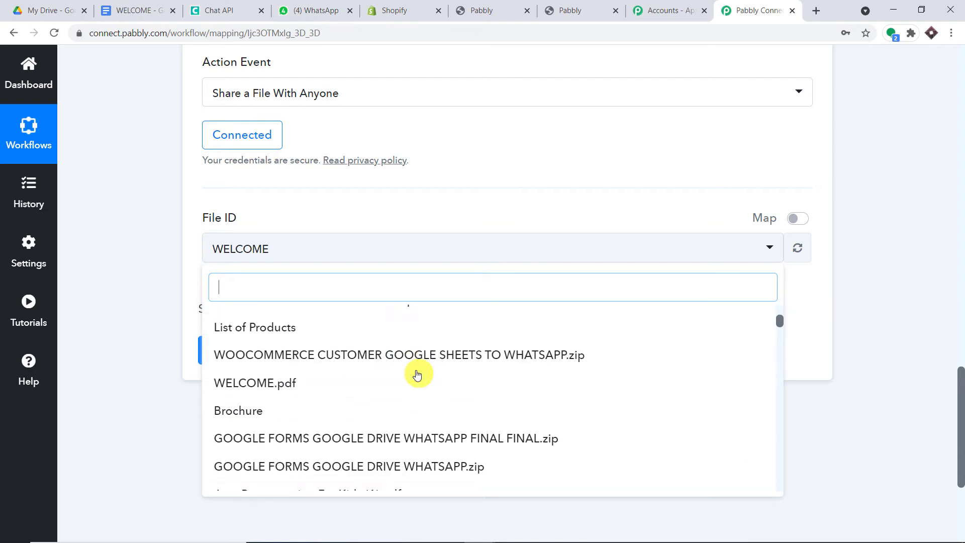
scroll(417, 375, "down", 15)
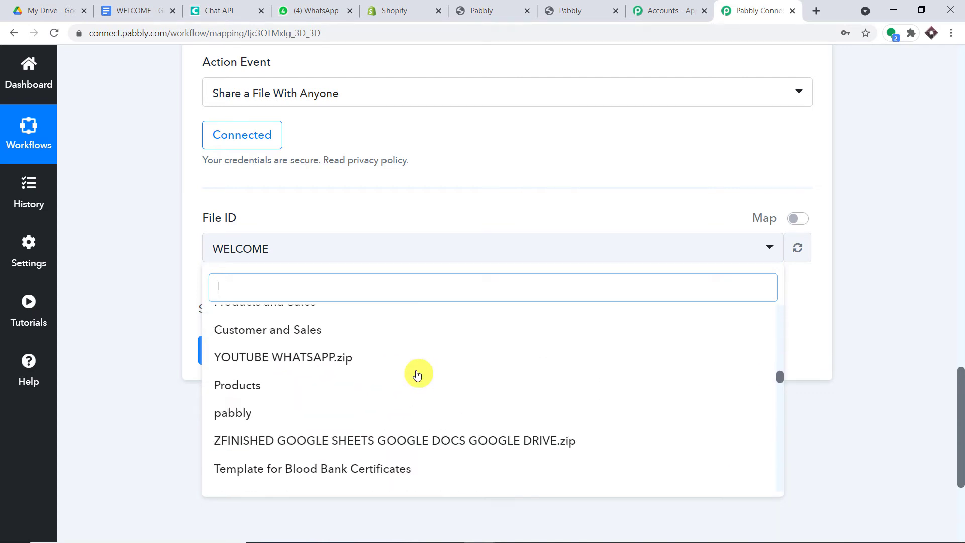
scroll(418, 374, "down", 6)
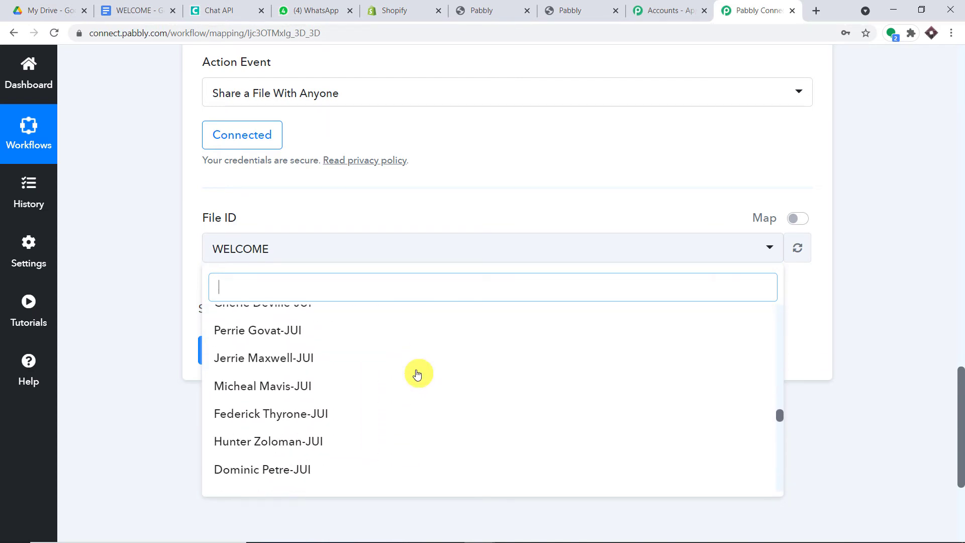
scroll(413, 371, "down", 6)
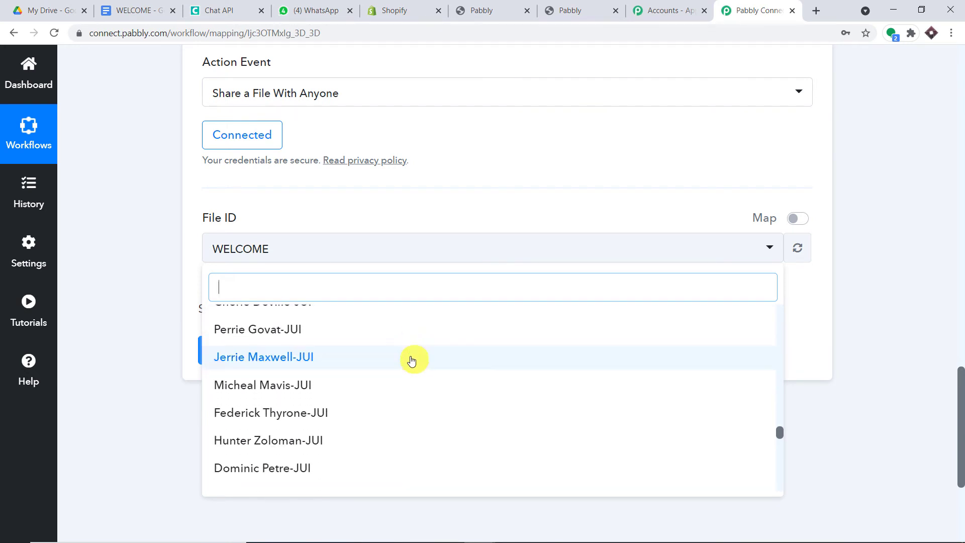
scroll(402, 350, "down", 7)
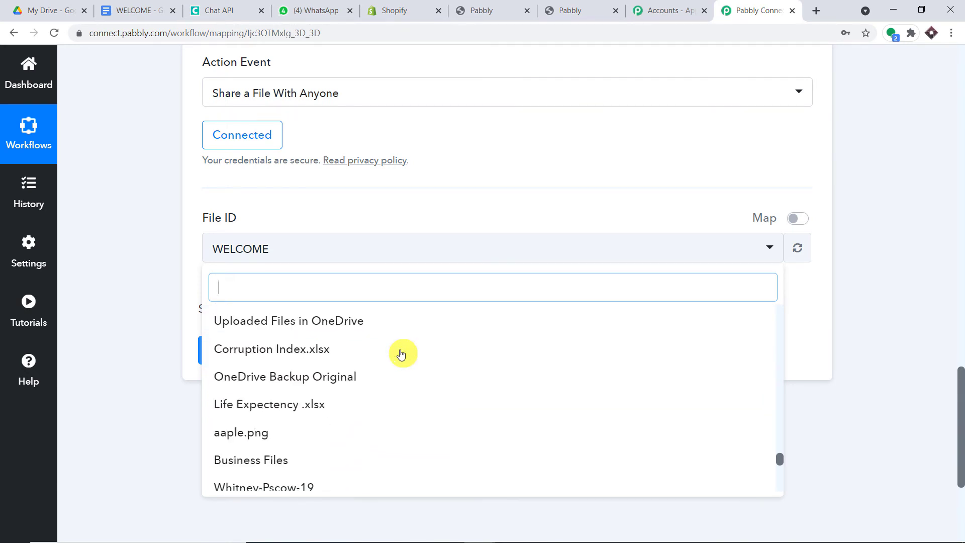
scroll(402, 354, "down", 3)
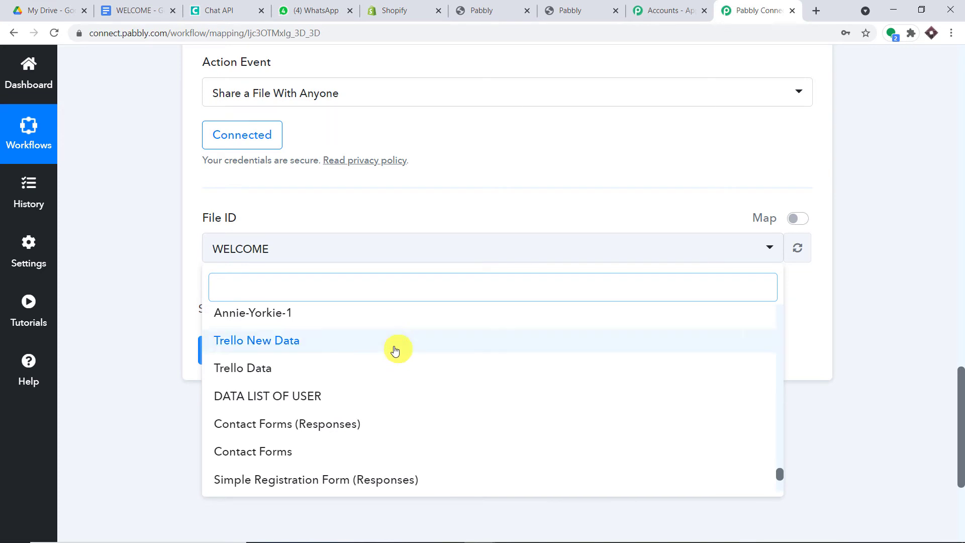
scroll(395, 348, "up", 10)
scroll(395, 347, "up", 15)
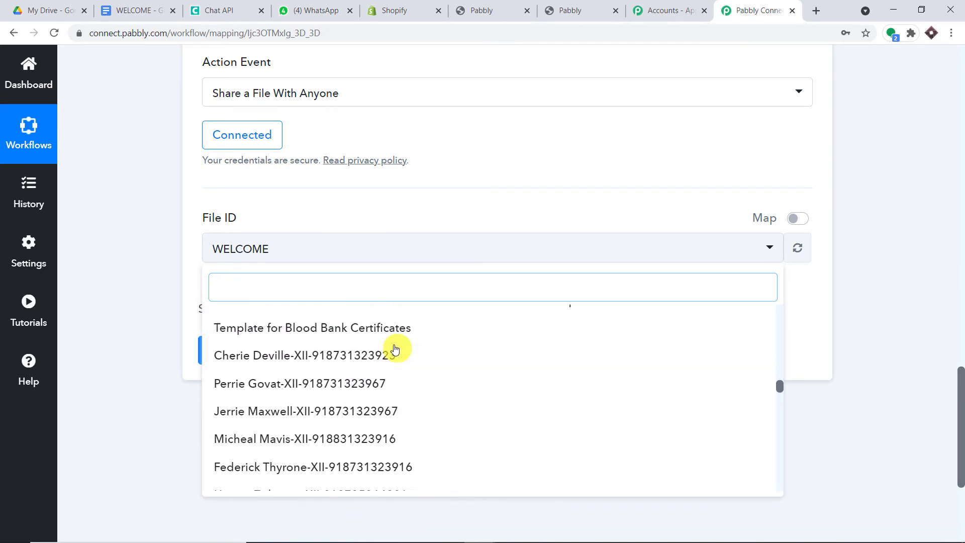
scroll(391, 357, "up", 5)
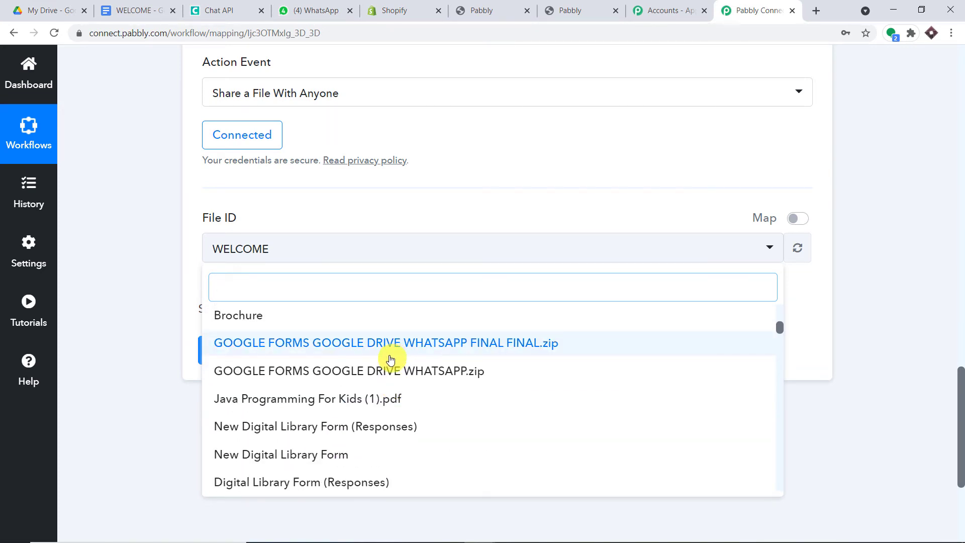
scroll(390, 359, "up", 10)
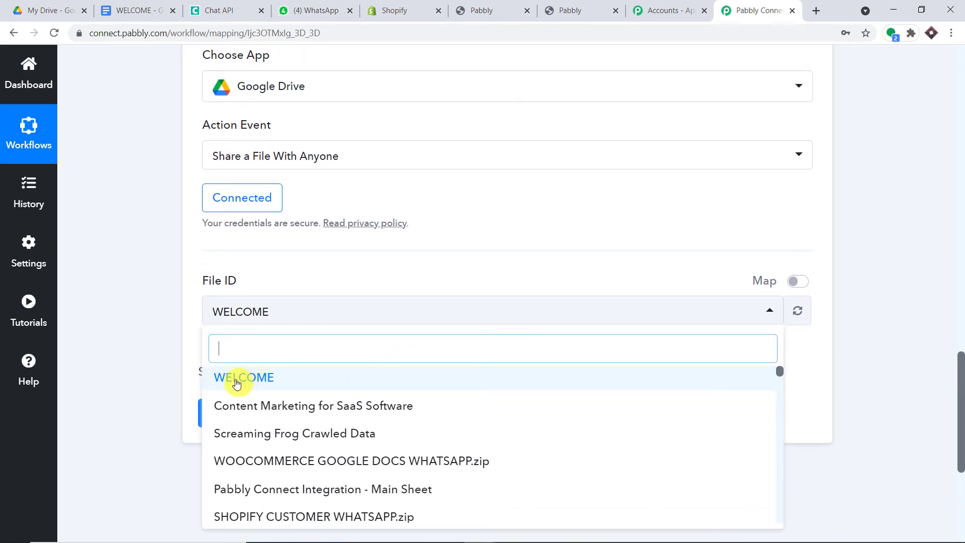
left_click(237, 380)
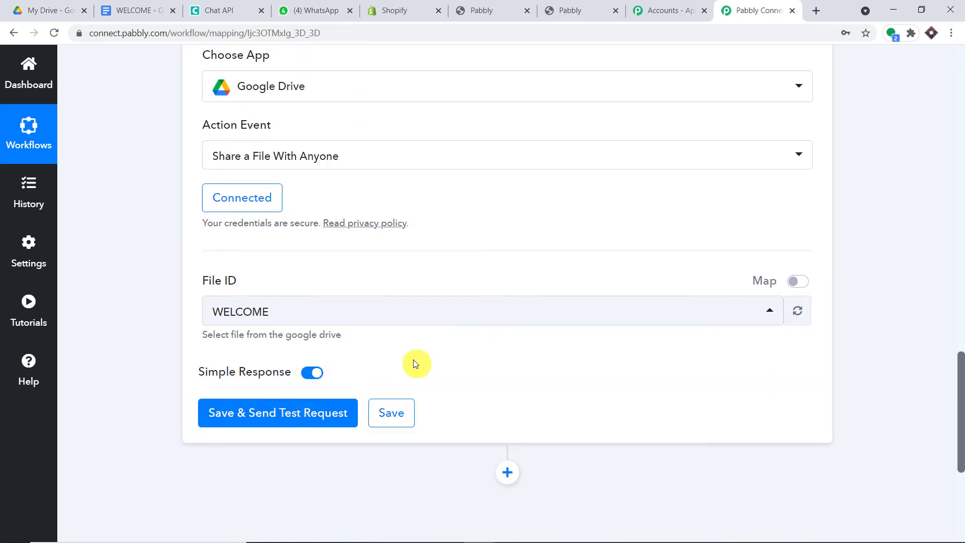
Step: Save the Google Drive action and send a test request
scroll(385, 234, "down", 2)
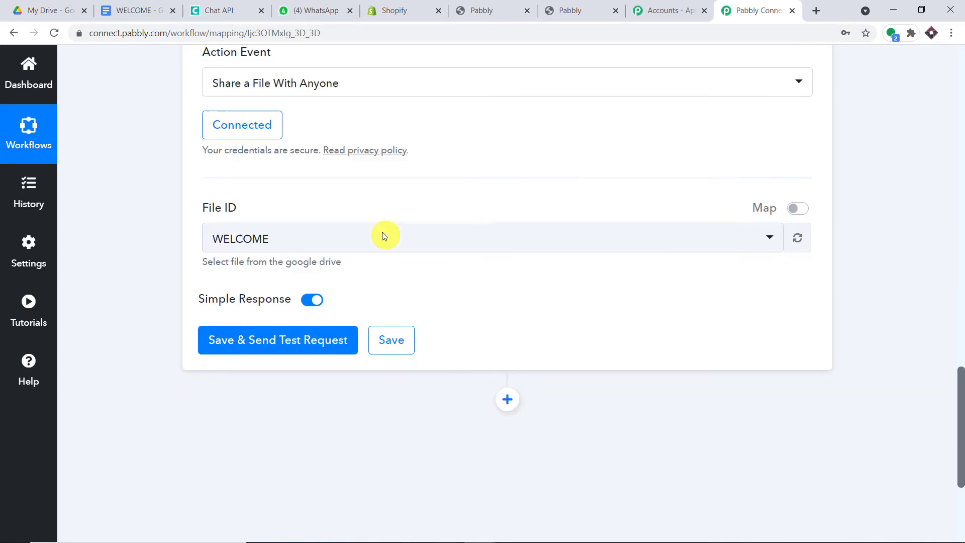
scroll(384, 235, "down", 1)
left_click(252, 291)
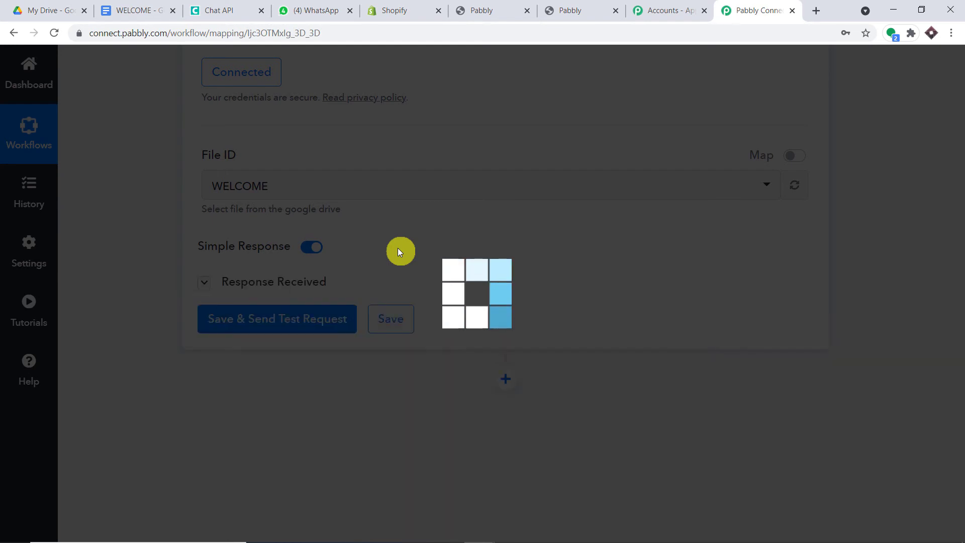
Step: Examine the test response for the sharing permission and the export links offered in html, pdf, epub, zip and Word formats
scroll(961, 347, "down", 4)
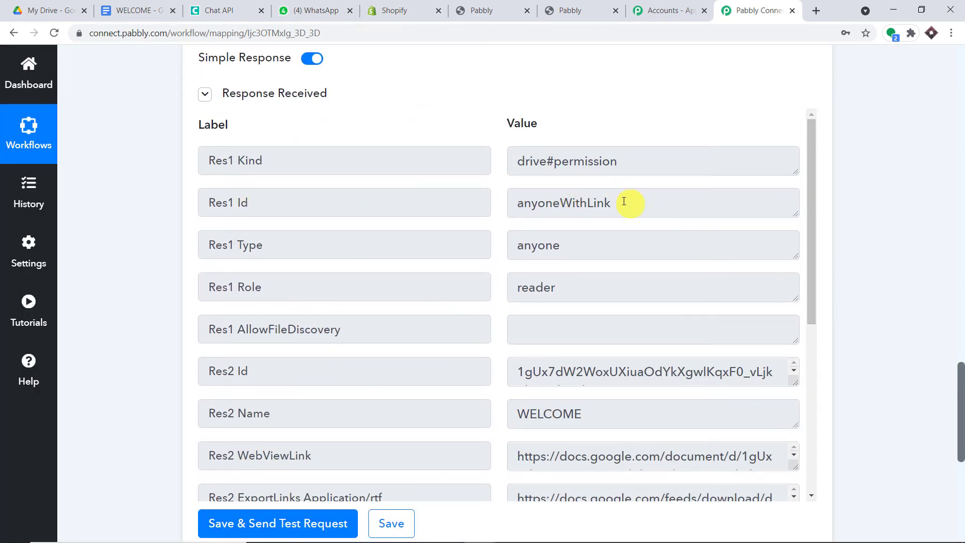
left_click_drag(624, 201, 496, 204)
scroll(678, 297, "down", 5)
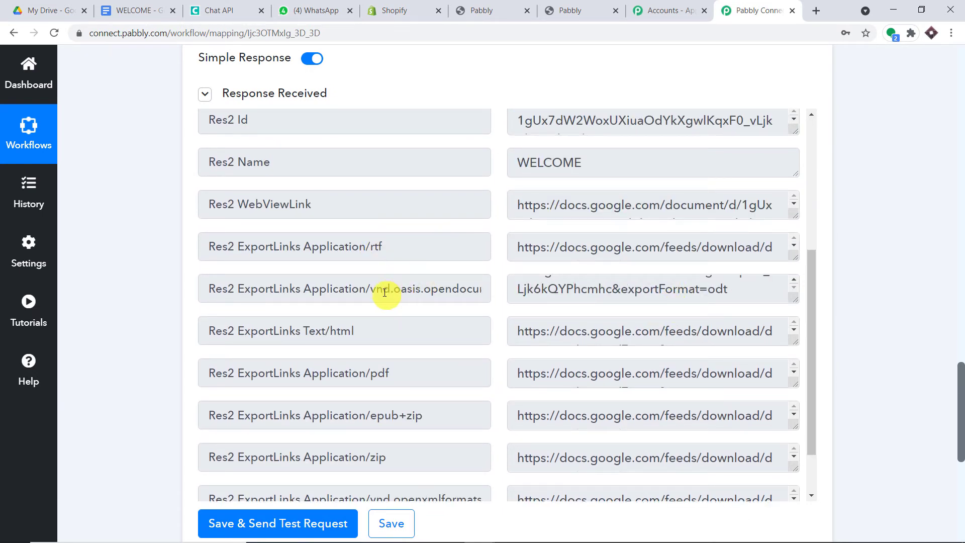
scroll(356, 296, "down", 2)
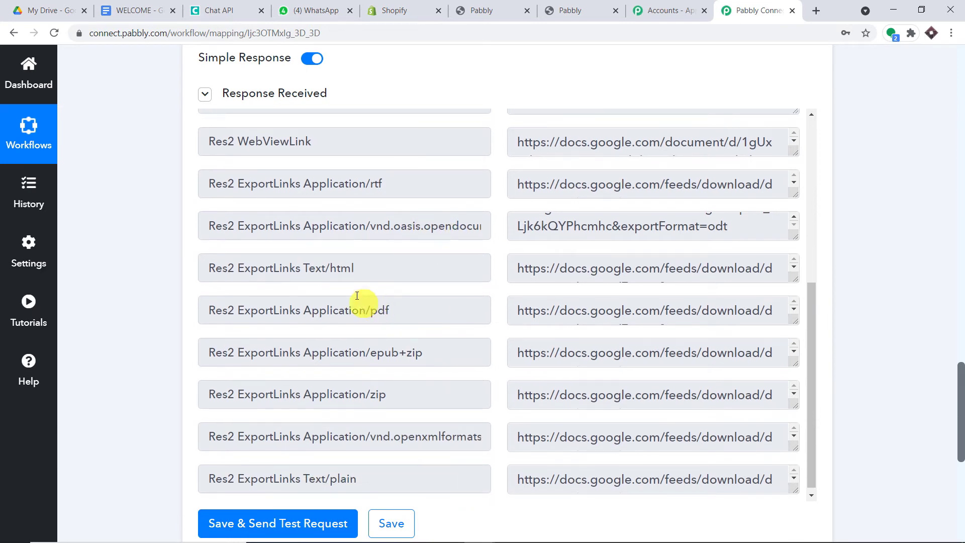
left_click_drag(367, 272, 332, 268)
left_click_drag(427, 304, 330, 312)
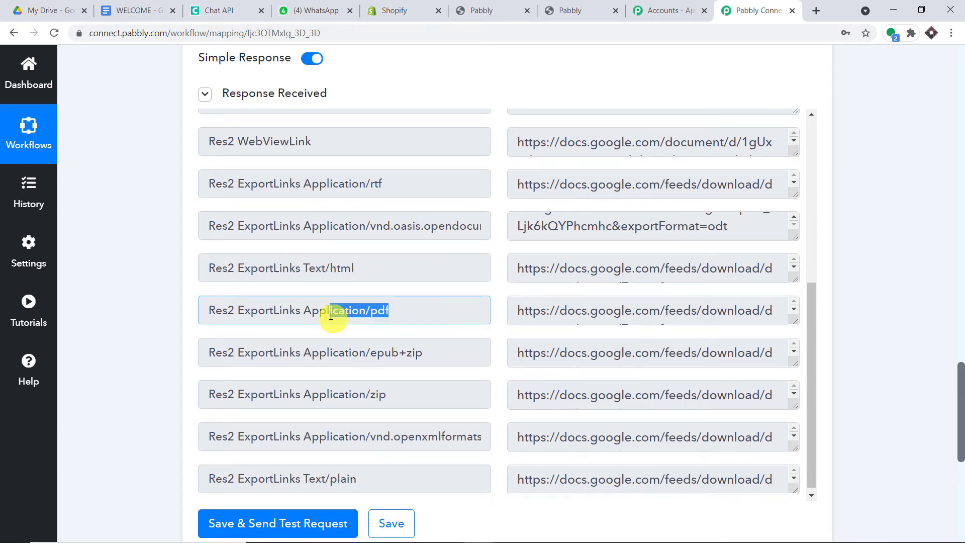
left_click_drag(370, 353, 426, 354)
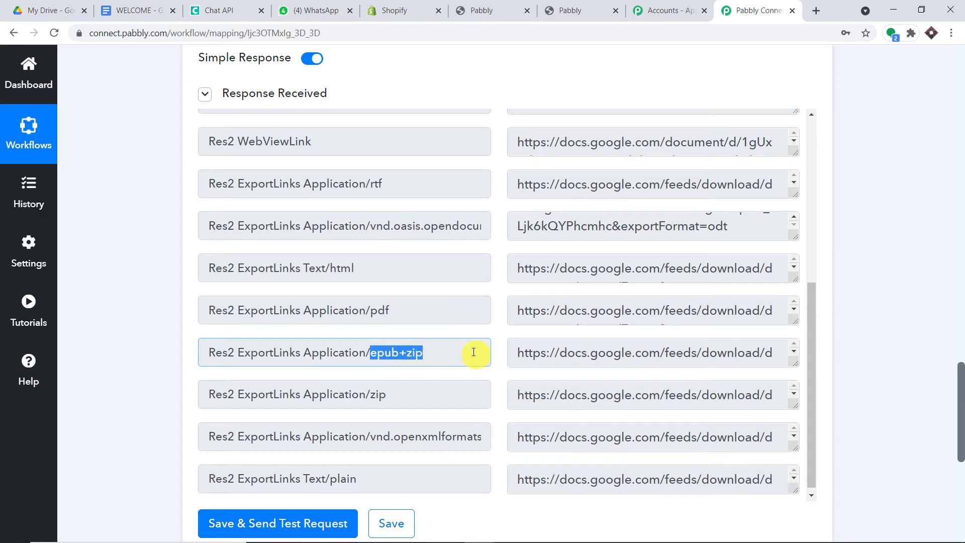
left_click_drag(397, 388, 334, 395)
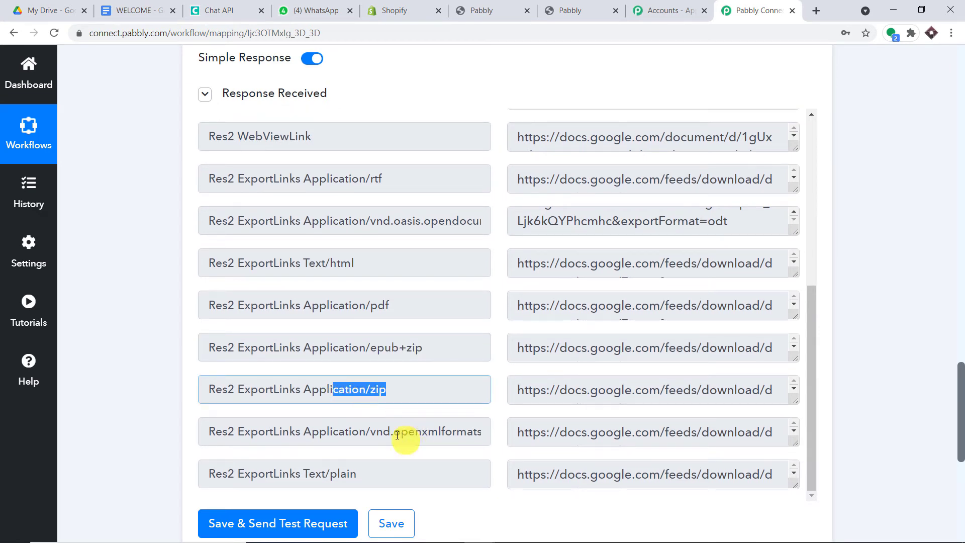
left_click_drag(397, 435, 488, 433)
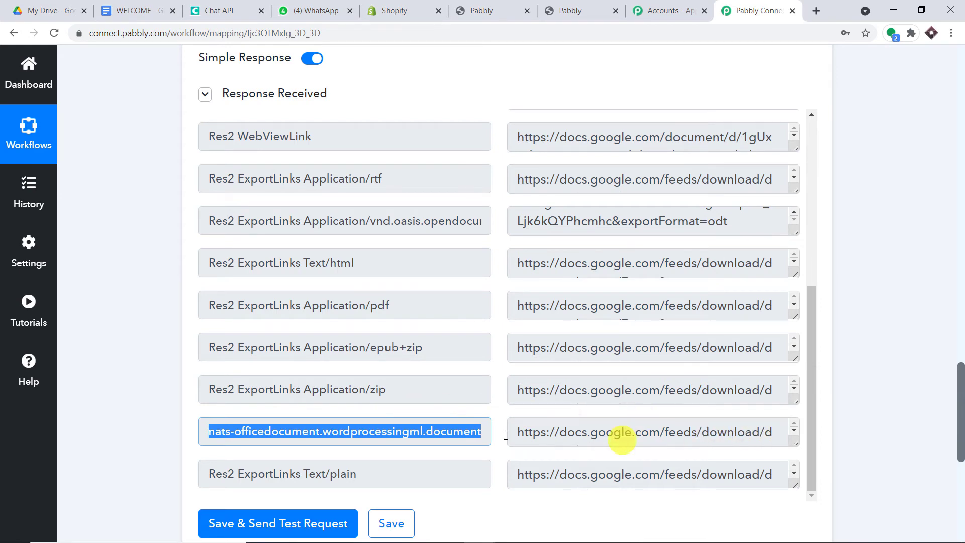
left_click(380, 437)
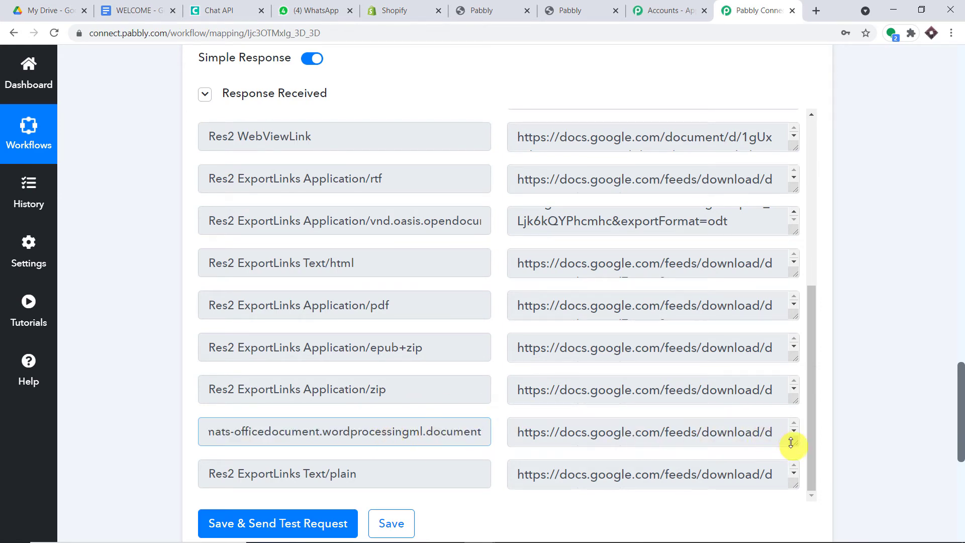
Step: Enlarge the value field of the Word document export link and examine the full docx link alongside the other export links
left_click_drag(791, 443, 805, 472)
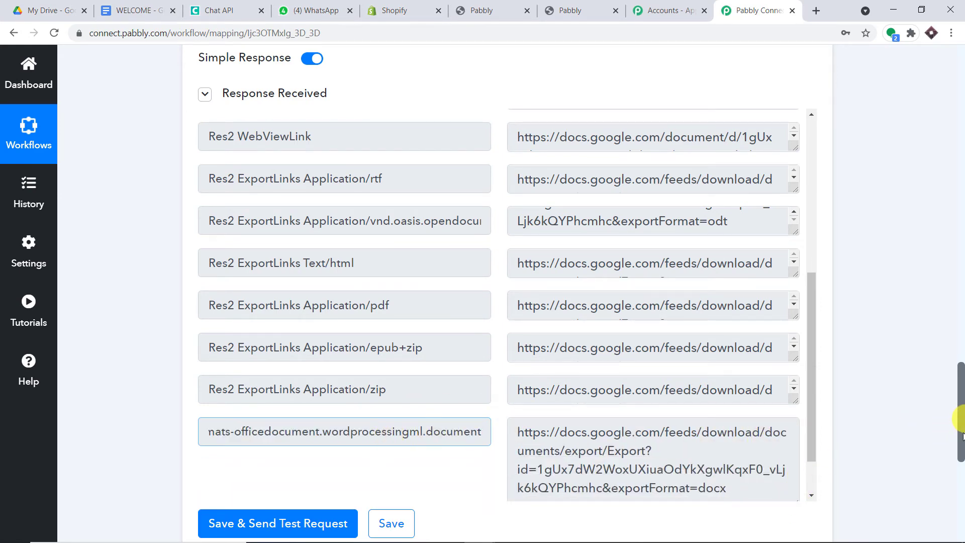
scroll(962, 431, "down", 3)
left_click_drag(739, 329, 500, 249)
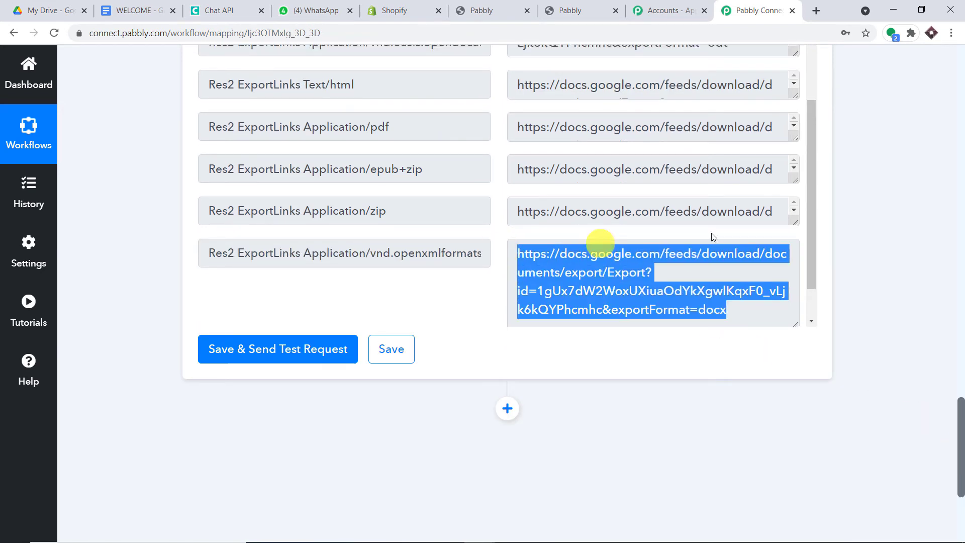
scroll(724, 239, "down", 1)
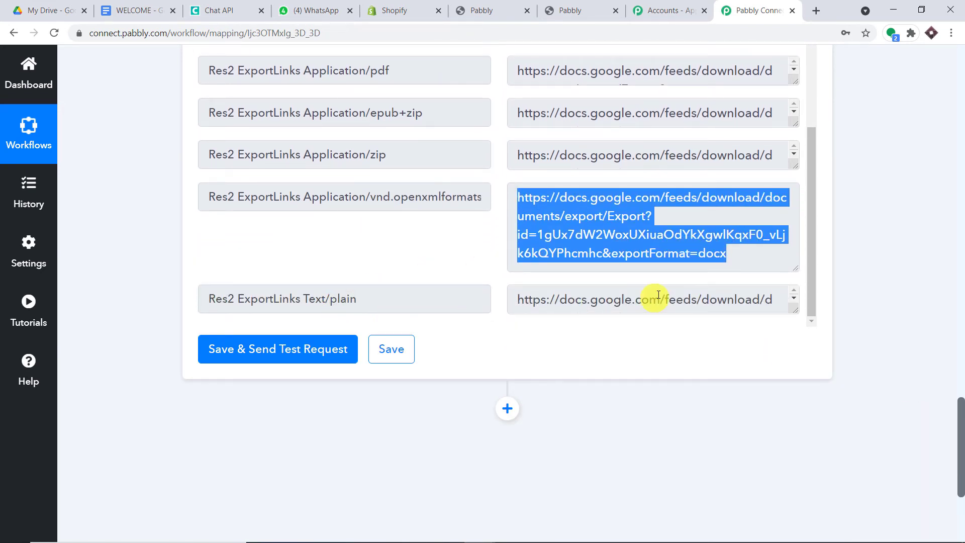
scroll(440, 169, "up", 4)
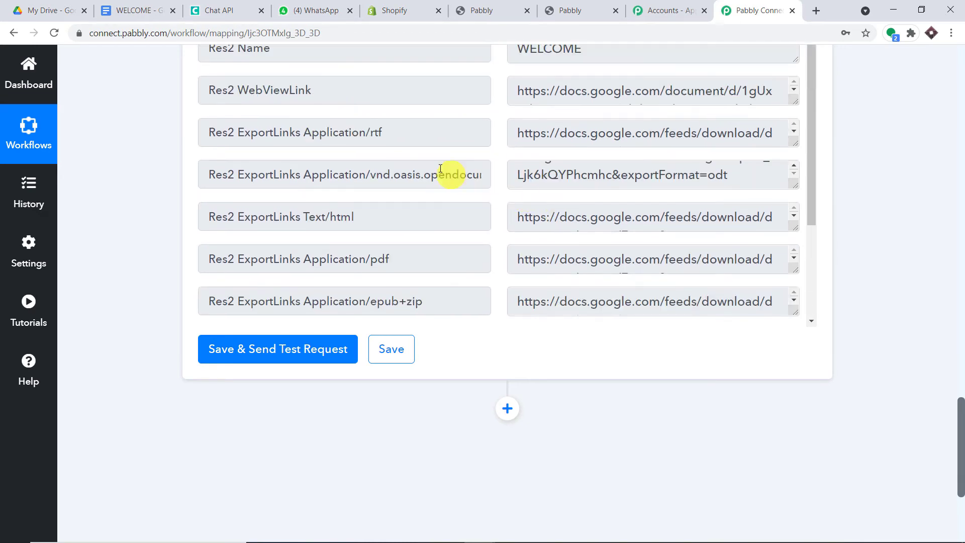
scroll(444, 194, "down", 4)
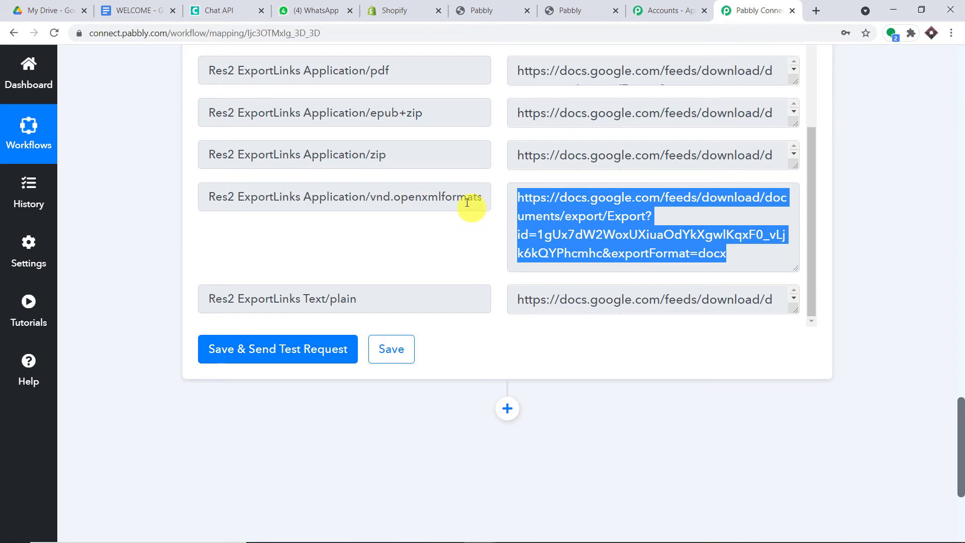
scroll(441, 189, "up", 1)
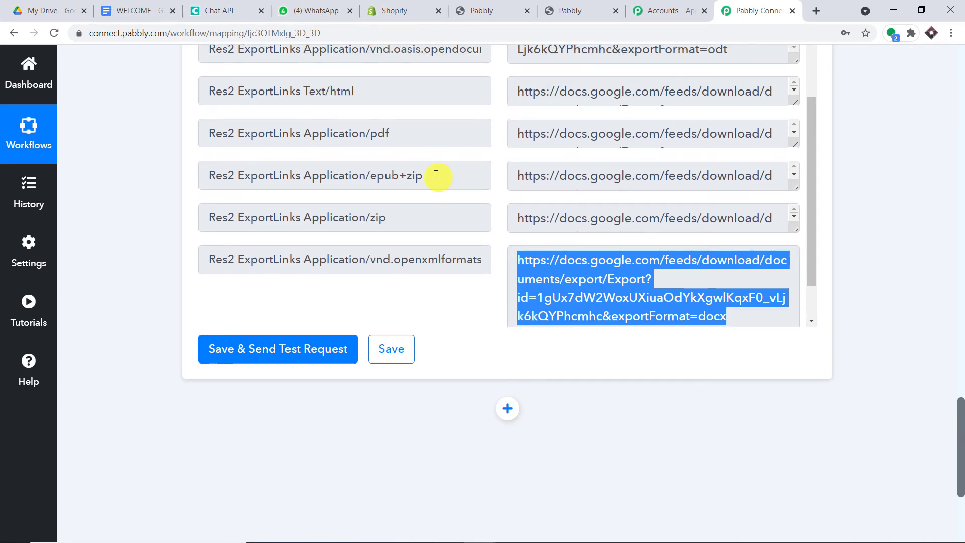
scroll(436, 276, "down", 1)
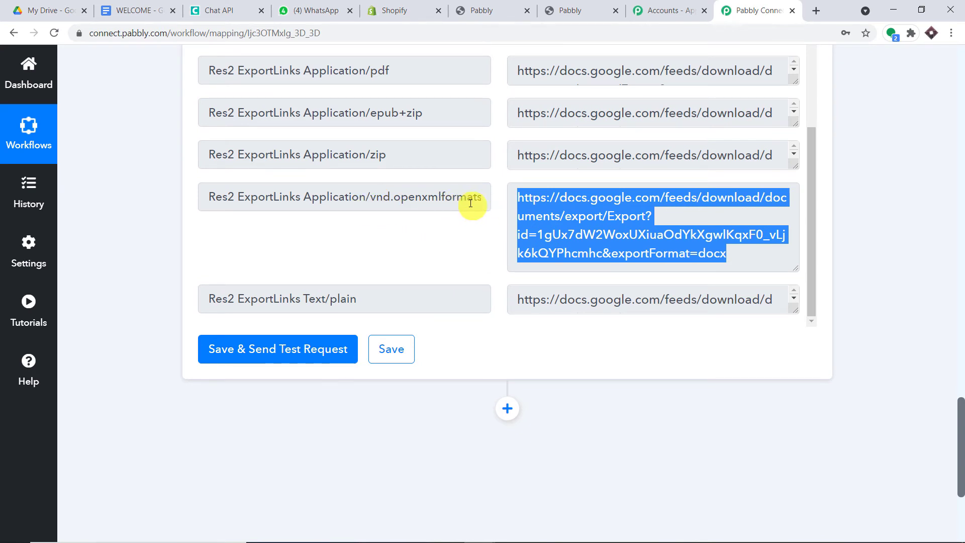
left_click(576, 235)
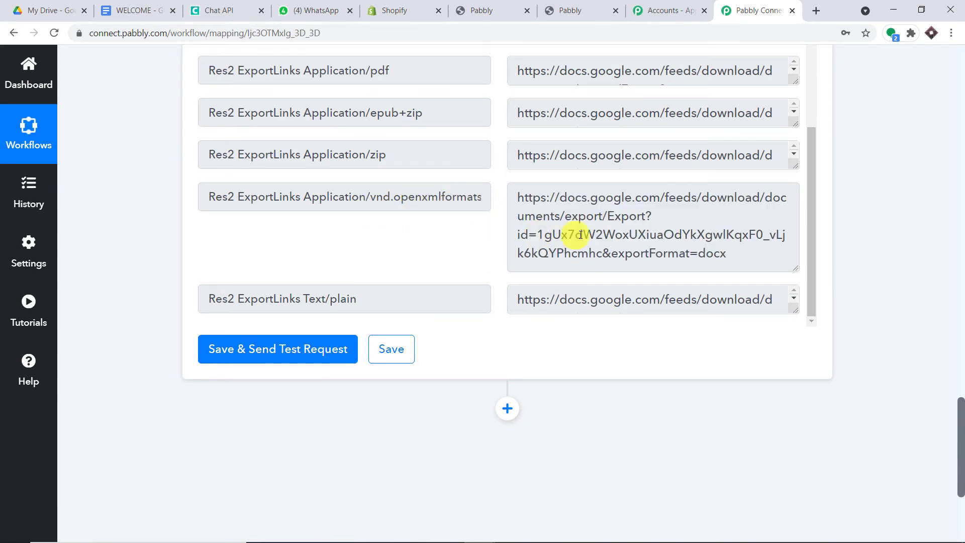
Step: Add another action step below the Google Drive action and choose Chat API as its app
scroll(593, 241, "down", 1)
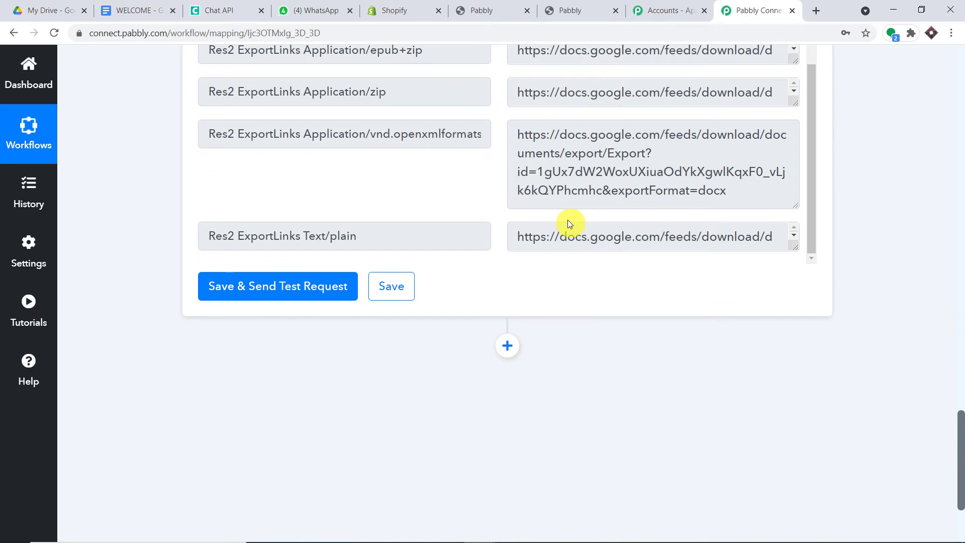
scroll(568, 222, "down", 1)
left_click_drag(961, 422, 960, 452)
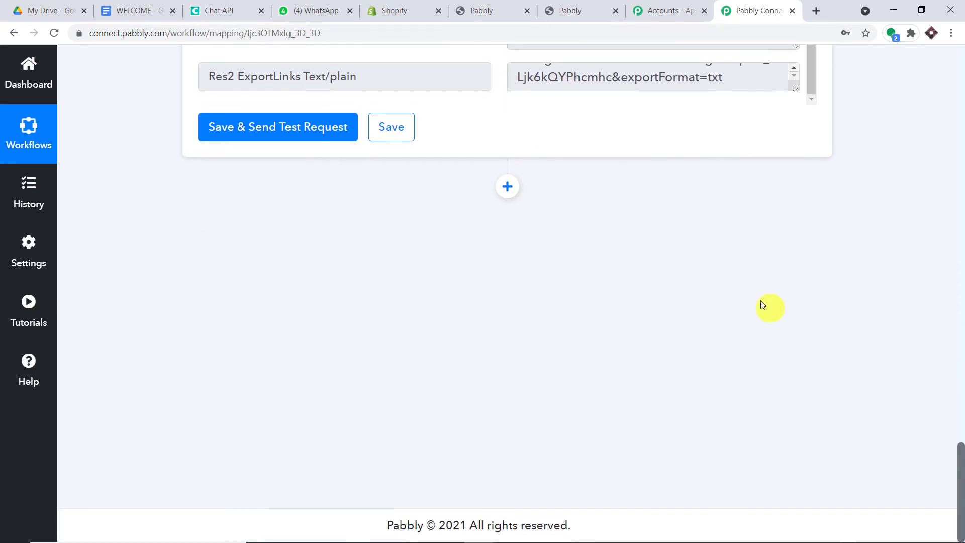
left_click(509, 188)
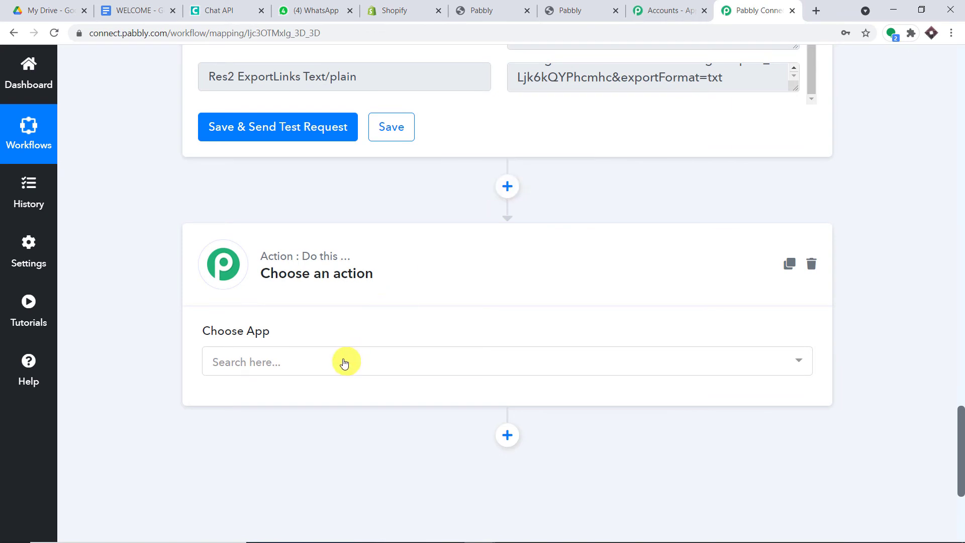
left_click(344, 363)
type("cha")
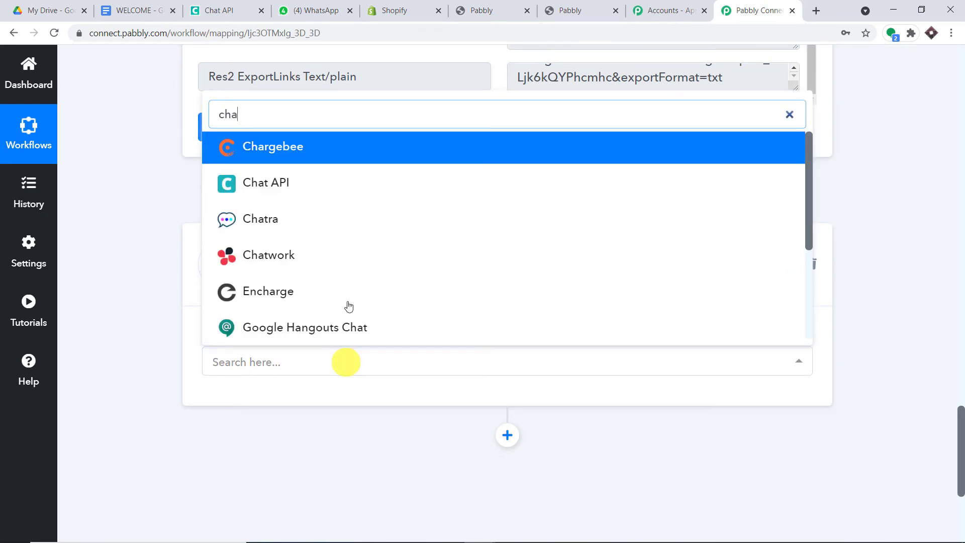
left_click(352, 195)
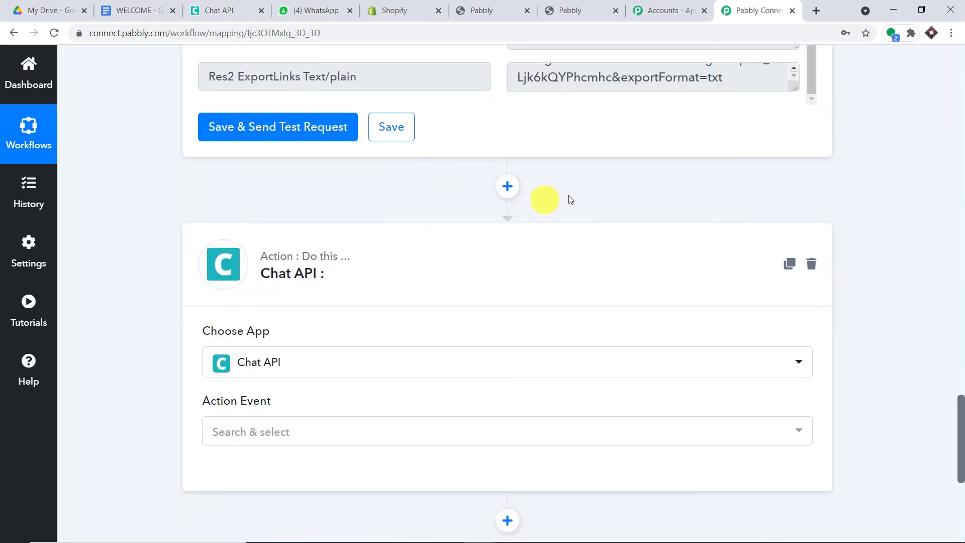
Step: Set the Chat API action event to Send Link and start adding a new Chat API connection
scroll(417, 267, "down", 1)
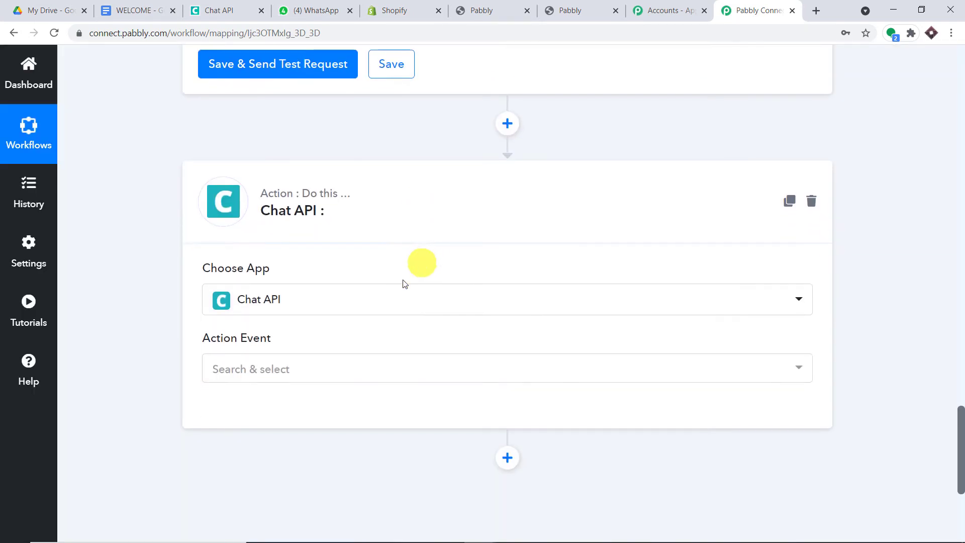
left_click(353, 376)
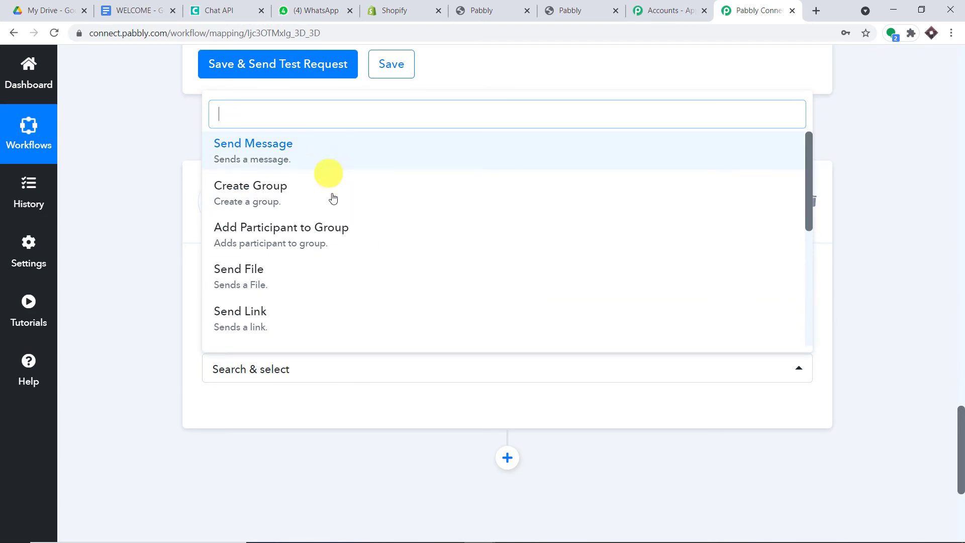
scroll(346, 233, "down", 1)
left_click(348, 256)
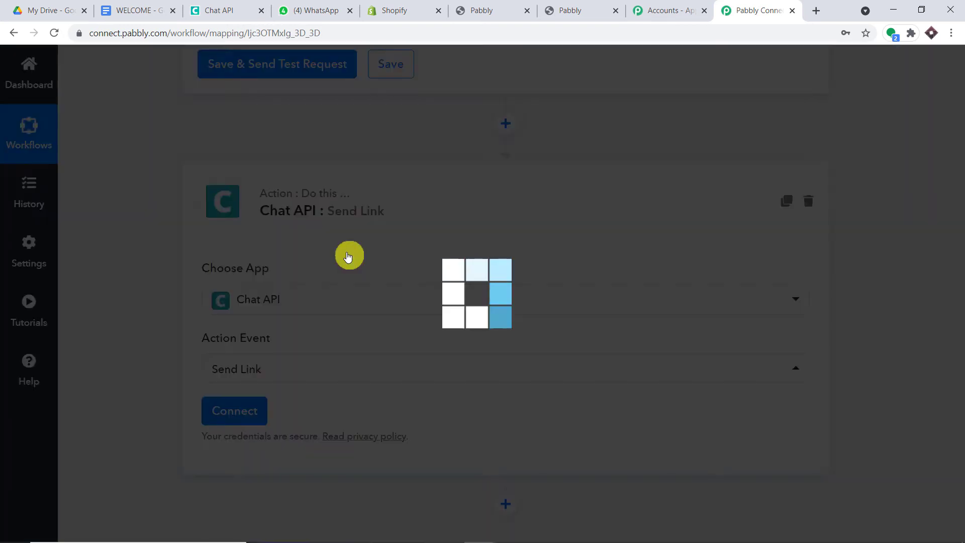
left_click(258, 414)
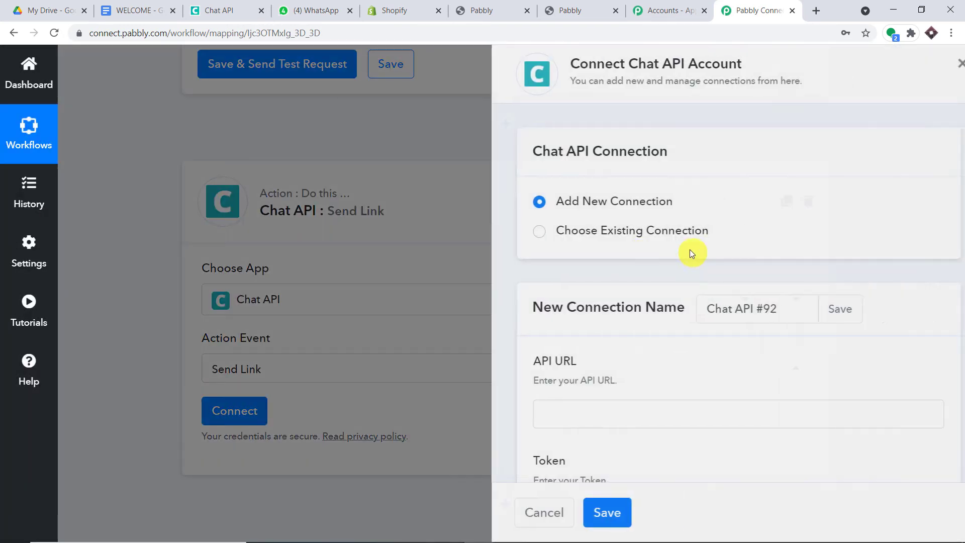
scroll(689, 249, "down", 2)
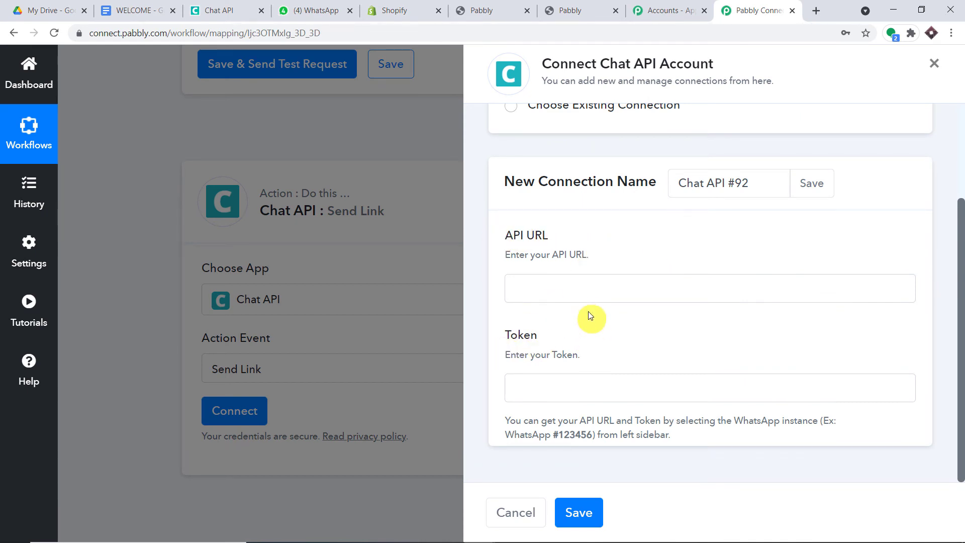
Step: Copy the API URL from the Chat API instance page into the new connection's API URL field in Pabbly Connect
left_click(224, 6)
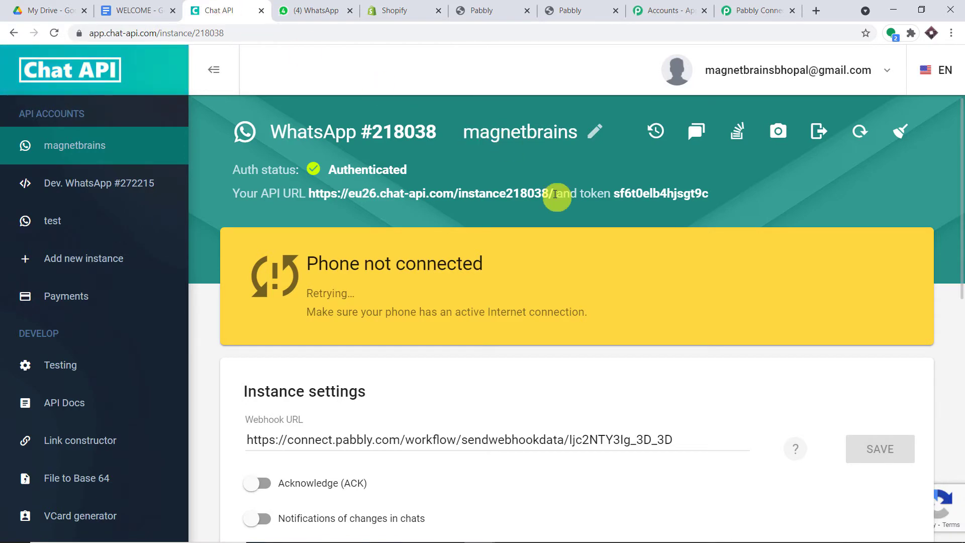
left_click_drag(555, 196, 324, 198)
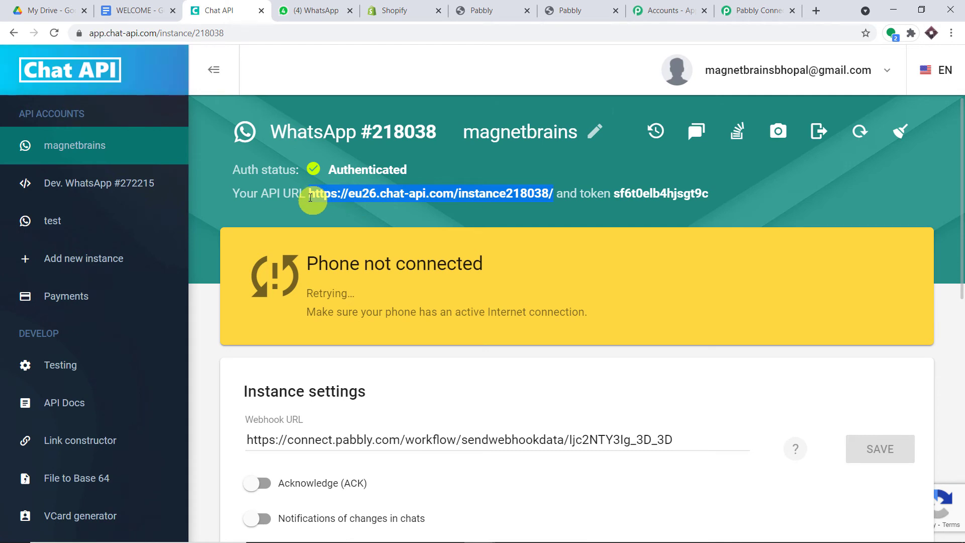
right_click(323, 196)
left_click(342, 202)
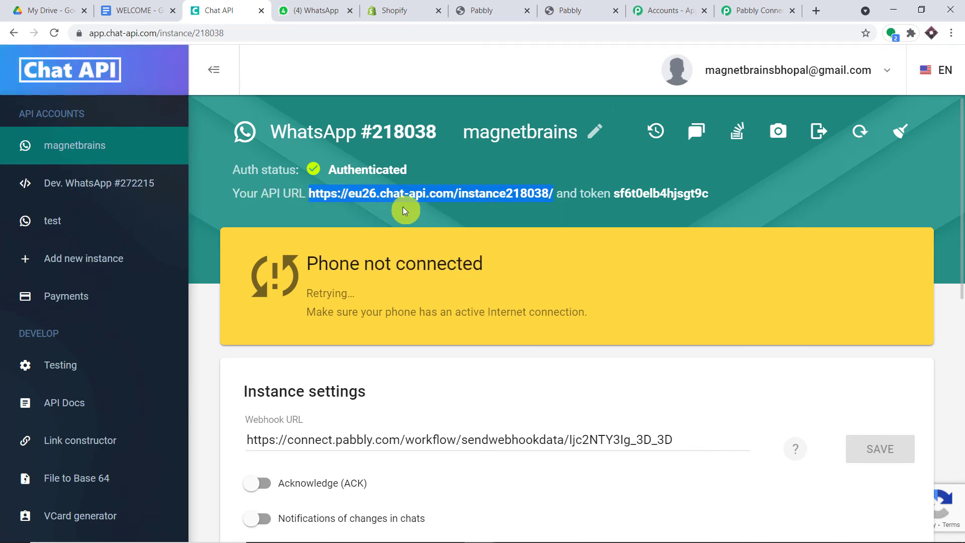
left_click(784, 9)
left_click(562, 284)
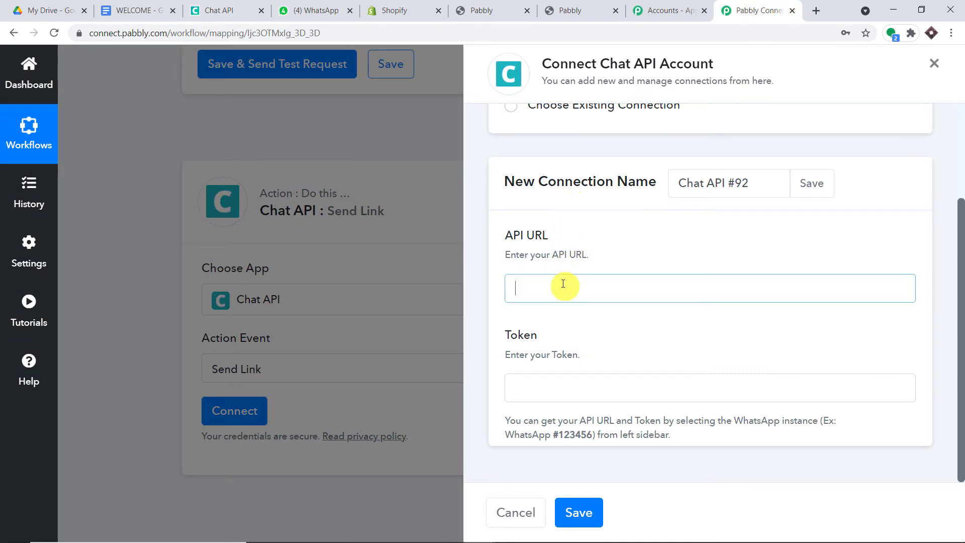
key("ctrl+v")
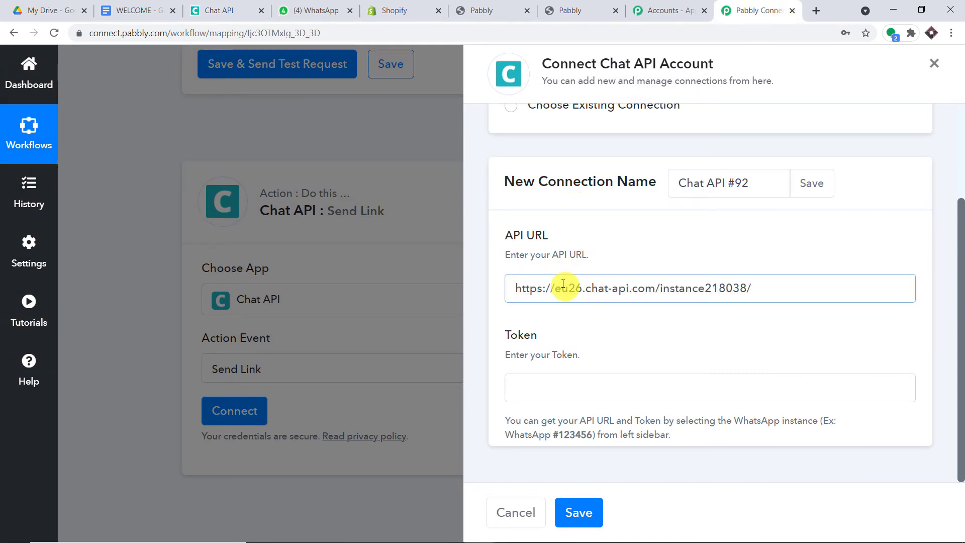
Step: Copy the token from the Chat API instance page into the connection's Token field in Pabbly Connect and save the connection
left_click(216, 9)
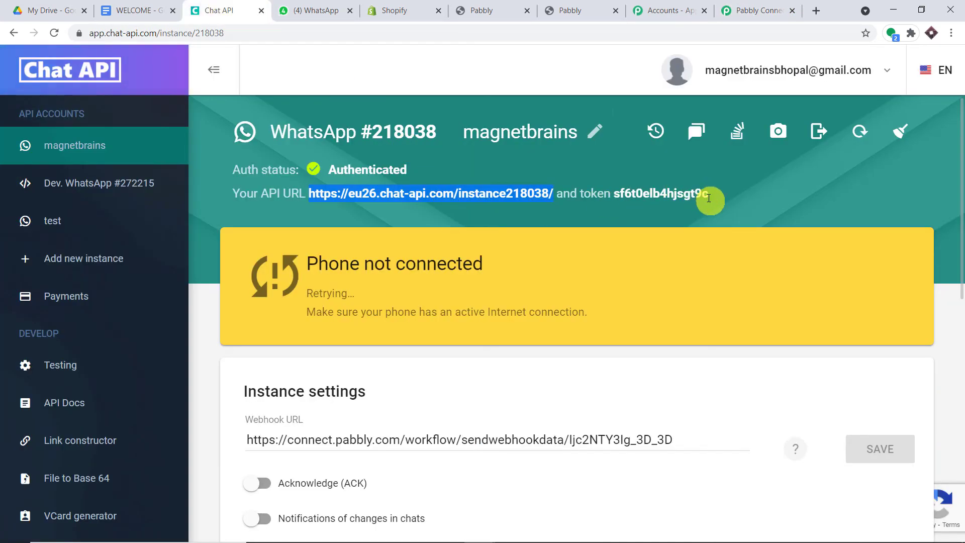
left_click_drag(709, 198, 615, 197)
right_click(622, 195)
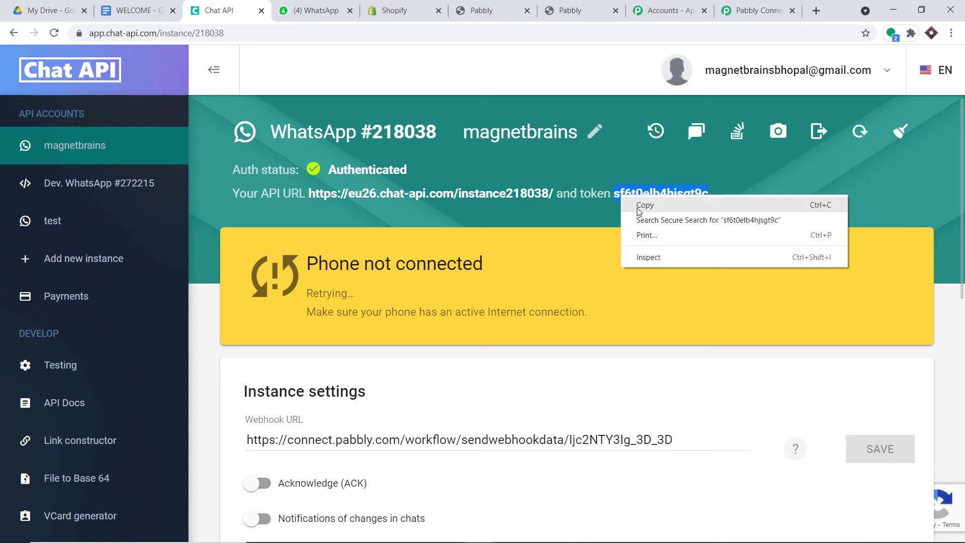
left_click(640, 207)
left_click(756, 10)
left_click(571, 383)
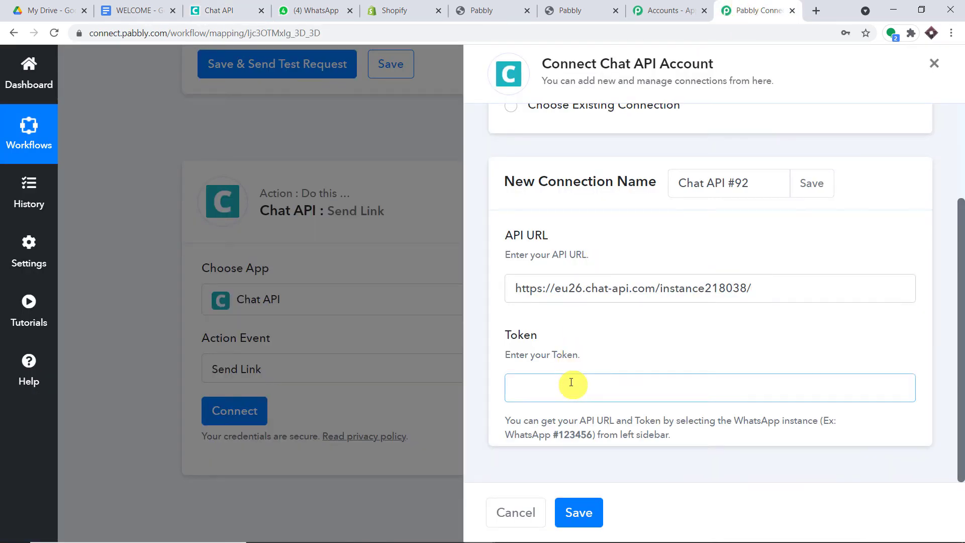
left_click(578, 512)
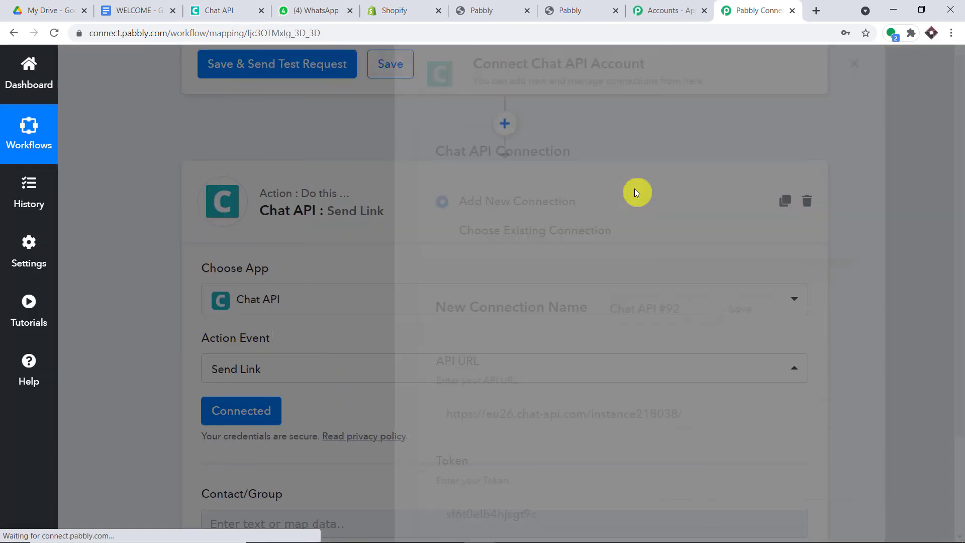
Step: Examine the fields of the Send Link action, from Contact/Group and Phone Number to Body, Base64 Encoded, Title and Description
scroll(611, 243, "down", 3)
scroll(611, 243, "down", 6)
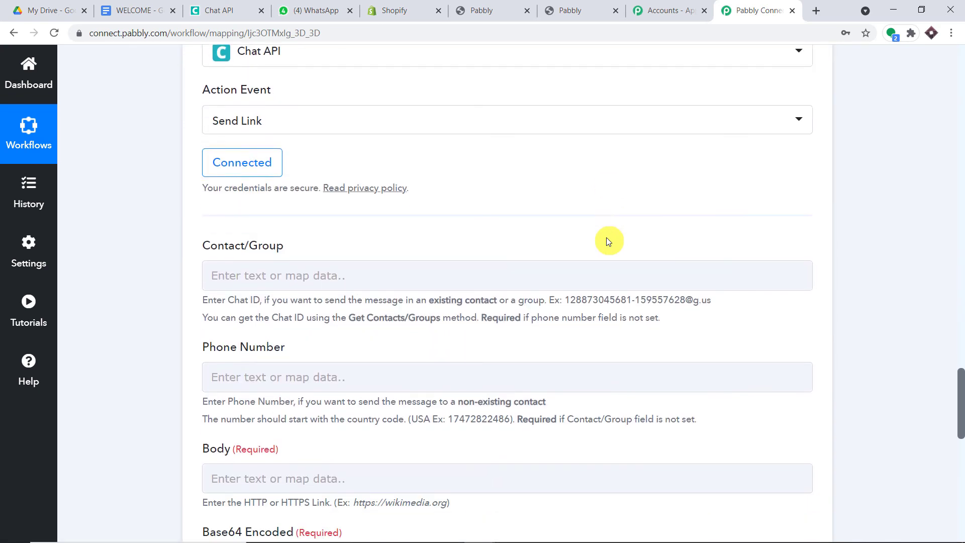
scroll(442, 215, "down", 4)
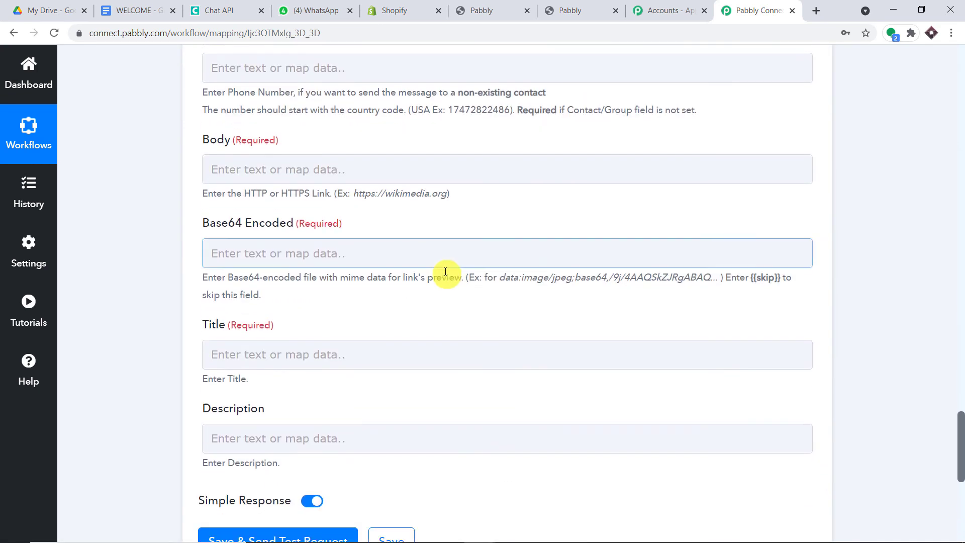
scroll(513, 279, "up", 4)
left_click(513, 276)
scroll(513, 277, "up", 3)
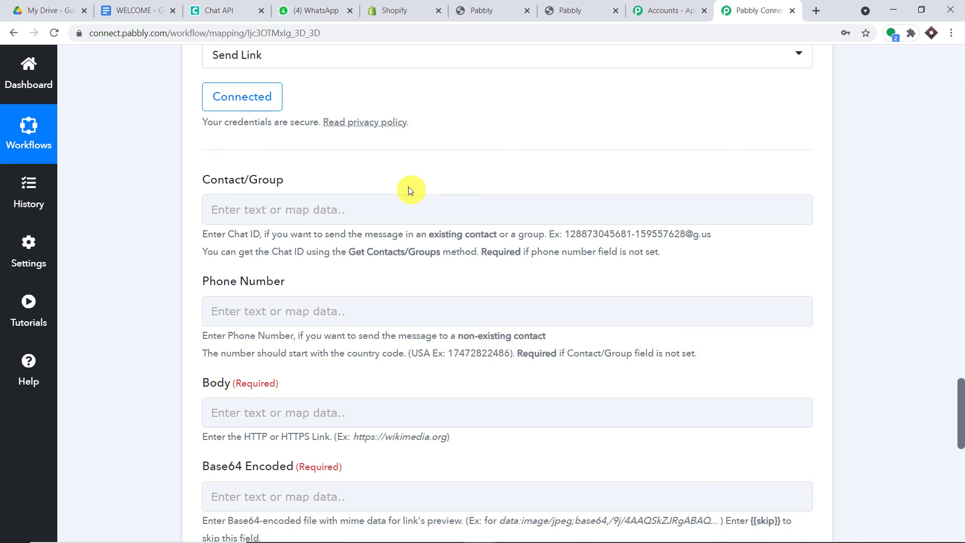
left_click(276, 201)
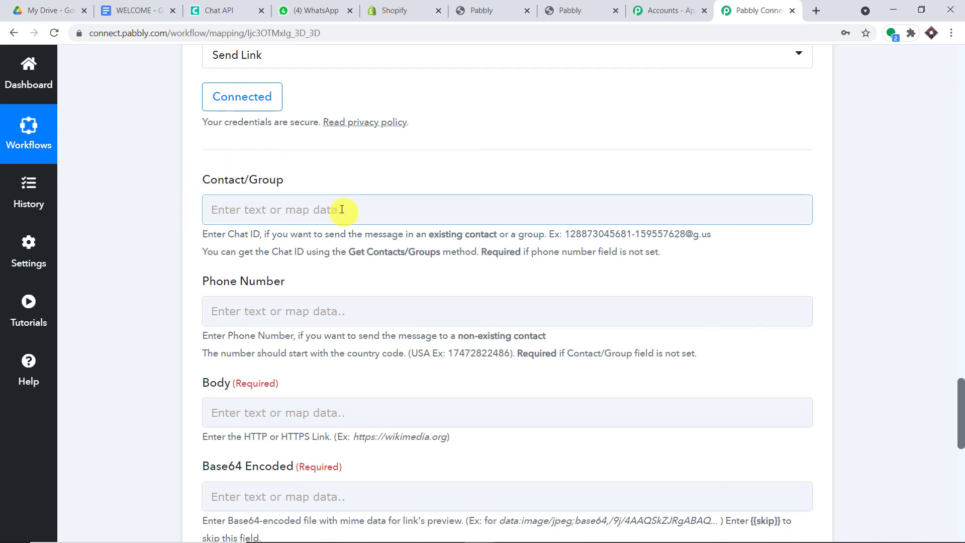
Step: Map the Phone Number field to the Note value of the Shopify New Customer step
scroll(342, 210, "down", 3)
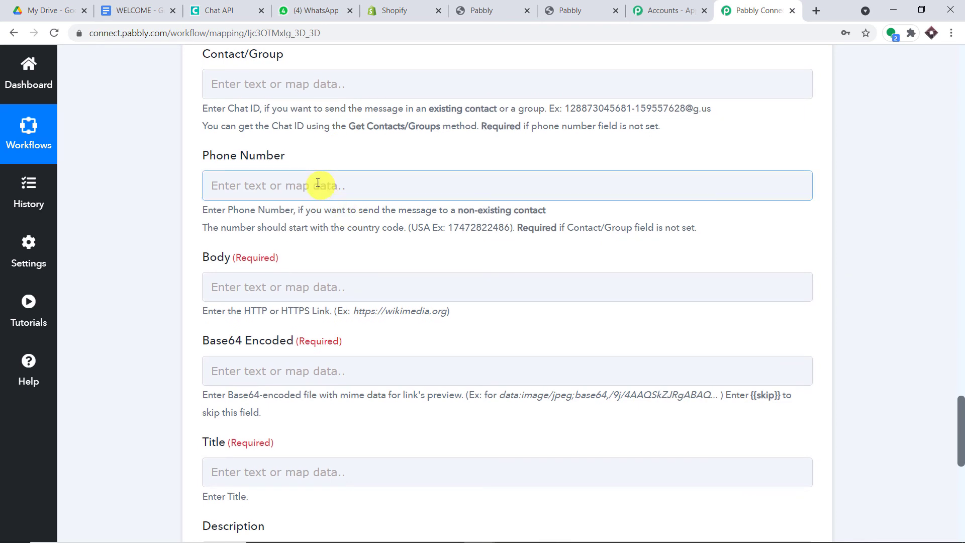
left_click(318, 182)
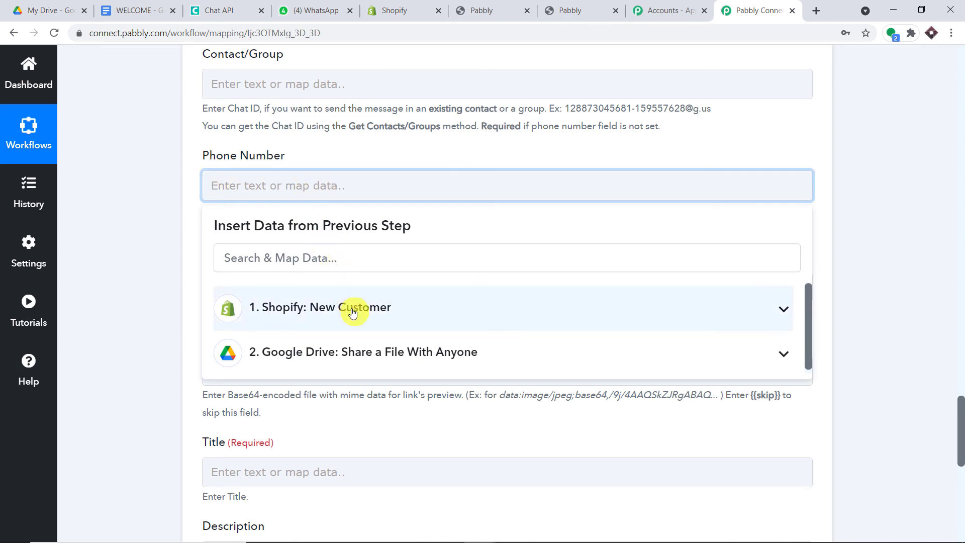
left_click(387, 315)
scroll(409, 345, "down", 5)
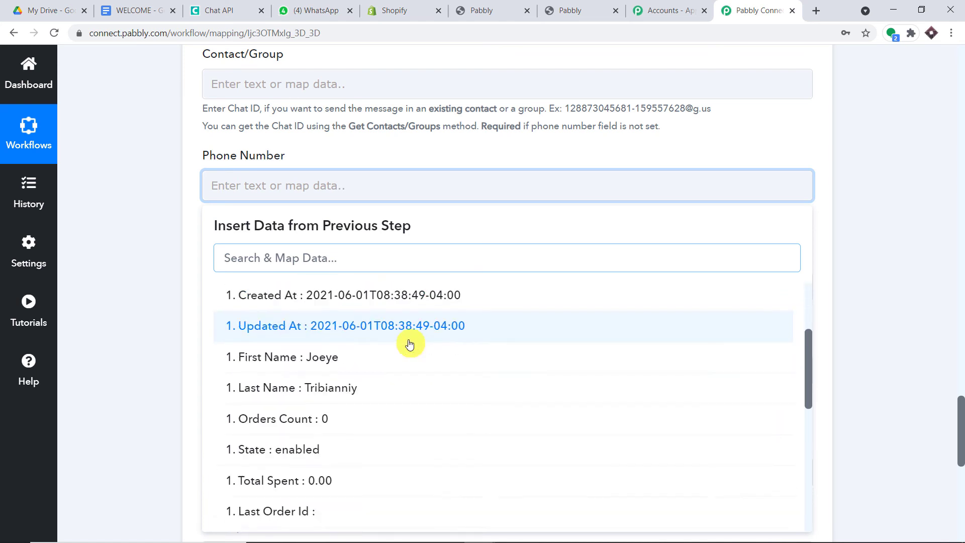
scroll(418, 360, "down", 2)
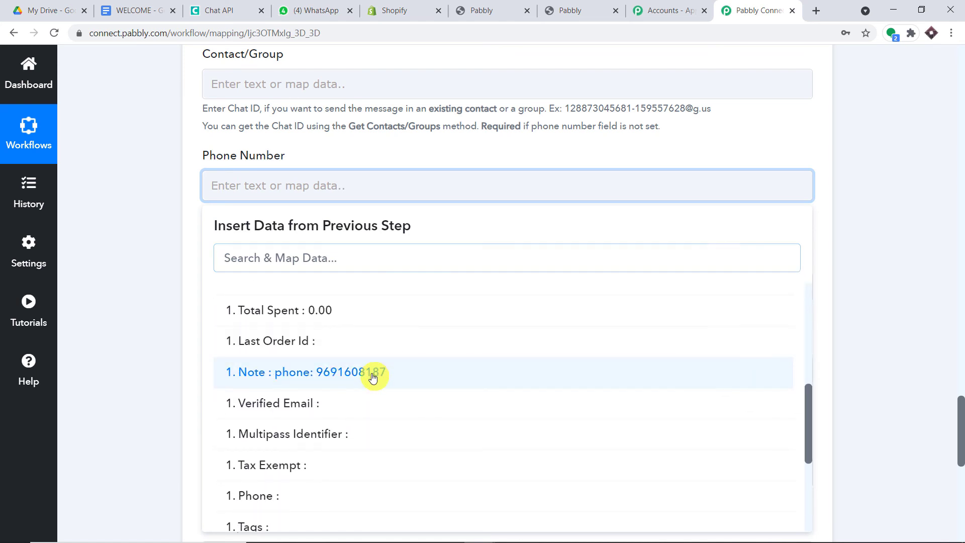
left_click(374, 370)
left_click(592, 145)
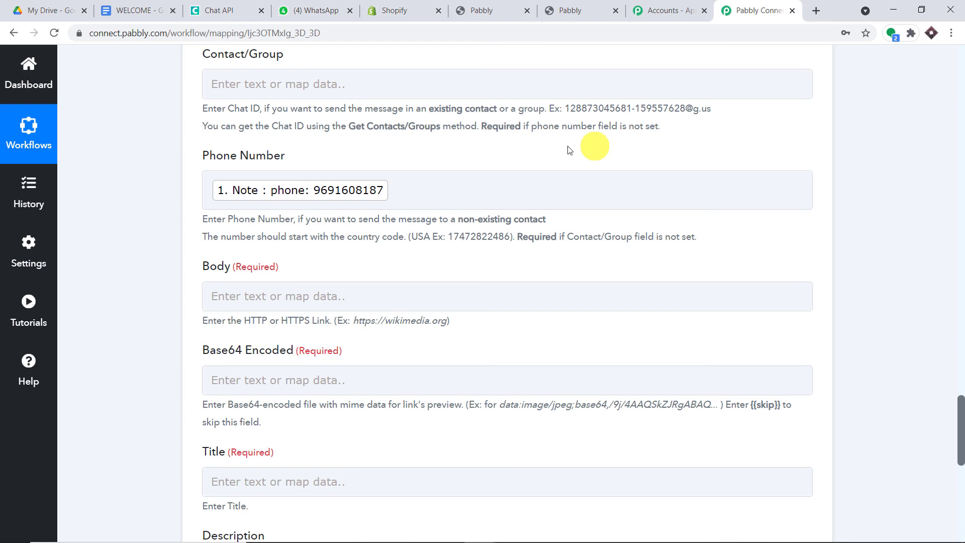
Step: Add the country code 91 in front of the mapped value in the Phone Number field
left_click(215, 192)
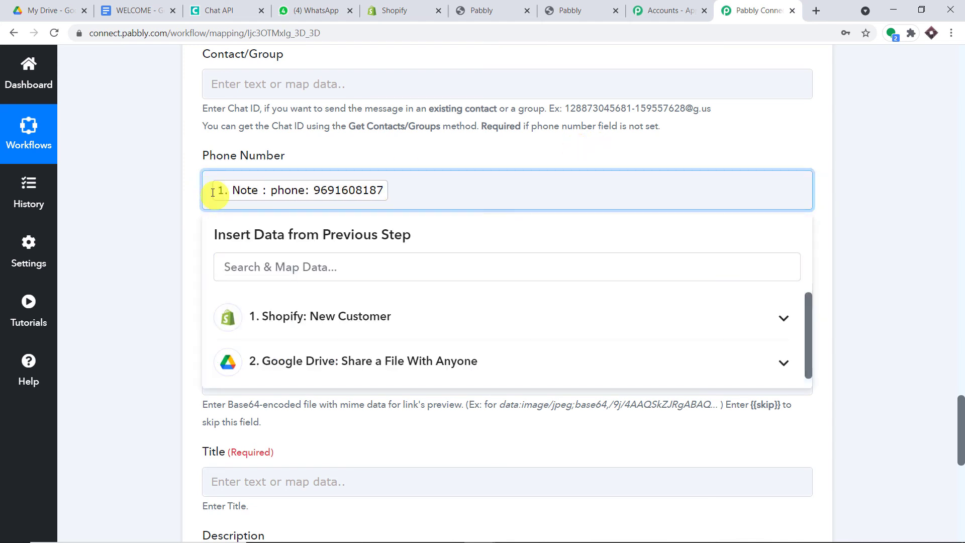
type("91")
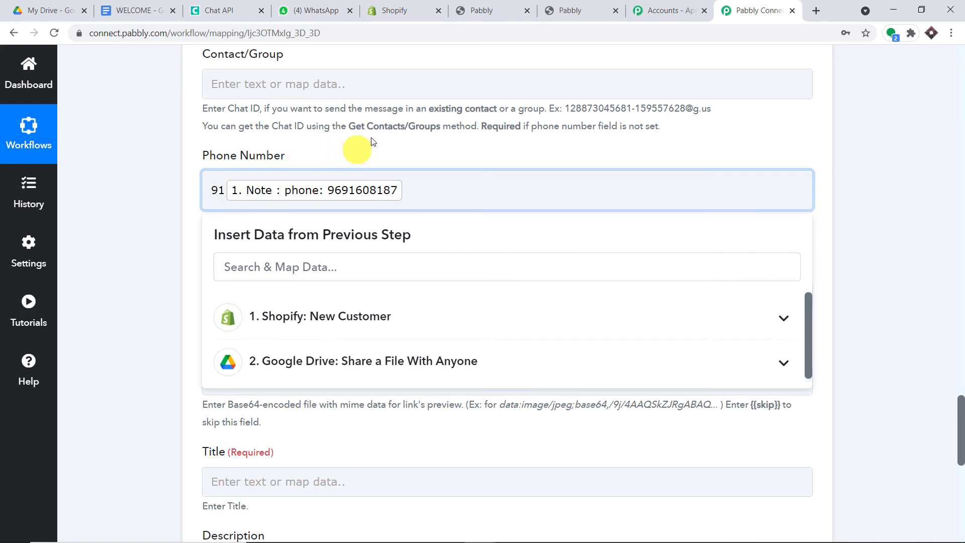
left_click(380, 133)
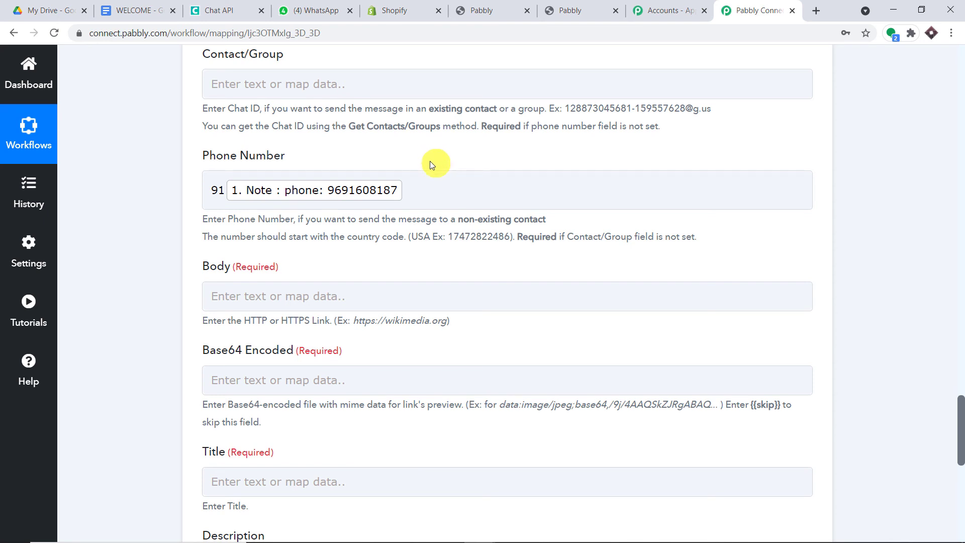
Step: Map the Body field to the Google Drive step's Word document export link in docx format
scroll(375, 172, "down", 2)
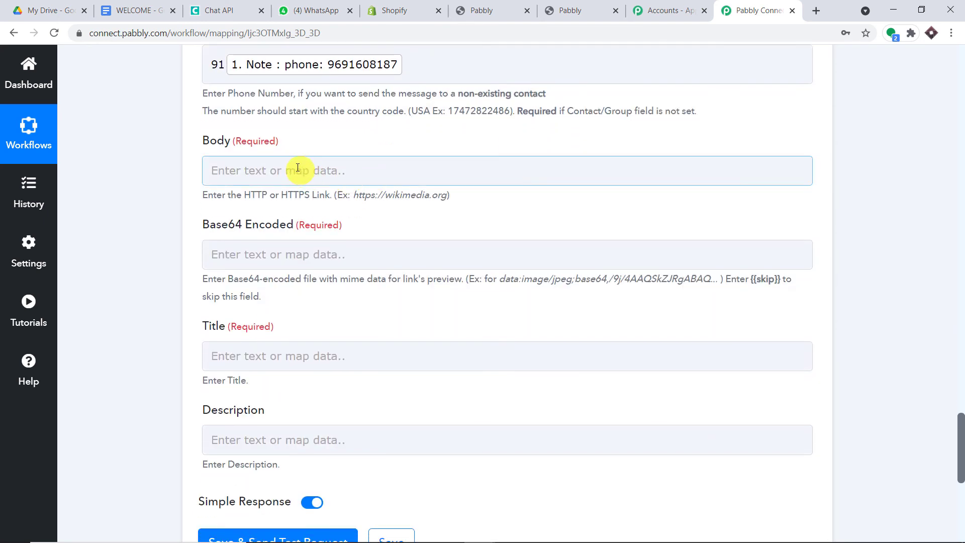
left_click(297, 171)
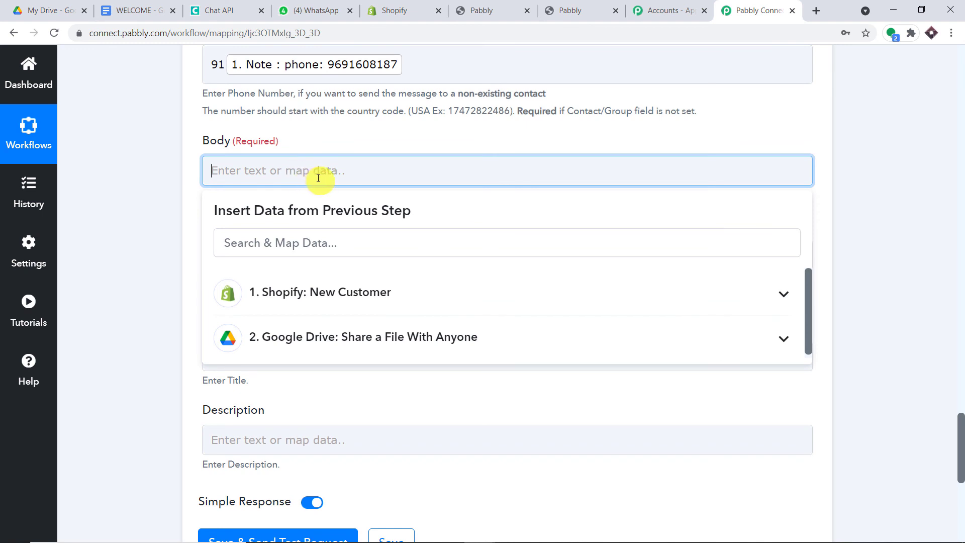
left_click(324, 336)
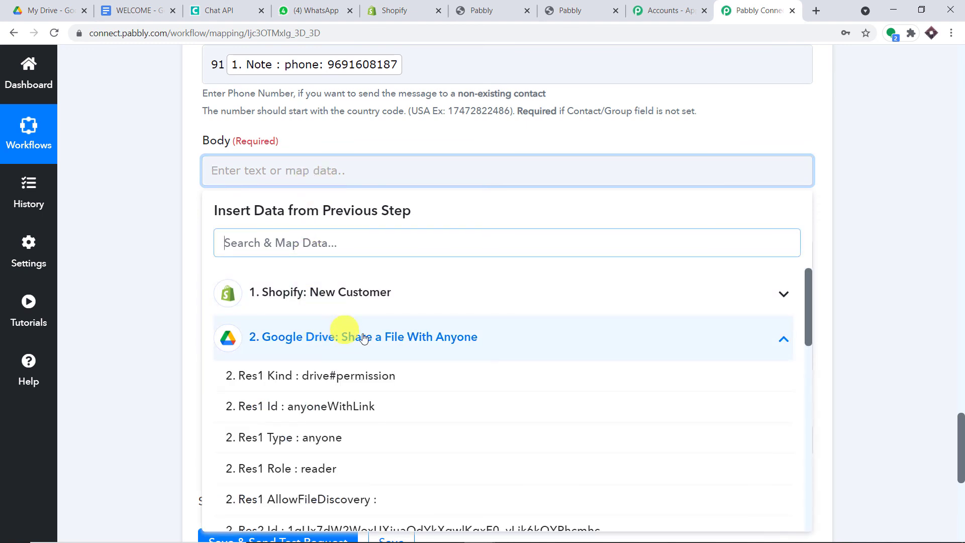
scroll(431, 377, "down", 10)
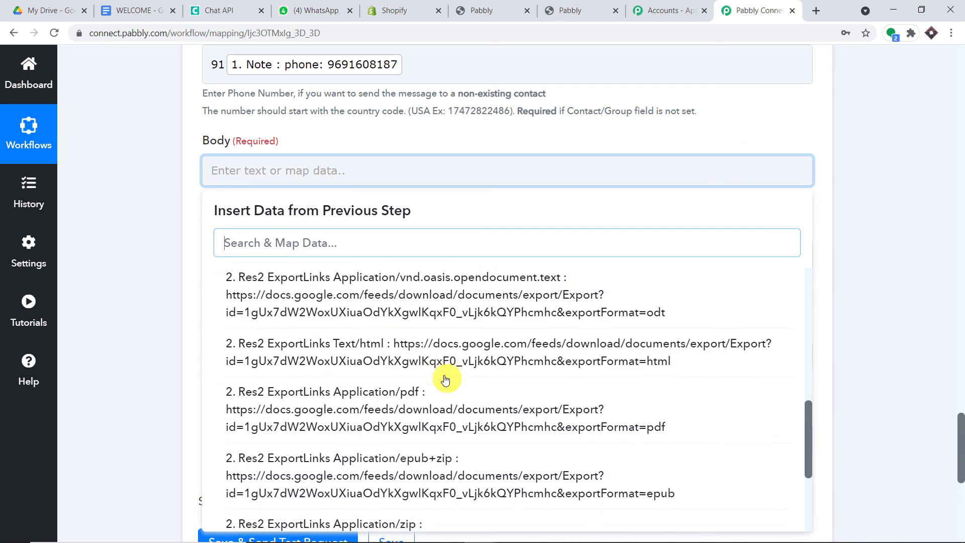
scroll(446, 381, "down", 5)
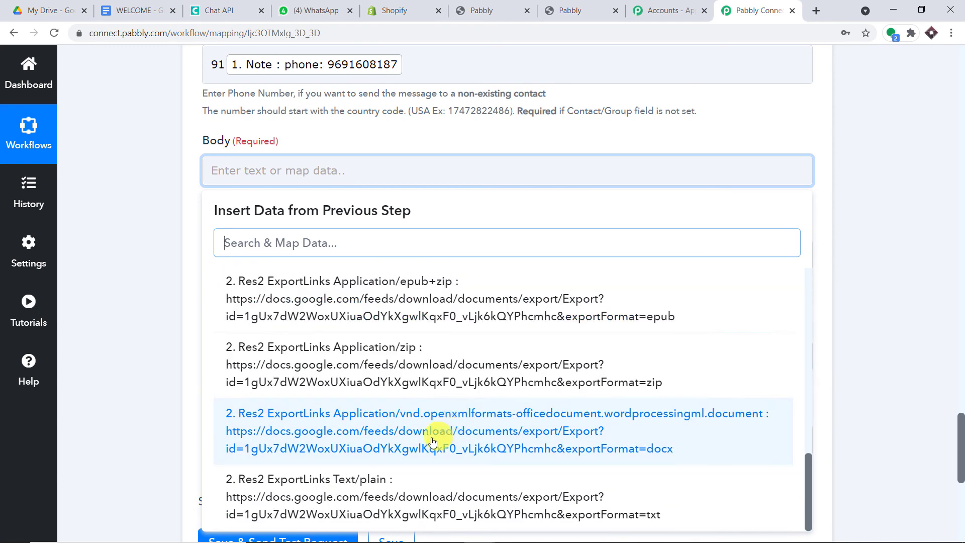
scroll(433, 441, "down", 3)
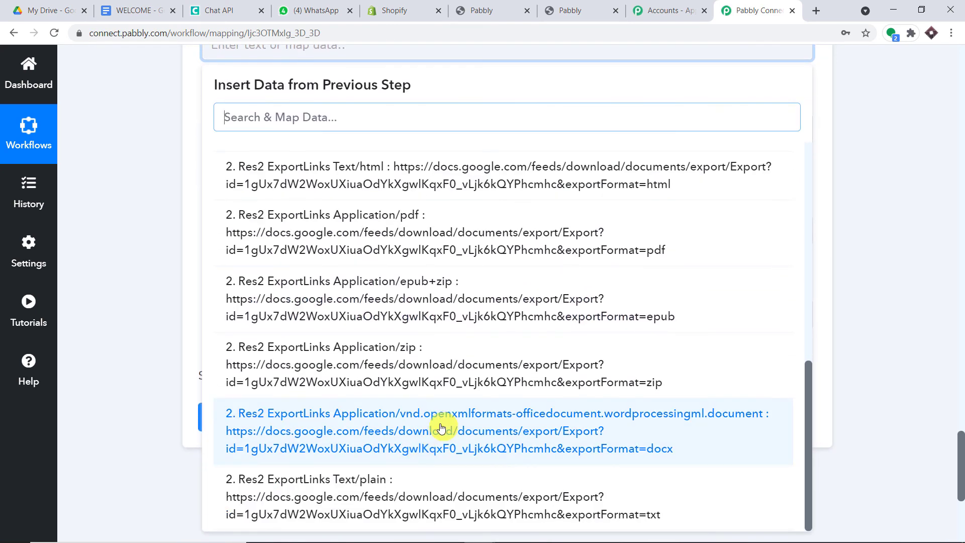
left_click(441, 428)
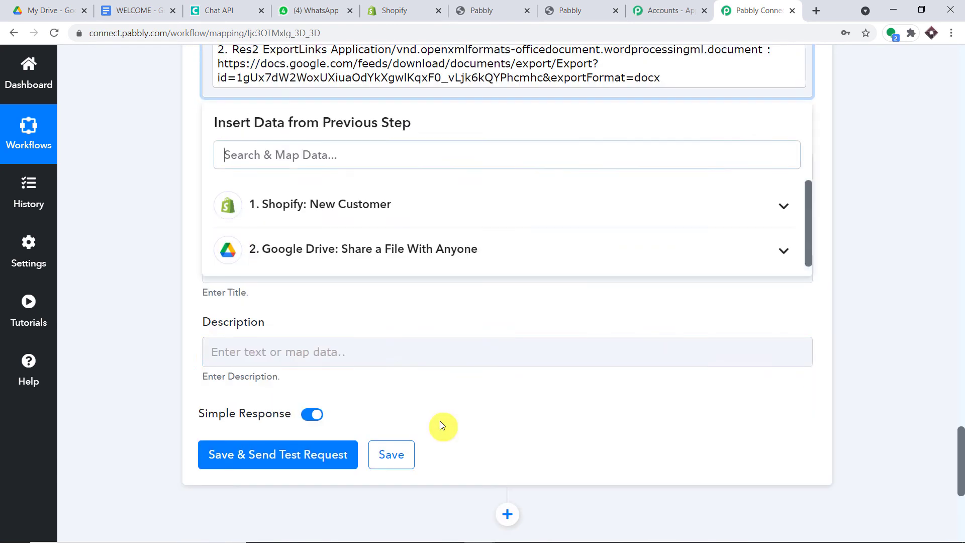
left_click(823, 151)
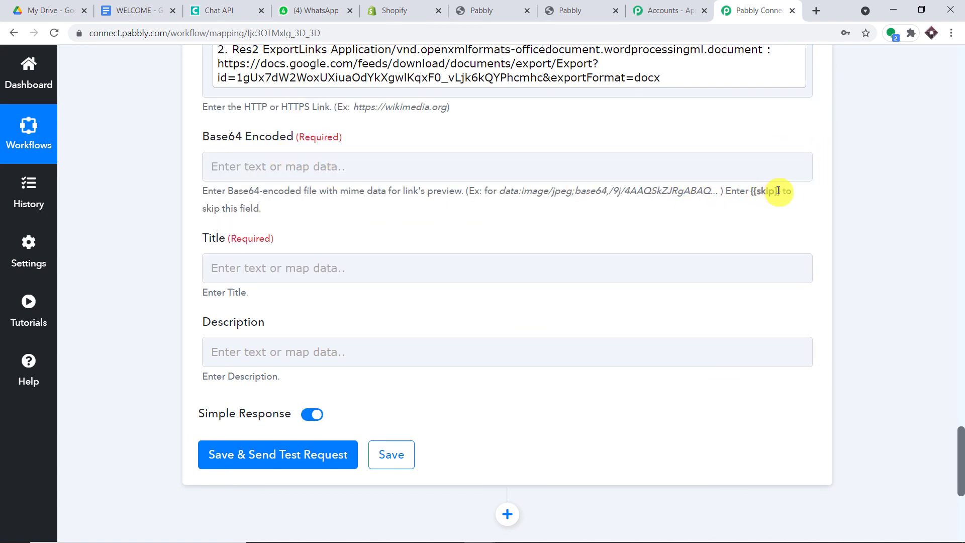
Step: Copy the {{skip}} placeholder from the help text and enter it in the Base64 Encoded field
left_click_drag(783, 191, 752, 188)
right_click(760, 189)
left_click(777, 198)
left_click(357, 159)
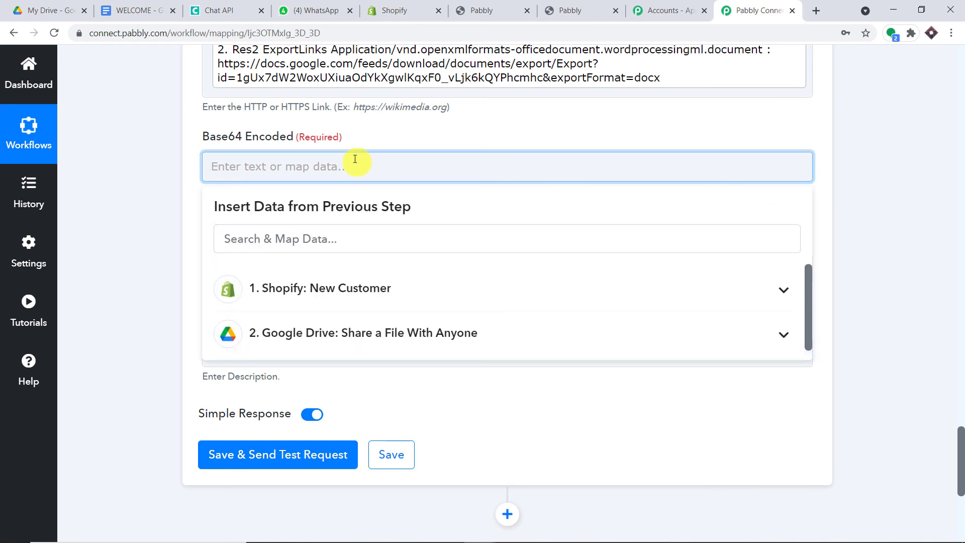
key("ctrl+v")
left_click(393, 136)
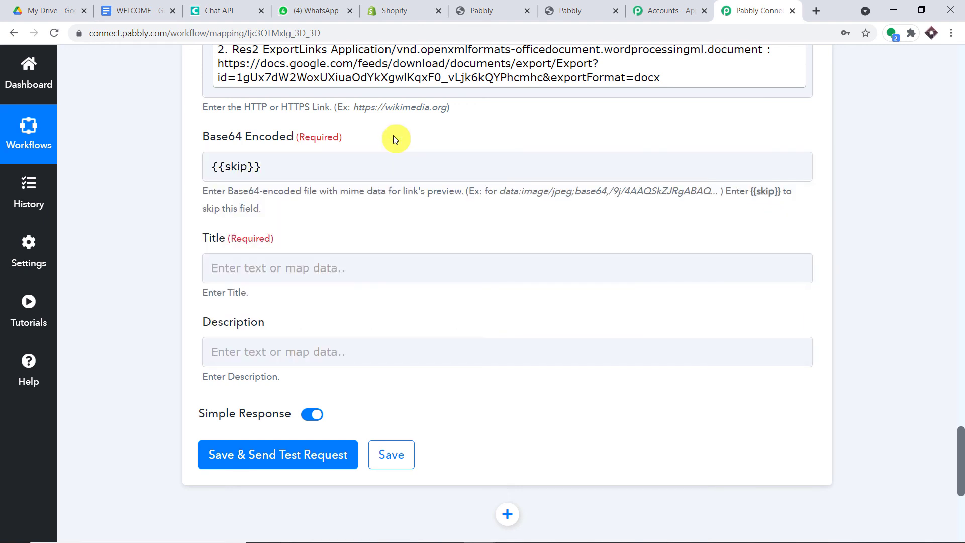
Step: Map the Title field to the First Name value of the Shopify New Customer step
scroll(393, 135, "down", 1)
left_click(282, 208)
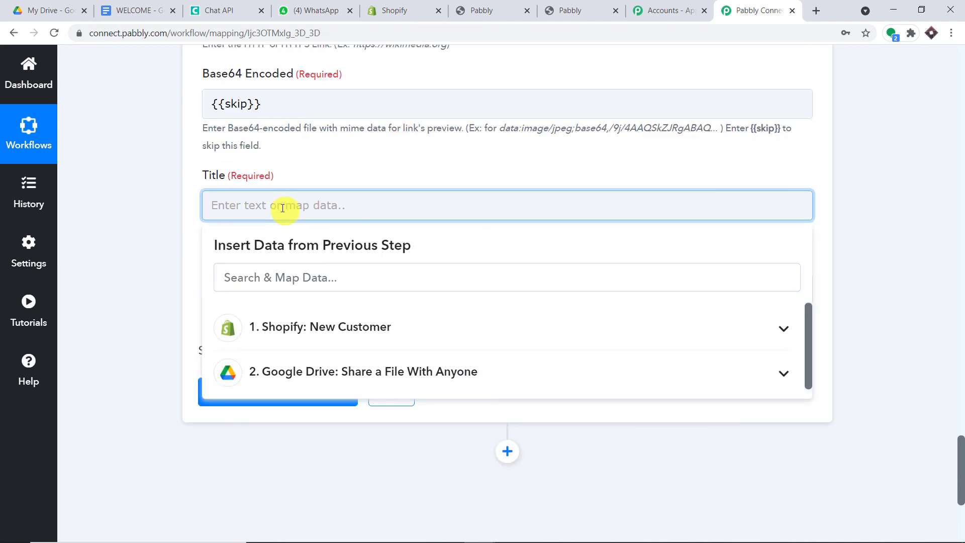
left_click(316, 327)
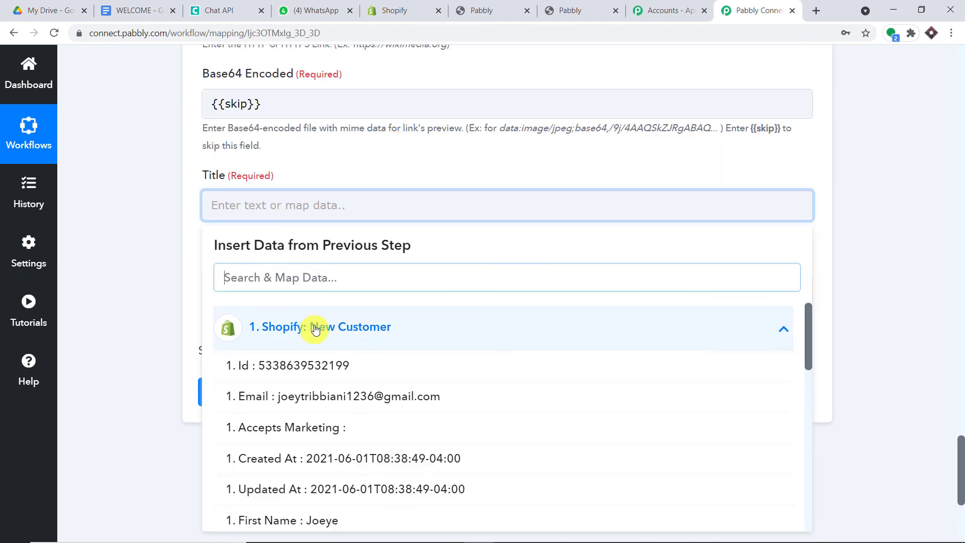
scroll(419, 386, "down", 1)
scroll(420, 386, "down", 3)
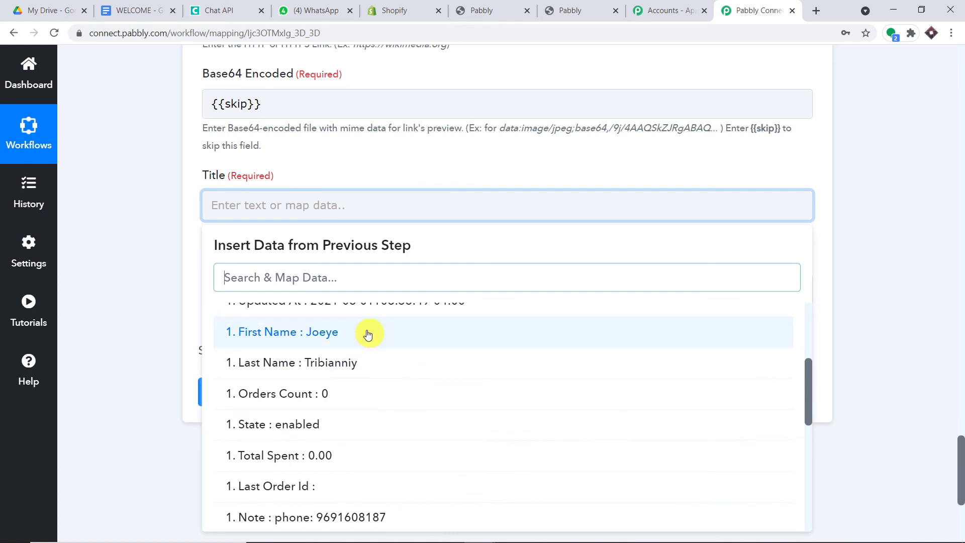
left_click(368, 332)
left_click(194, 209)
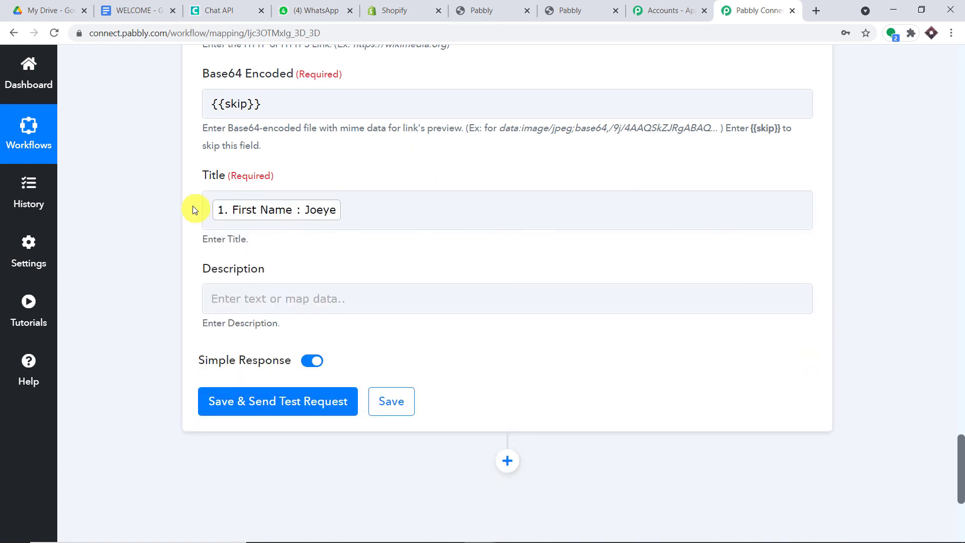
Step: Add the greeting "Hello," in front of the mapped first name in the Title field
left_click(212, 212)
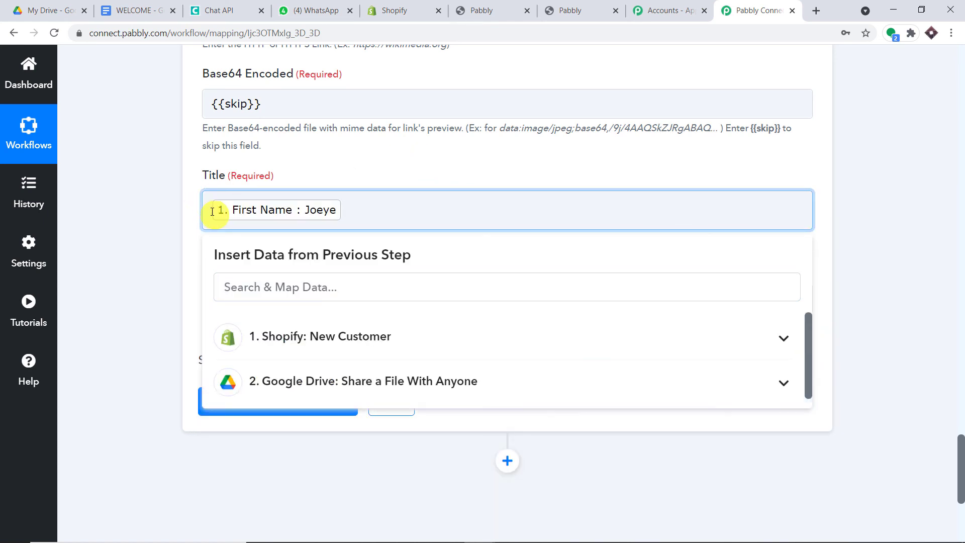
type("Hello")
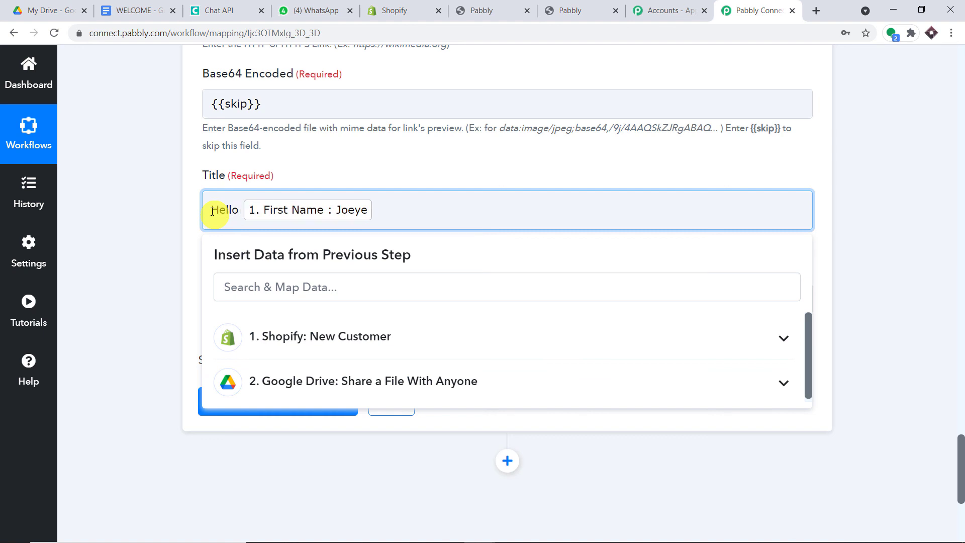
key("BackSpace")
type(",")
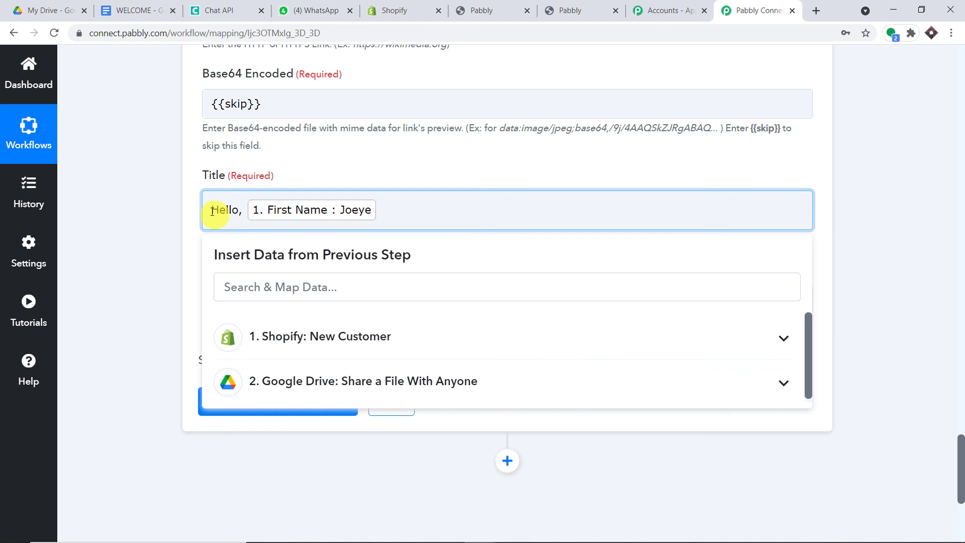
Step: Add "thanks for registering please follow the Terms and Condition doc below" after the mapped first name in the Title field
left_click(404, 213)
type("thanks for registering ")
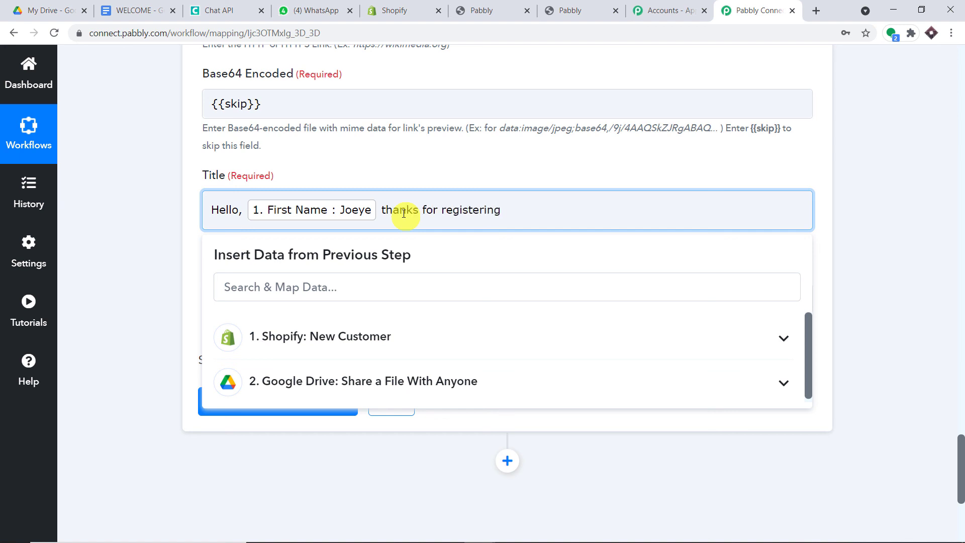
type("please follow the T")
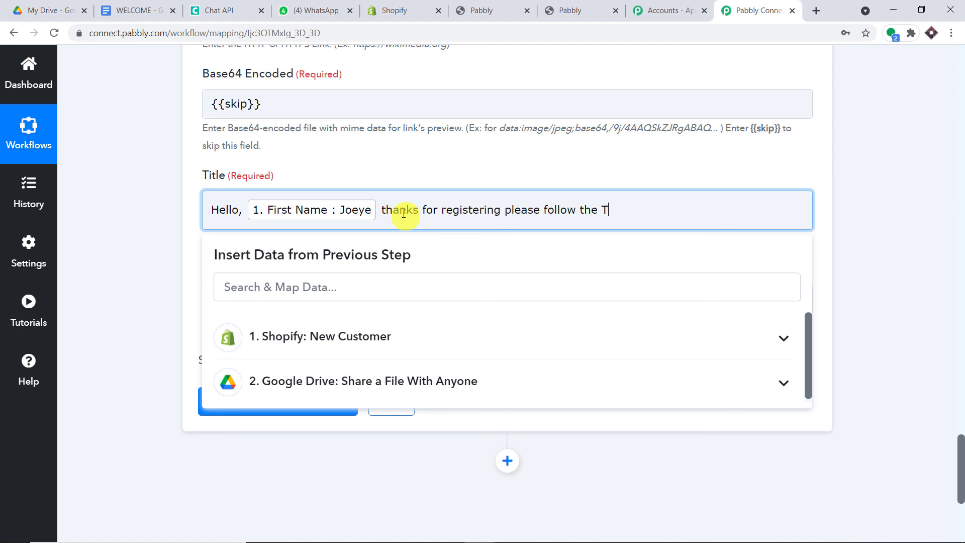
type("erms and Condition doc")
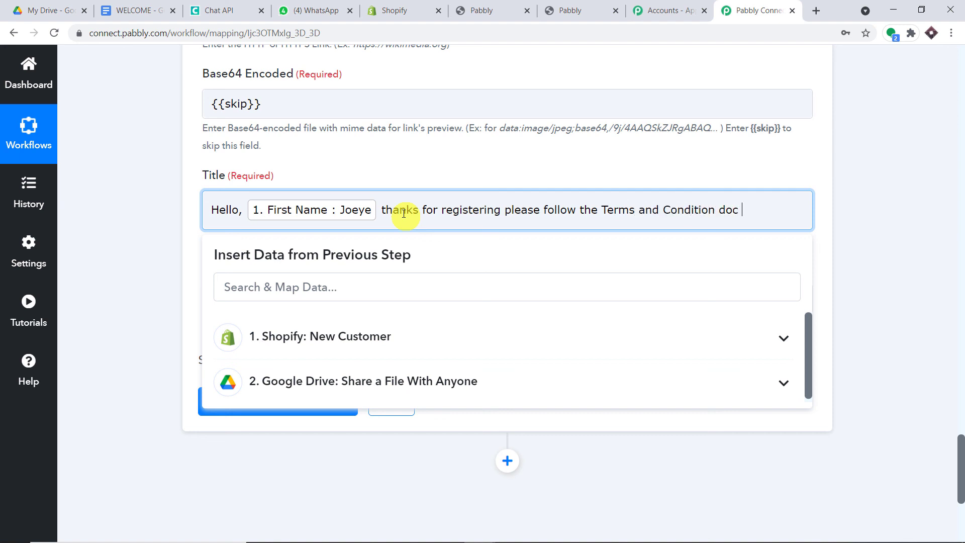
type(" below")
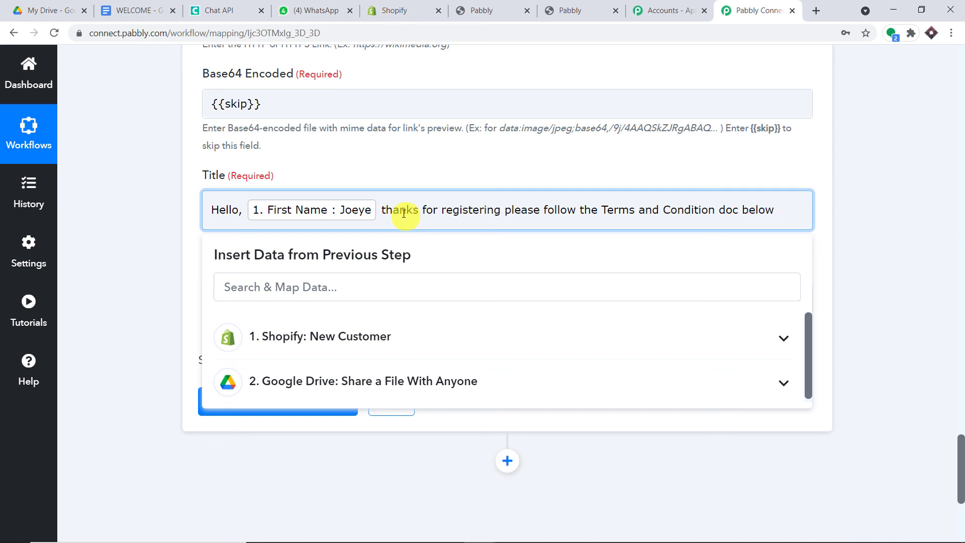
left_click(433, 157)
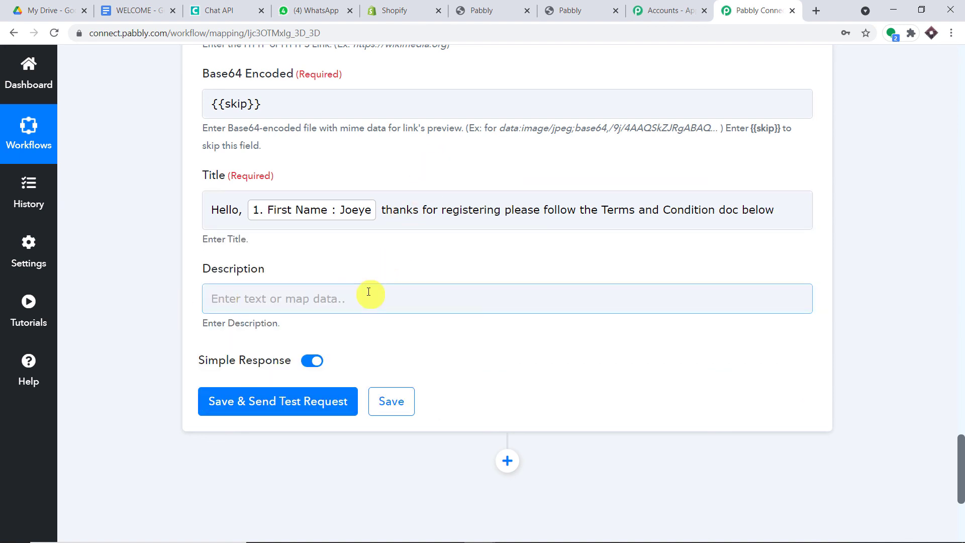
Step: Save the Send Link action with the Description left empty and send a test request
scroll(352, 299, "down", 3)
left_click(319, 277)
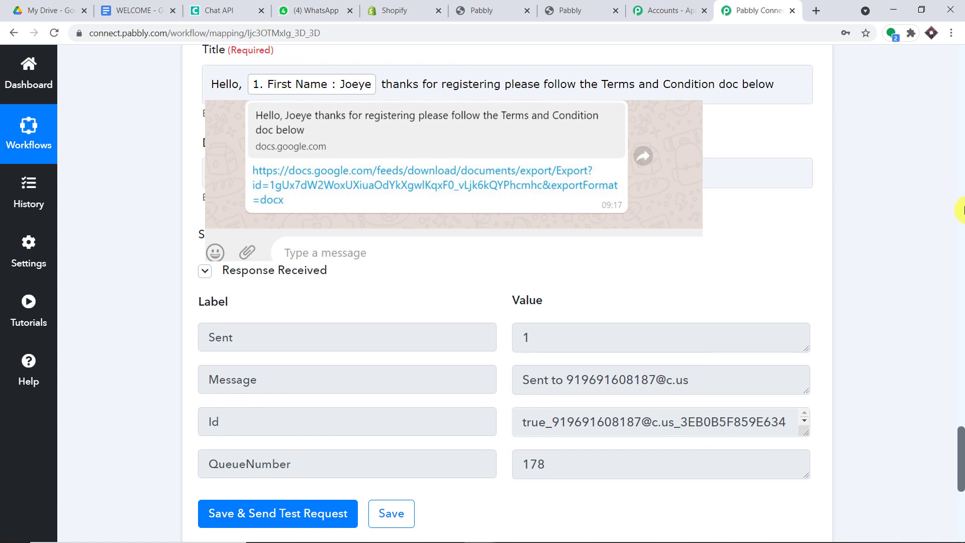
Step: Collapse the Chat API, Google Drive and Shopify steps to review the workflow as a whole
scroll(899, 198, "up", 8)
scroll(960, 384, "up", 7)
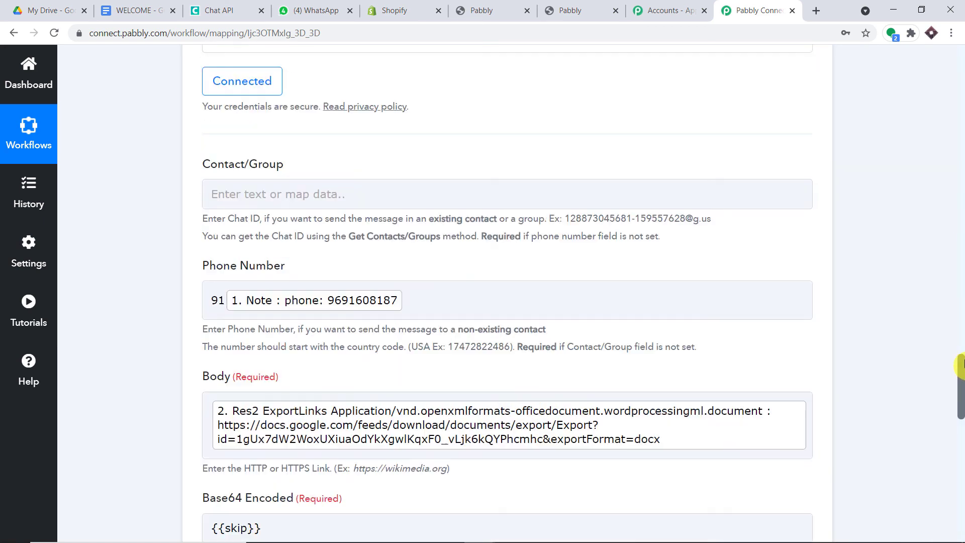
left_click(602, 115)
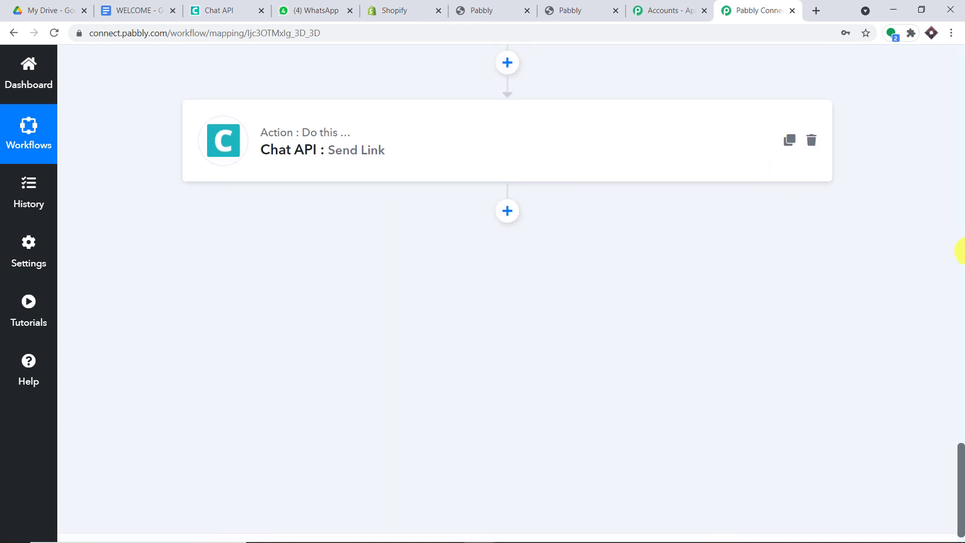
scroll(961, 263, "up", 20)
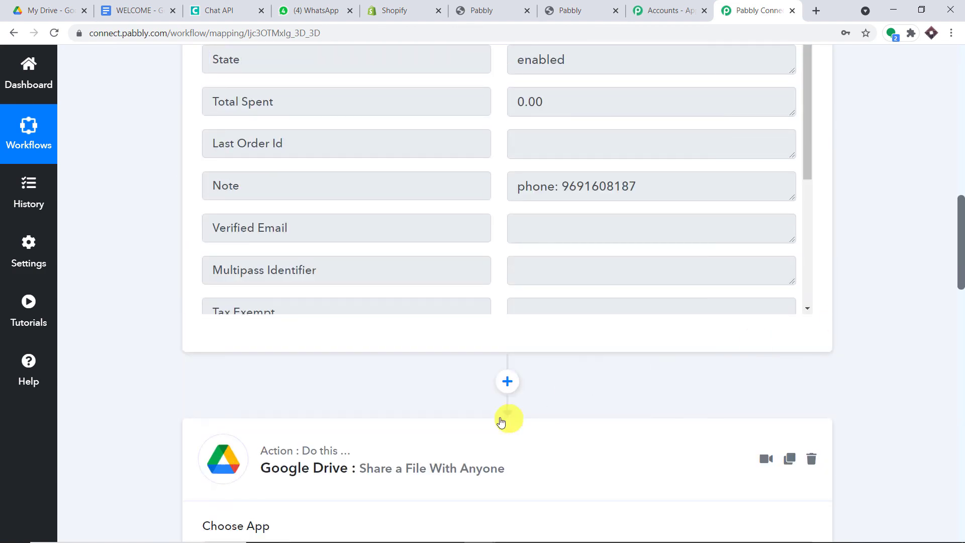
scroll(961, 196, "up", 8)
scroll(961, 165, "up", 5)
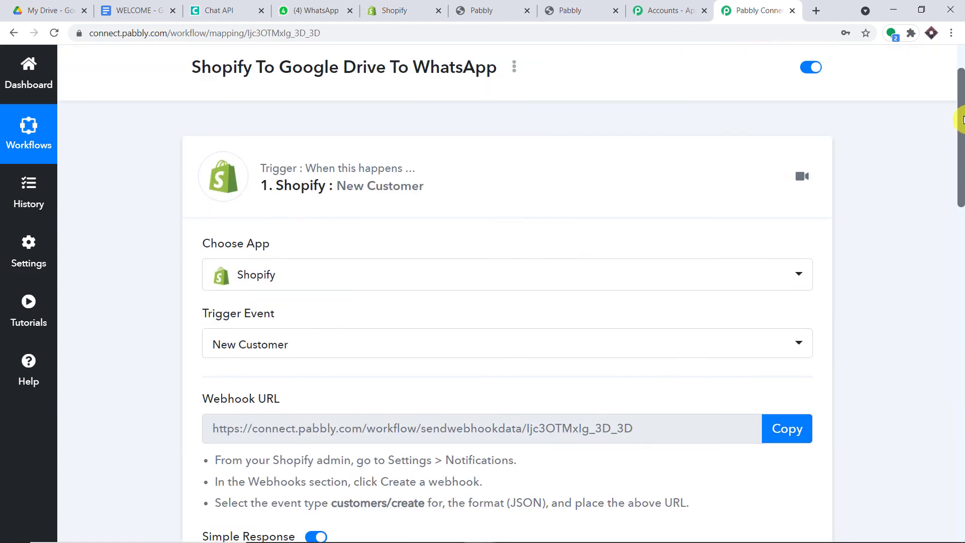
left_click(571, 181)
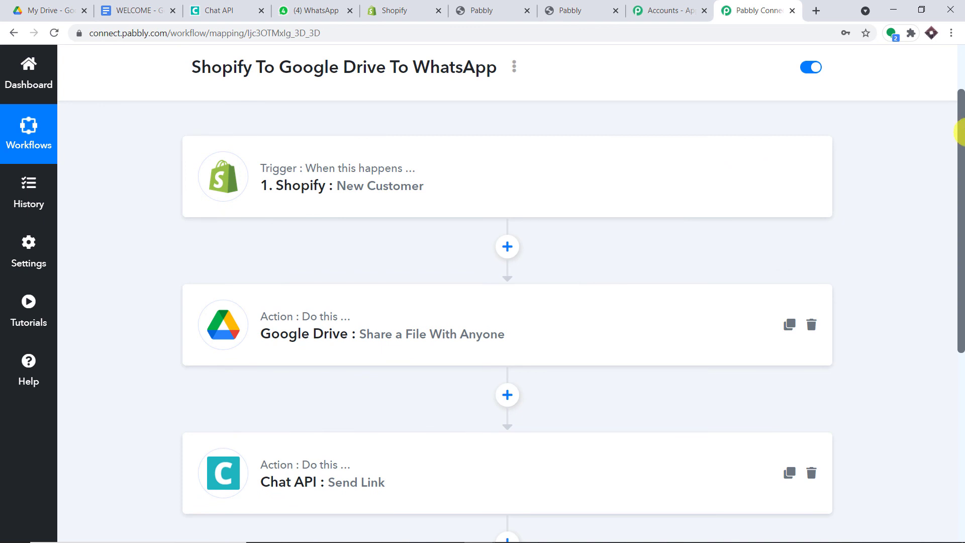
scroll(961, 139, "down", 1)
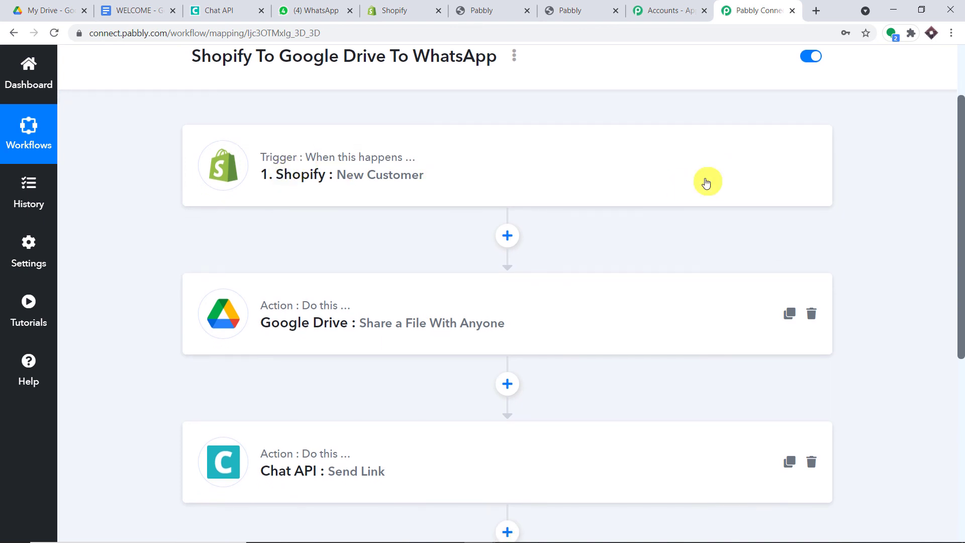